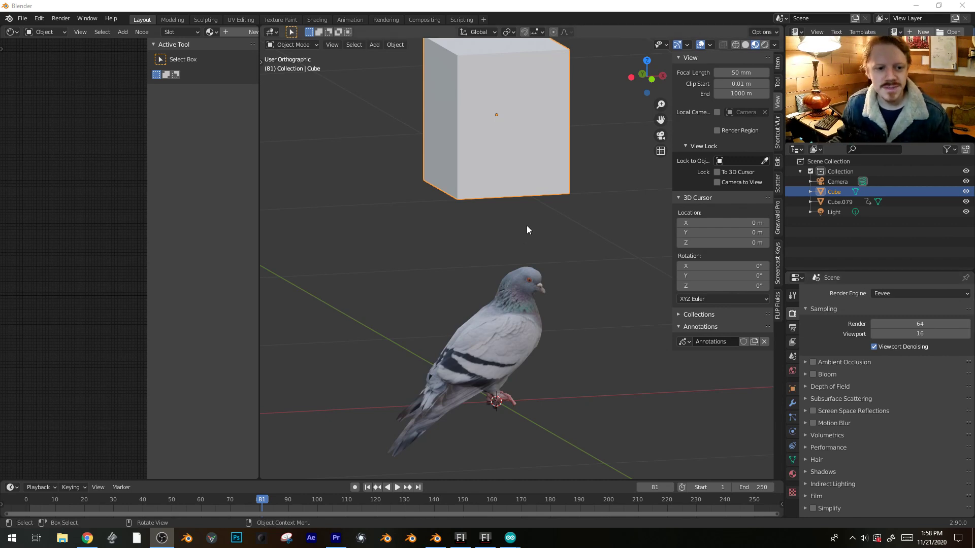
- Add a basis shape key and a second shape key to the cube
middle_click_drag(528, 227, 559, 214)
middle_click_drag(544, 179, 449, 264, "shift")
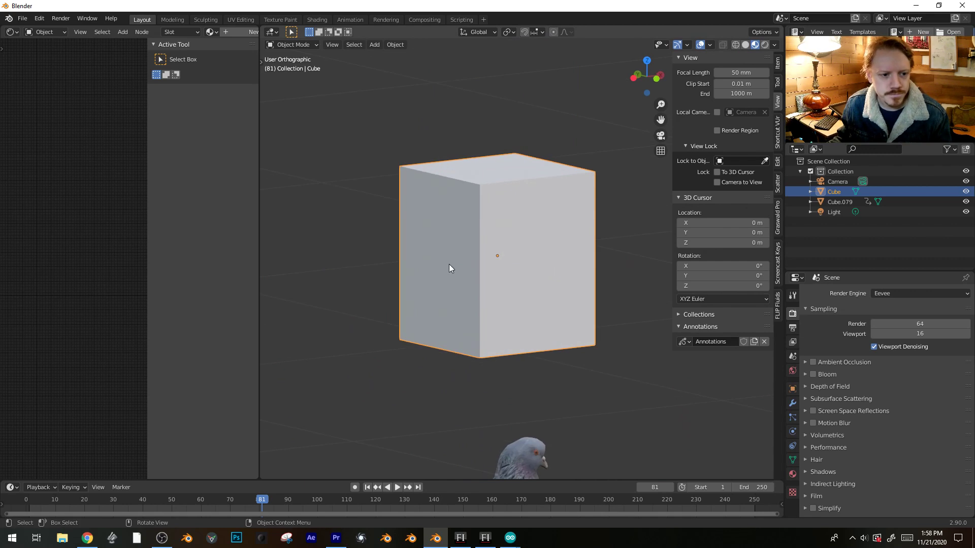
left_click(792, 460)
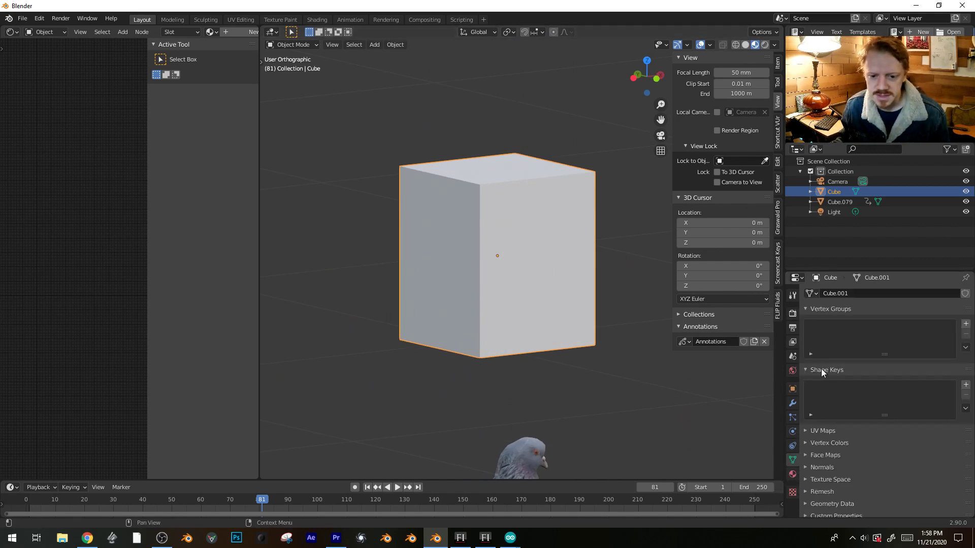
left_click(966, 385)
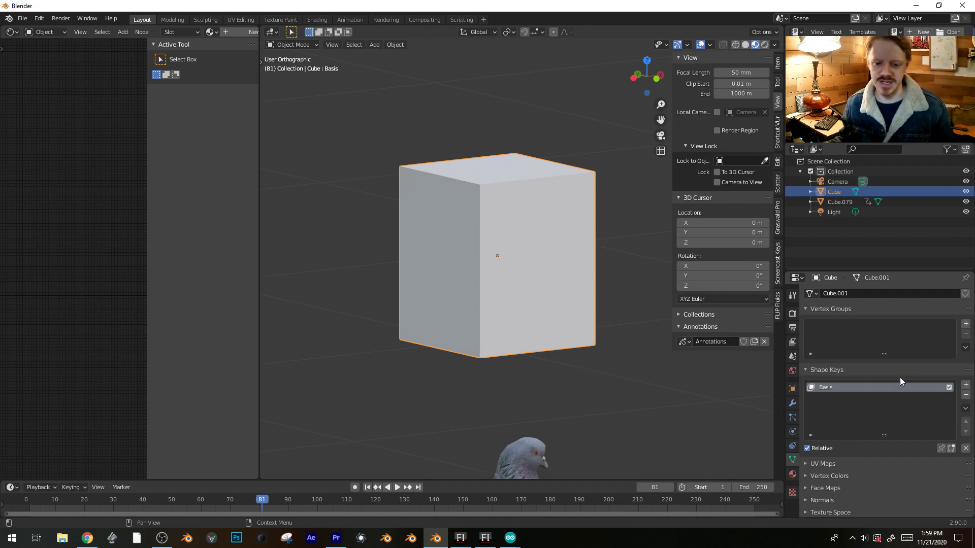
left_click(965, 386)
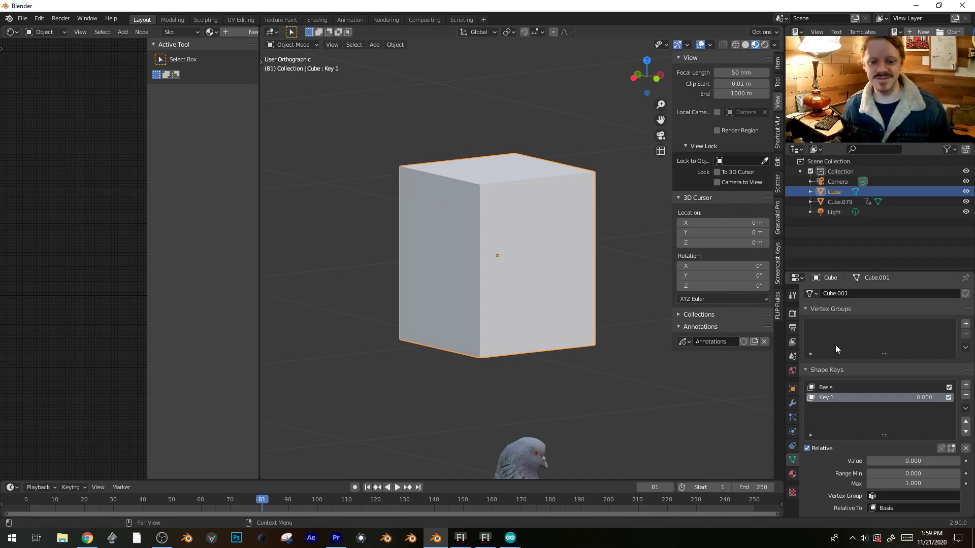
- With Key 1 active, move the cube's top face sideways along the X axis in Edit Mode and return to Object Mode
left_click(828, 388)
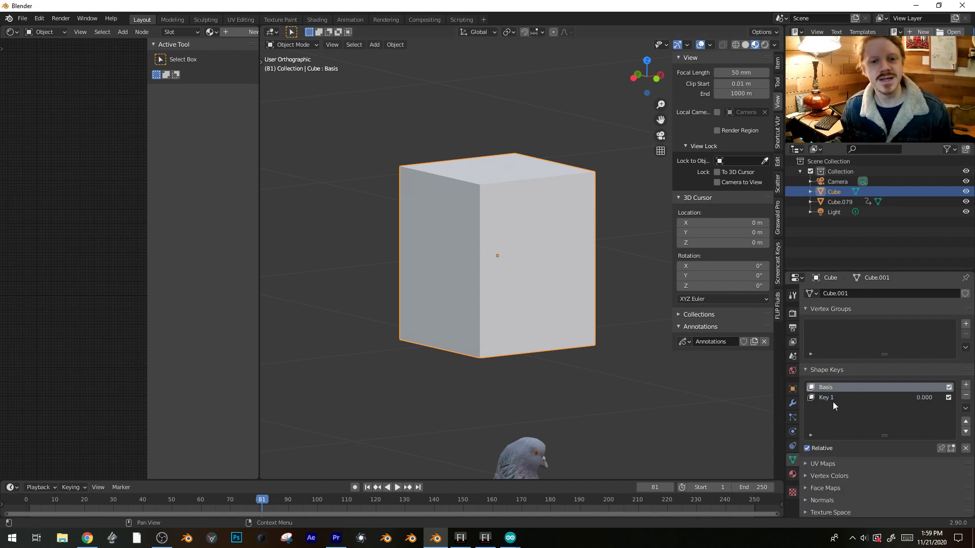
left_click(826, 398)
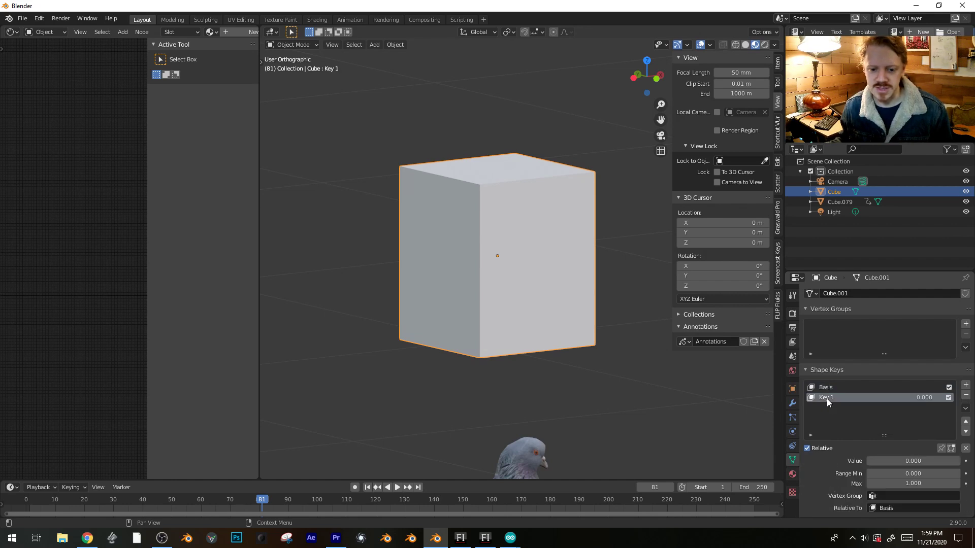
key("Tab")
key("3")
left_click(482, 168)
key("g")
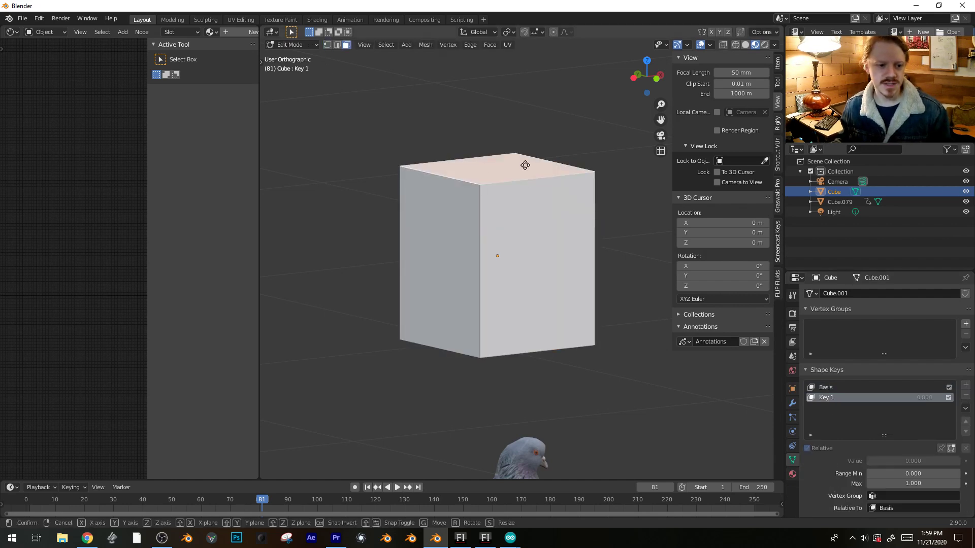
right_click(528, 170)
middle_click_drag(572, 223, 523, 225)
key("g")
key("x")
left_click(475, 222)
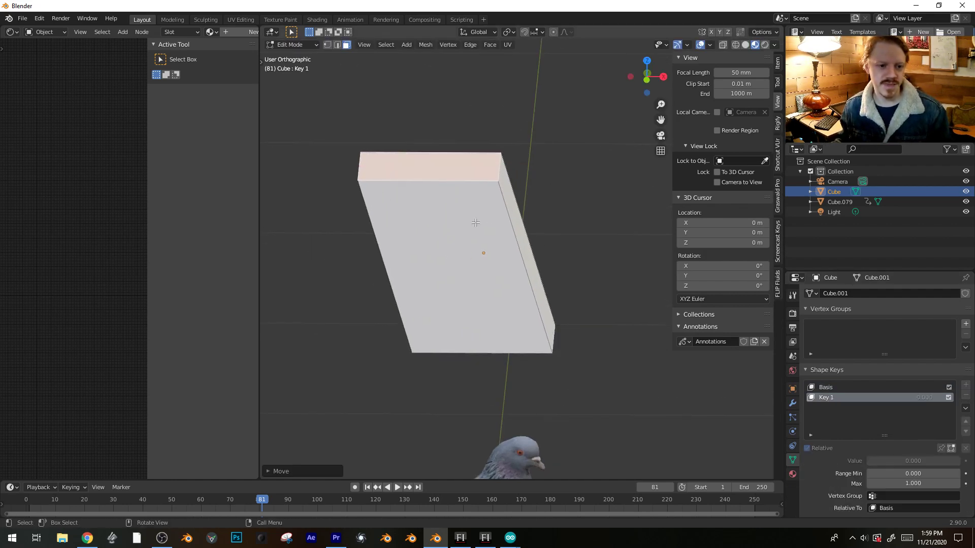
key("Tab")
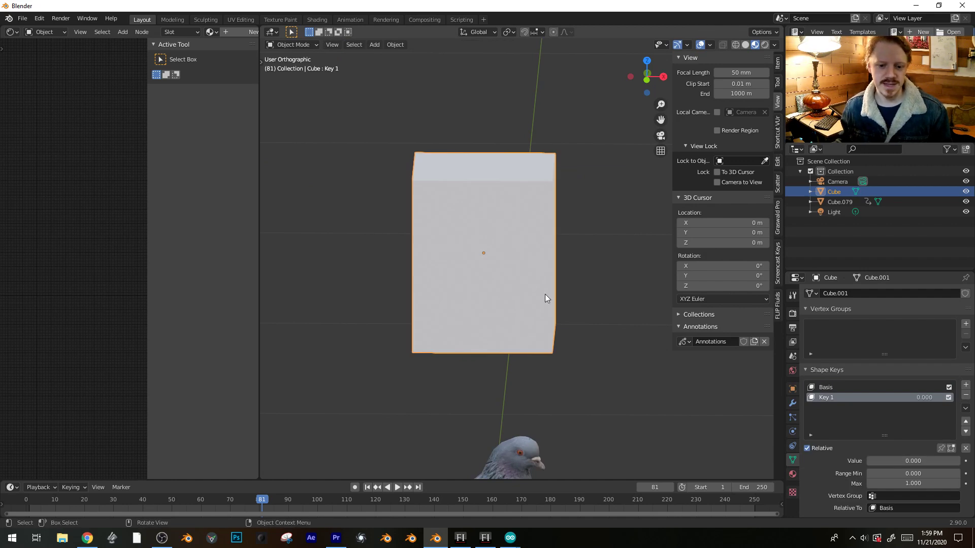
- Compare the cube's shape in Edit Mode and Object Mode and check Key 1's value control
middle_click_drag(544, 294, 655, 325)
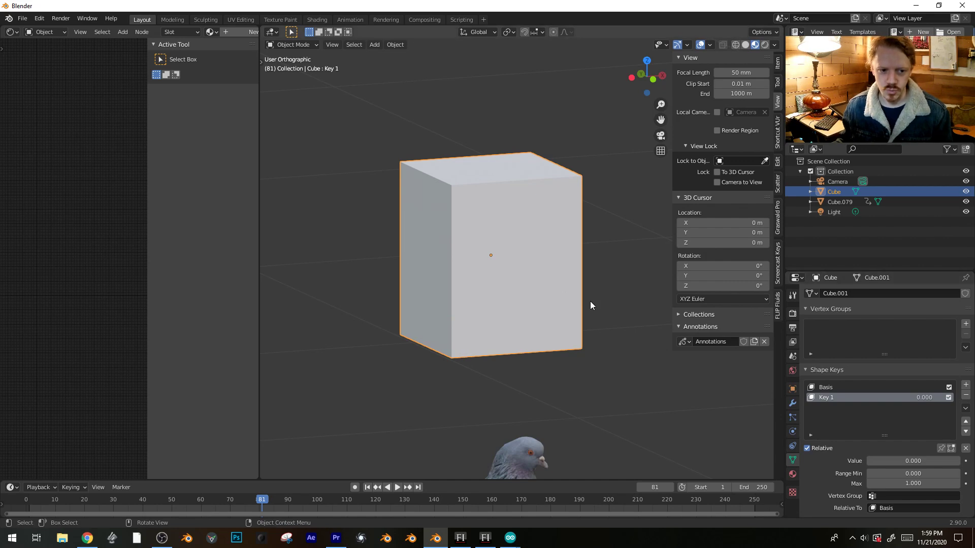
key("Tab")
key("Tab")
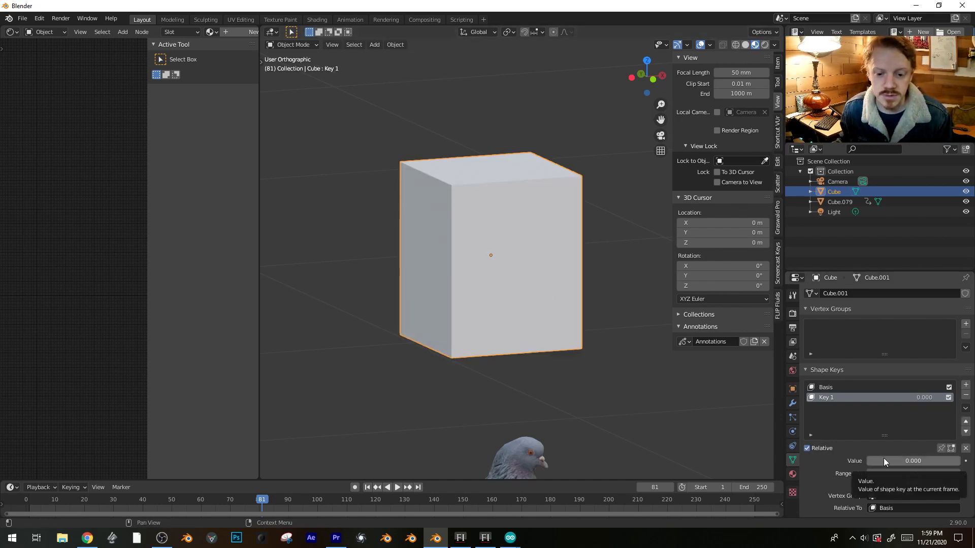
mouse_move(883, 458)
left_mouse_down()
mouse_move(959, 460)
mouse_move(864, 454)
mouse_move(949, 461)
mouse_move(895, 461)
left_mouse_up()
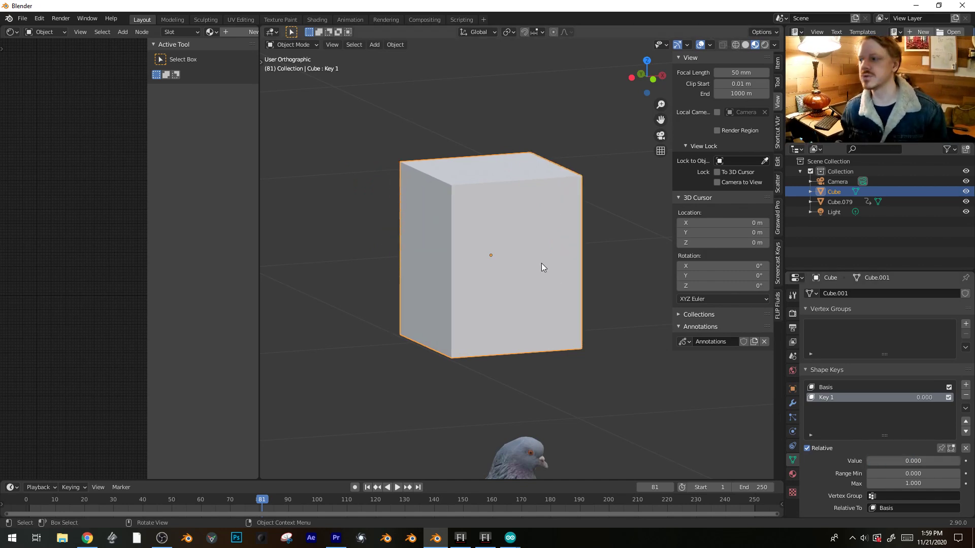
- Draw an annotation arrow above the cube's upper corner pointing in the direction the top face was moved
middle_click_drag(550, 209, 468, 179)
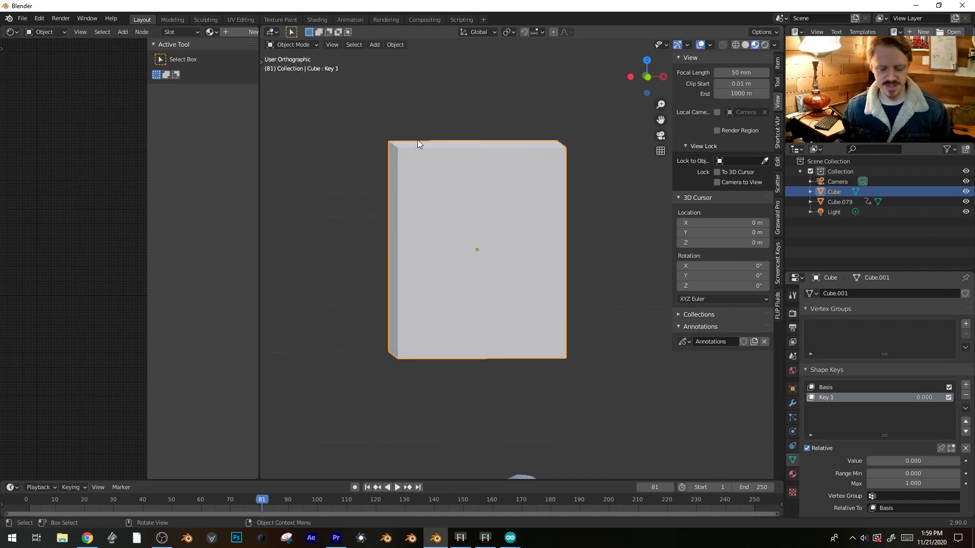
left_click(388, 130)
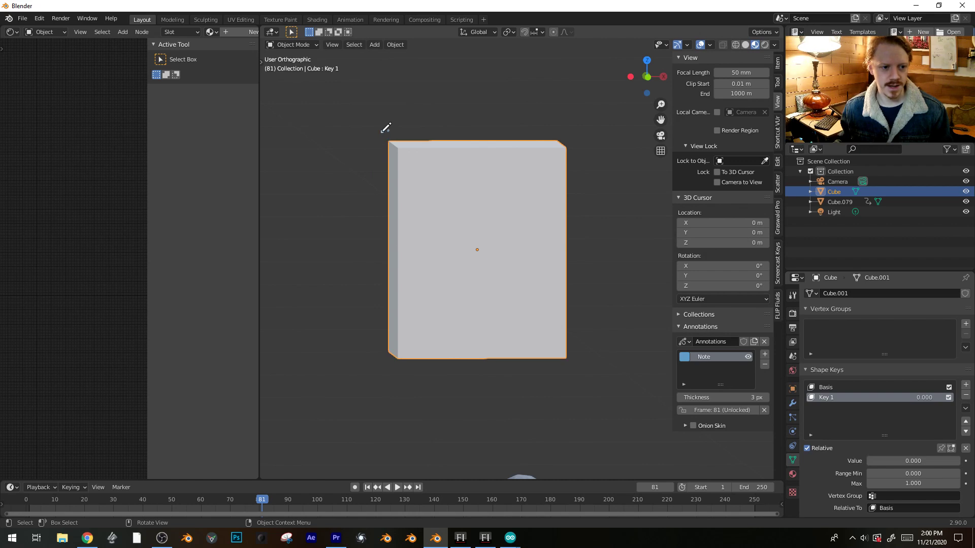
left_click_drag(382, 132, 328, 132)
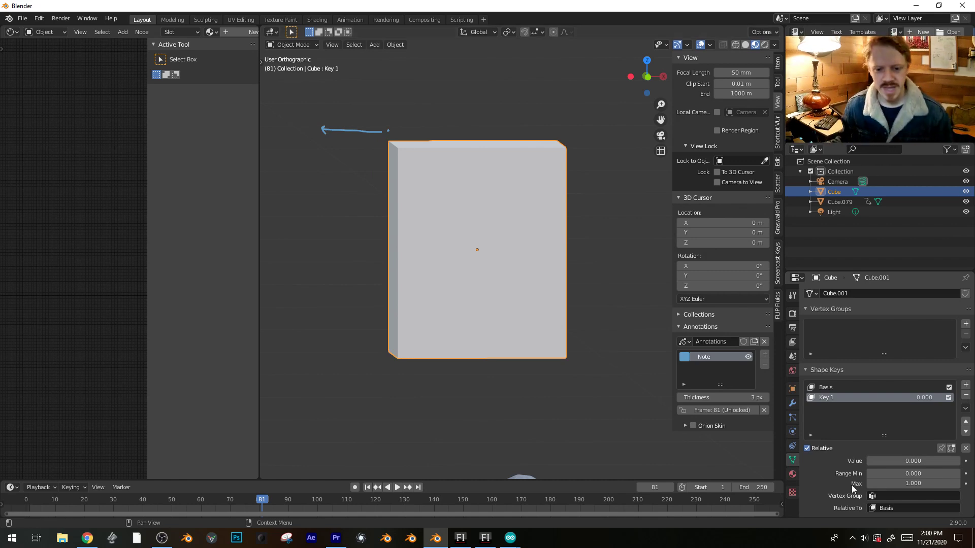
- Raise Key 1's value to 1.000, set its range minimum to -1, and lower the value to -1.000
left_click_drag(876, 463, 960, 461)
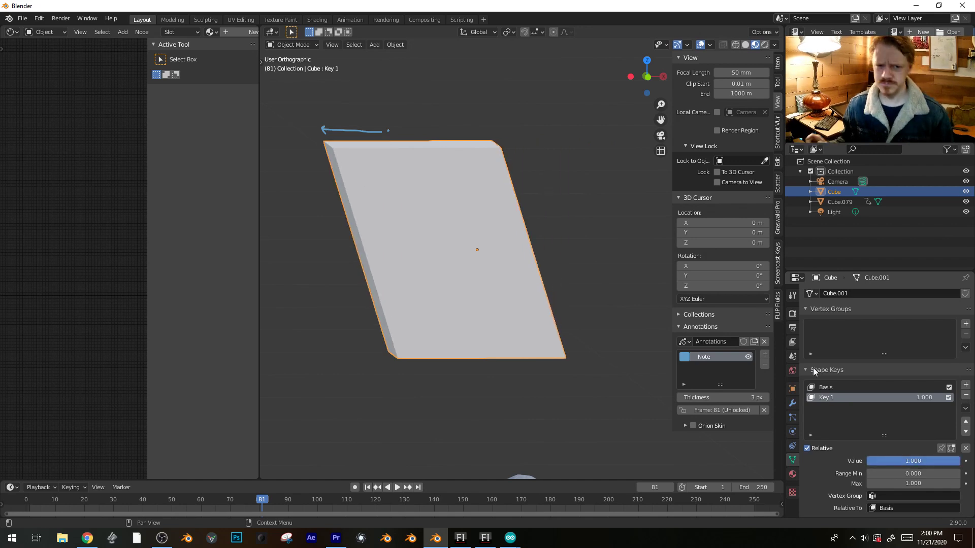
left_click(933, 473)
type("0.0")
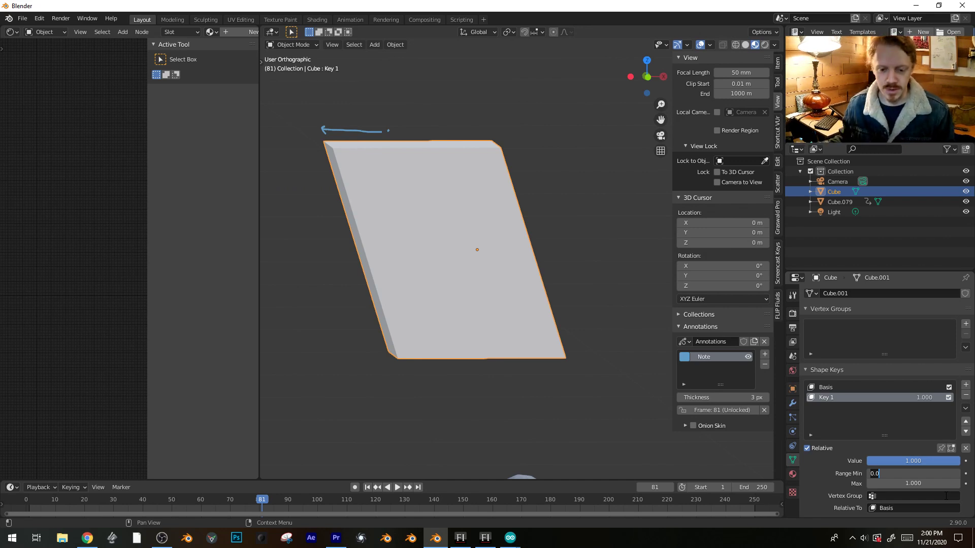
key("BackSpace")
key("BackSpace")
key("BackSpace")
type("-1")
key("Return")
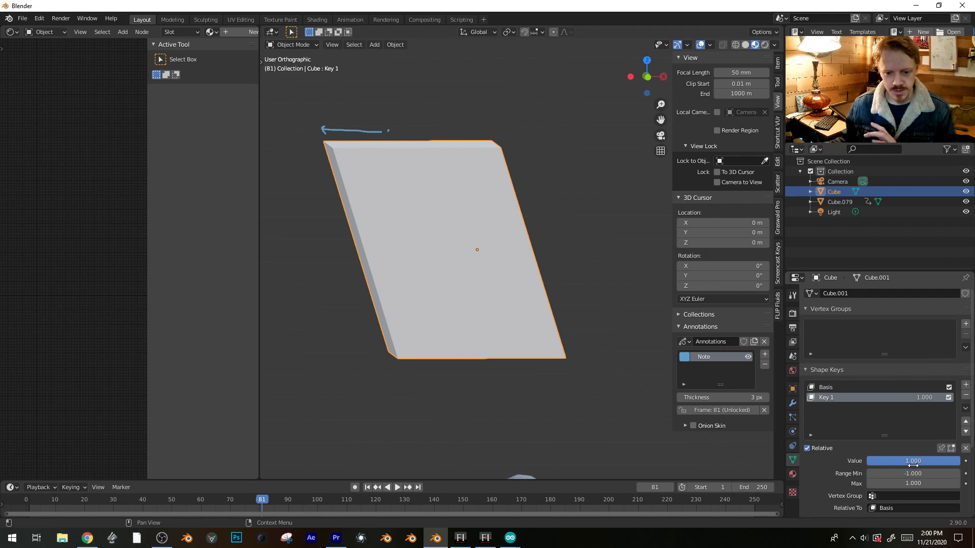
left_click_drag(921, 459, 864, 461)
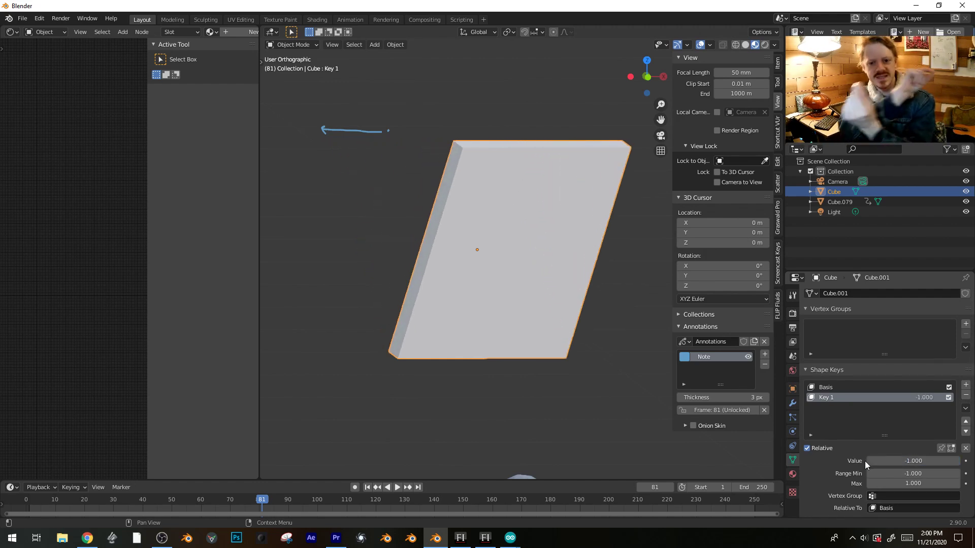
- Widen Key 1's range to a maximum of 2 and a minimum of -2, and adjust its value to about 0.043
left_click(912, 484)
type("2")
key("Return")
left_click(909, 473)
type("-2")
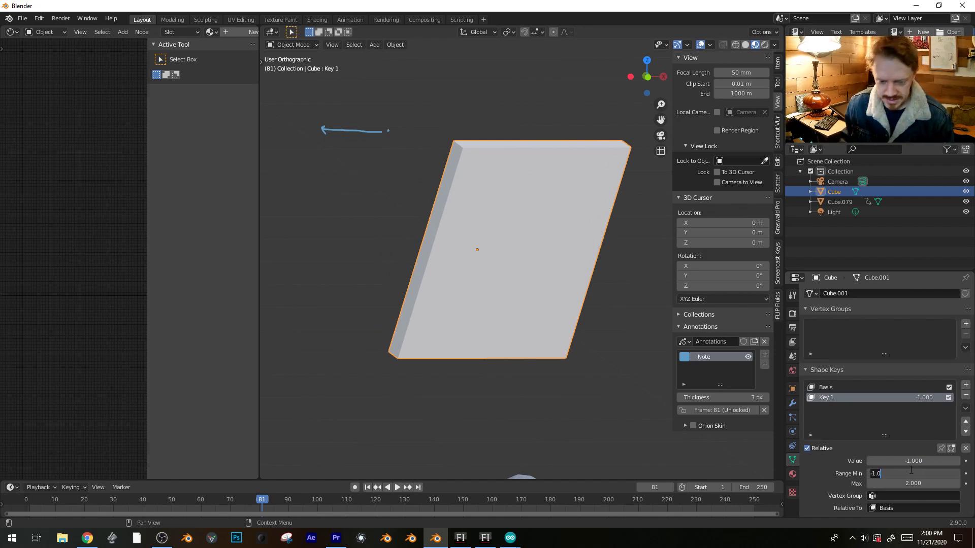
key("Return")
mouse_move(888, 460)
left_mouse_down()
mouse_move(867, 461)
mouse_move(959, 461)
mouse_move(866, 461)
mouse_move(959, 461)
mouse_move(889, 461)
left_mouse_up()
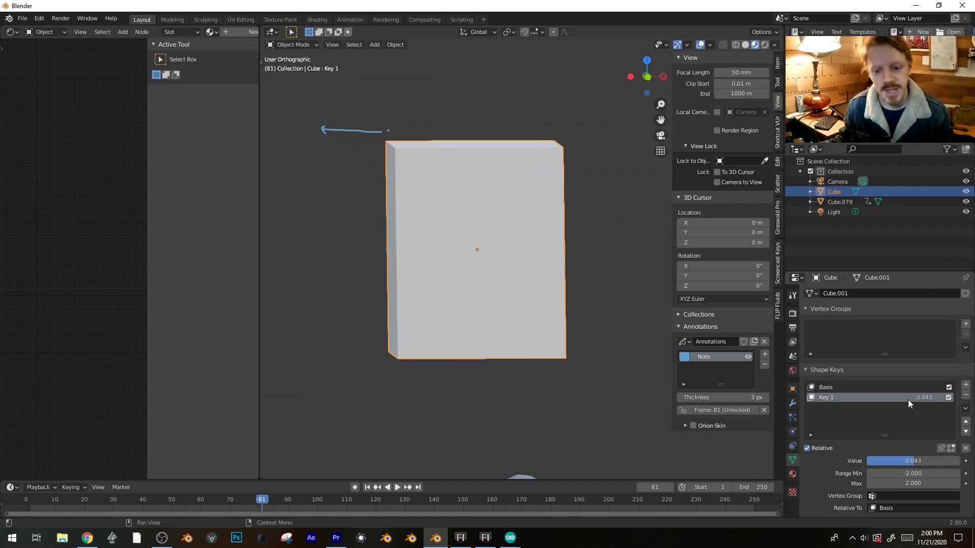
- Disable the Key 1 shape key and rename it "Side to side"
left_click(947, 399)
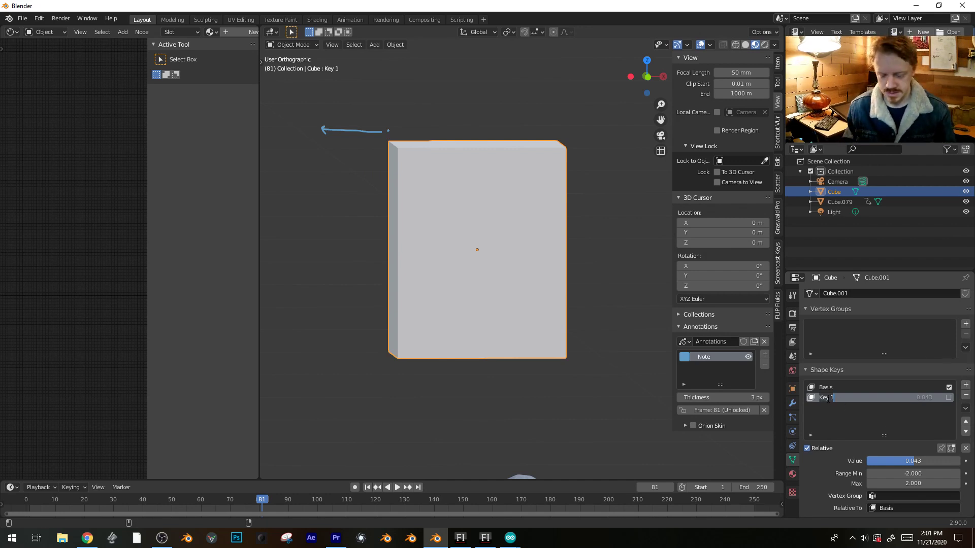
type("Side to side")
key("Return")
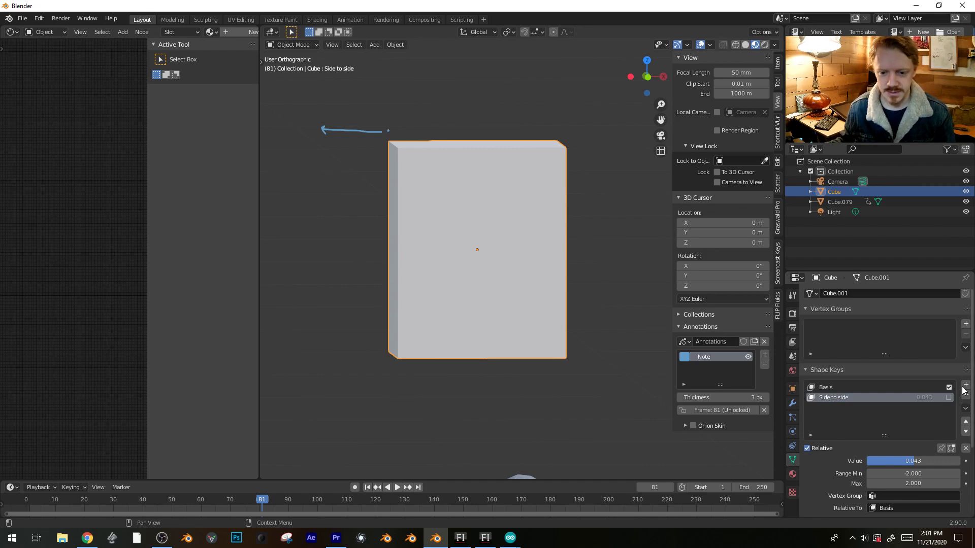
- Add another shape key to the cube and name it "Updown"
left_click(966, 385)
type("Updown")
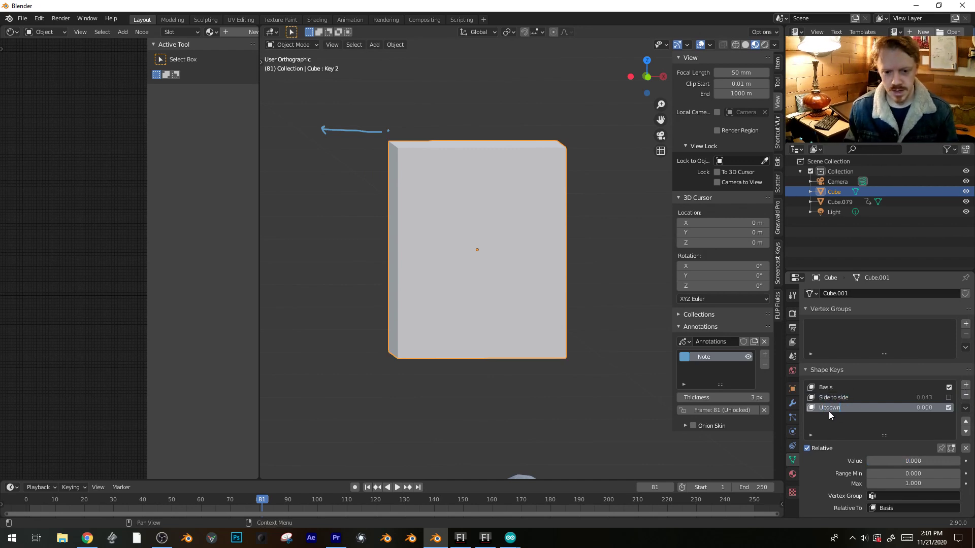
key("Return")
- With Updown active, move the cube's top face upward along the Z axis in Edit Mode and return to Object Mode
key("Tab")
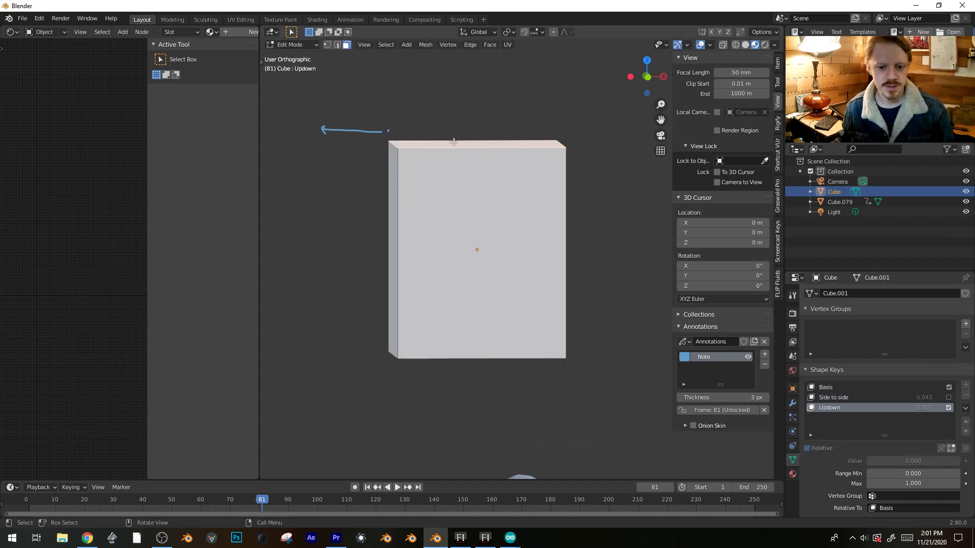
key("g")
key("z")
key("Escape")
key("Tab")
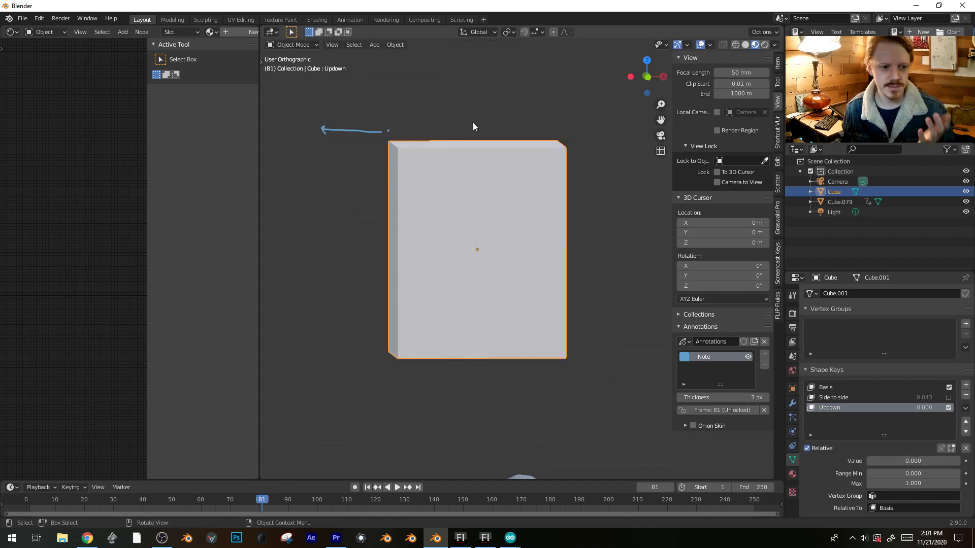
- Set Updown's value to 1.000 and its range minimum to -1
left_click_drag(918, 461, 958, 461)
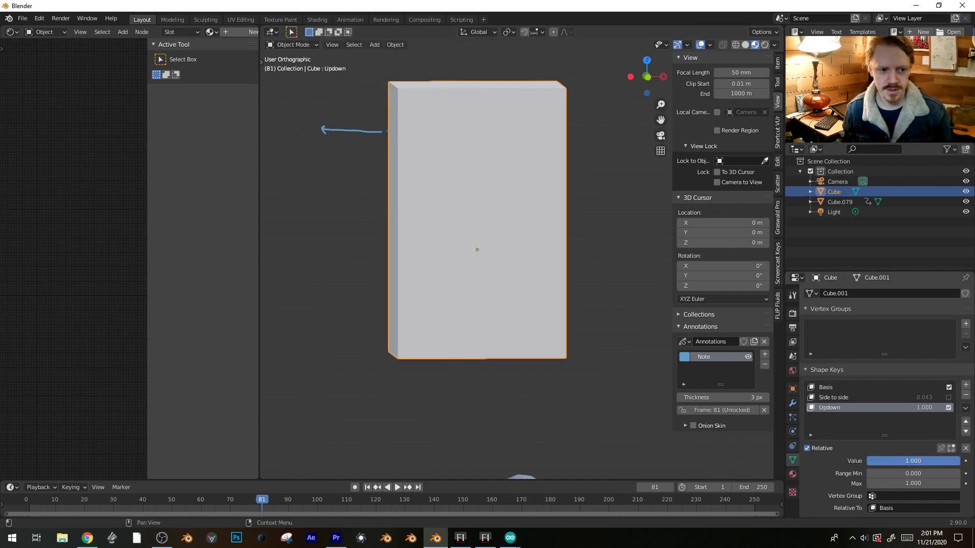
left_click(907, 474)
type("-1")
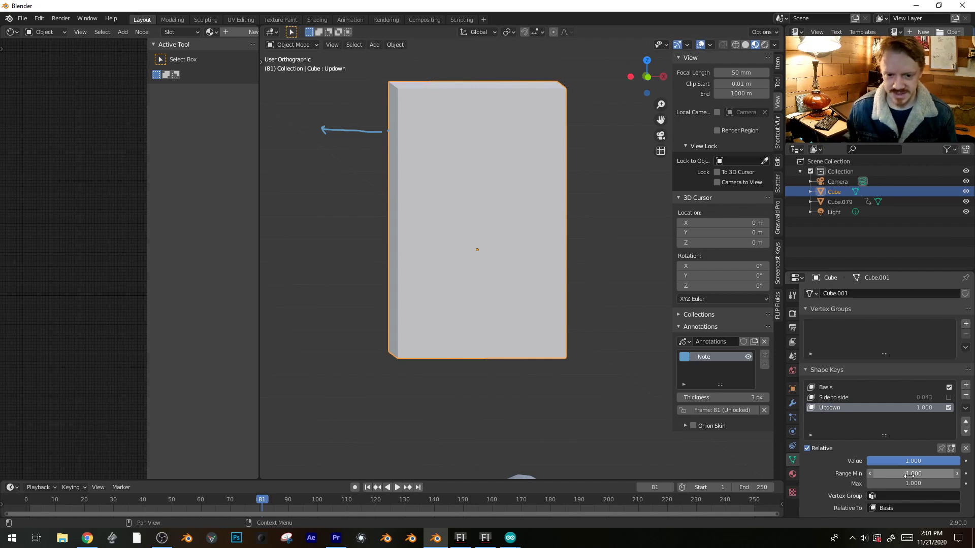
key("Return")
- Re-enable Side to side and blend both keys, ending with Updown at about -0.645 and Side to side at about 0.086
left_click(949, 398)
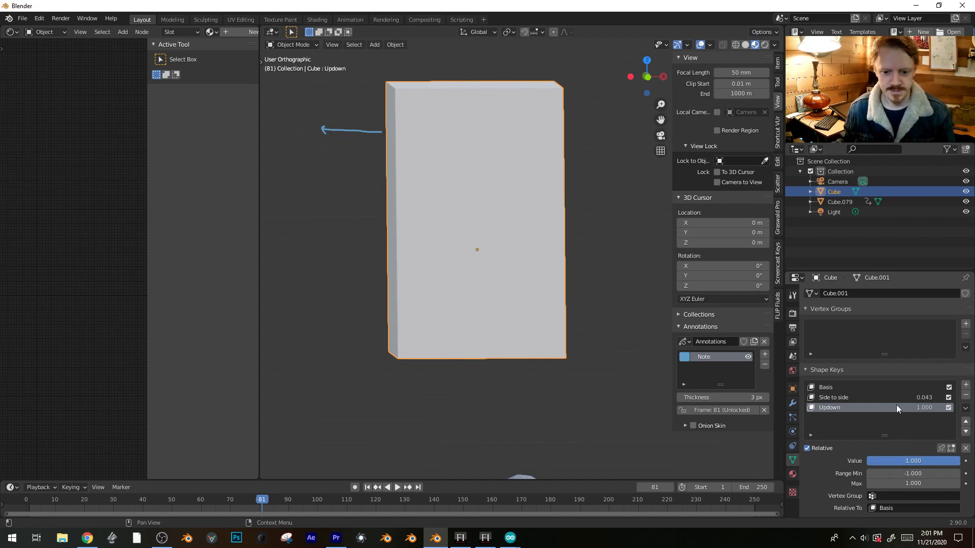
left_click(891, 398)
left_click_drag(952, 461, 972, 461)
left_click(884, 404)
left_click_drag(911, 461, 882, 461)
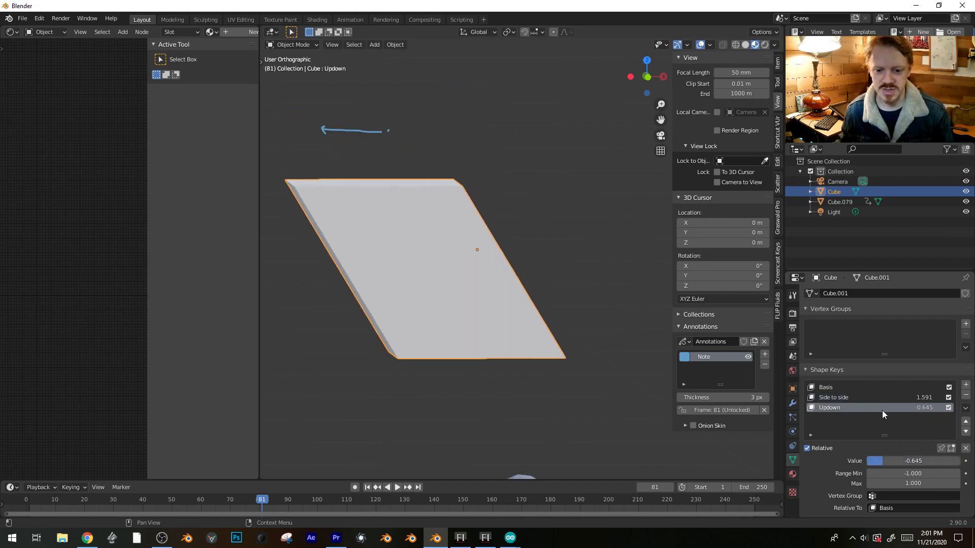
left_click(884, 396)
left_click_drag(954, 461, 908, 461)
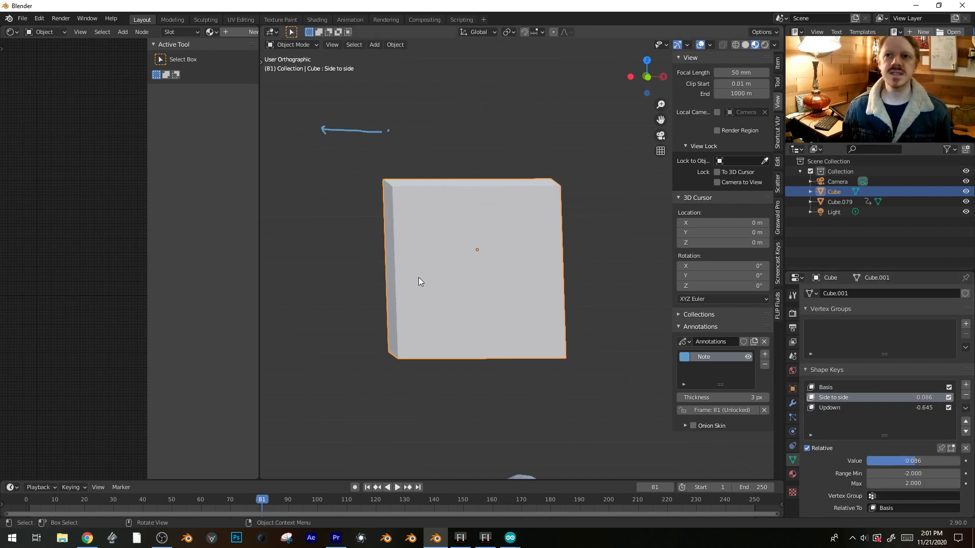
- Delete the cube and hide the annotation note layer
key("x")
left_click(447, 254)
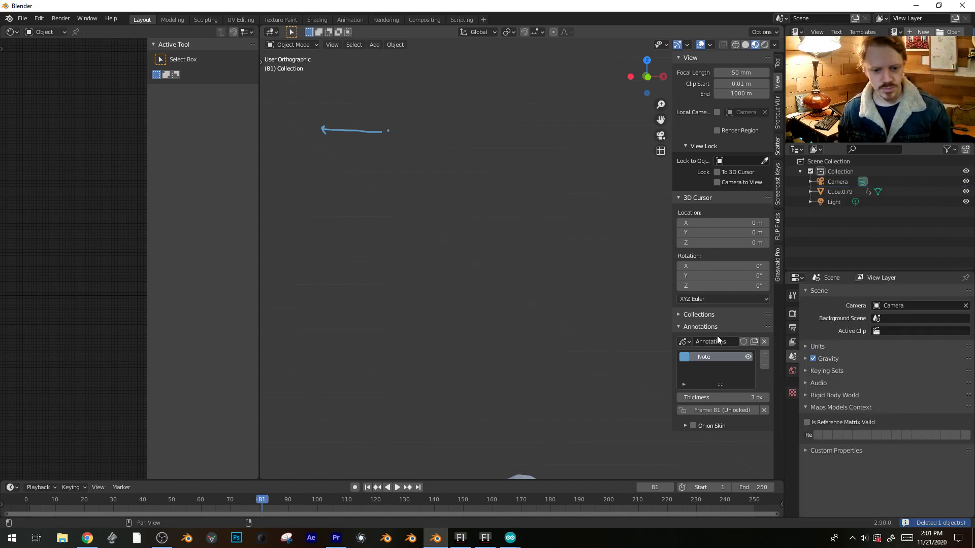
left_click(748, 357)
- Add a basis and a second shape key to the pigeon, and open its mesh in Edit Mode with the second key active
middle_click_drag(507, 338, 532, 102, "shift")
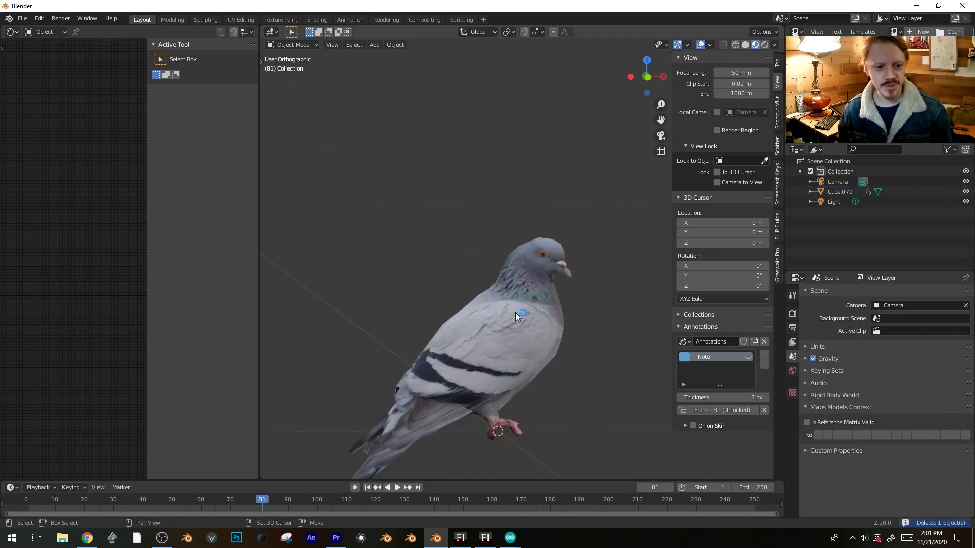
middle_click_drag(516, 312, 543, 226, "shift")
left_click(528, 267)
key("KP_1")
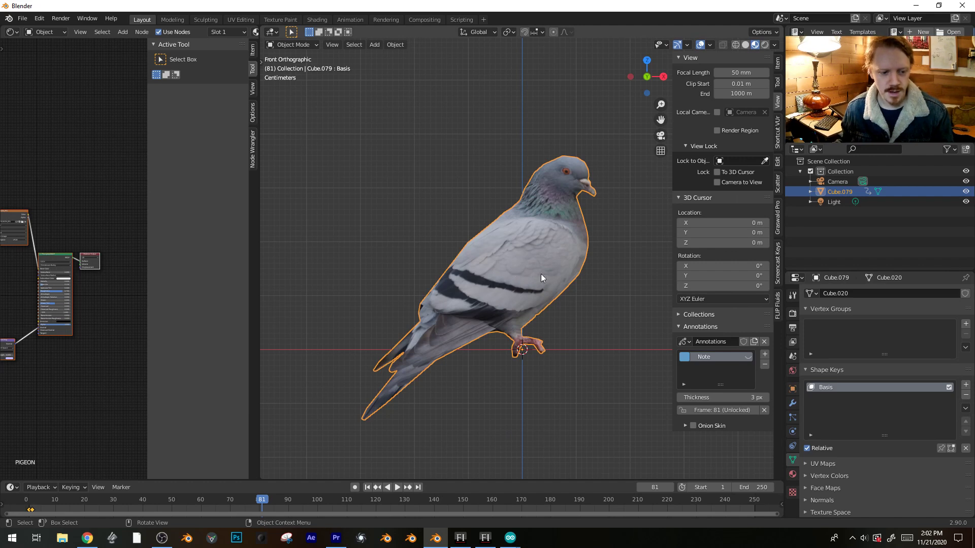
left_click(965, 385)
key("Tab")
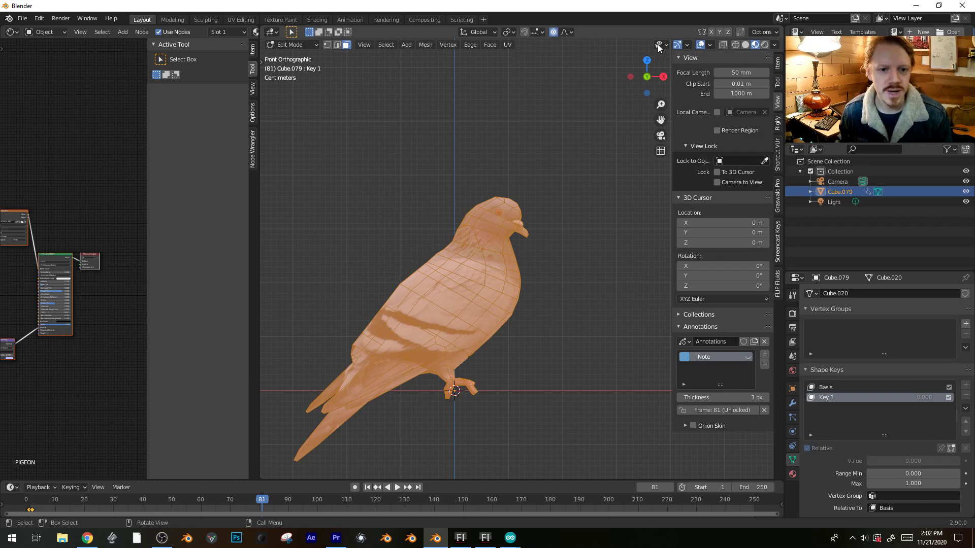
- Turn on X-ray, clear the selection and circle-select all of the faces of the pigeon's head
left_click(721, 46)
key("alt+a")
key("c")
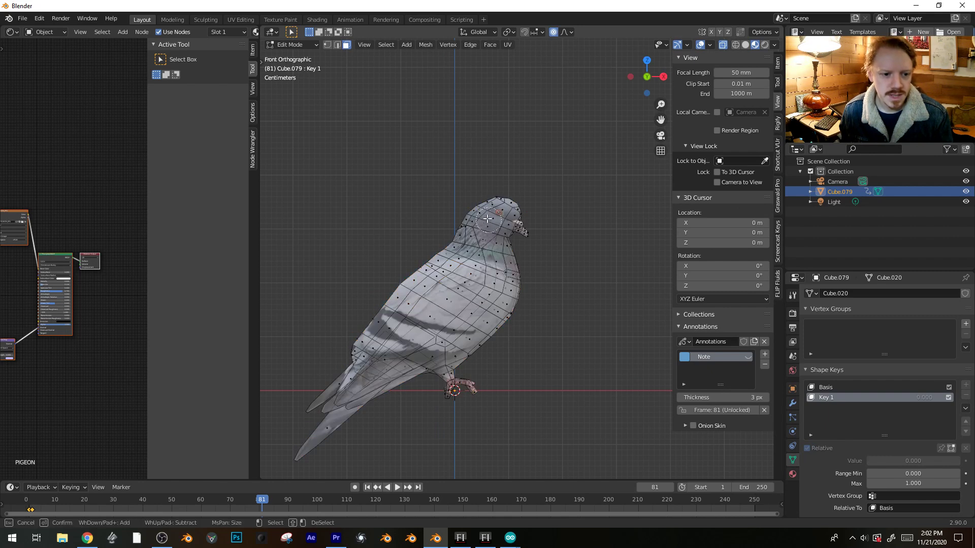
mouse_move(477, 216)
left_mouse_down()
mouse_move(463, 219)
mouse_move(500, 203)
mouse_move(475, 236)
mouse_move(529, 227)
left_mouse_up()
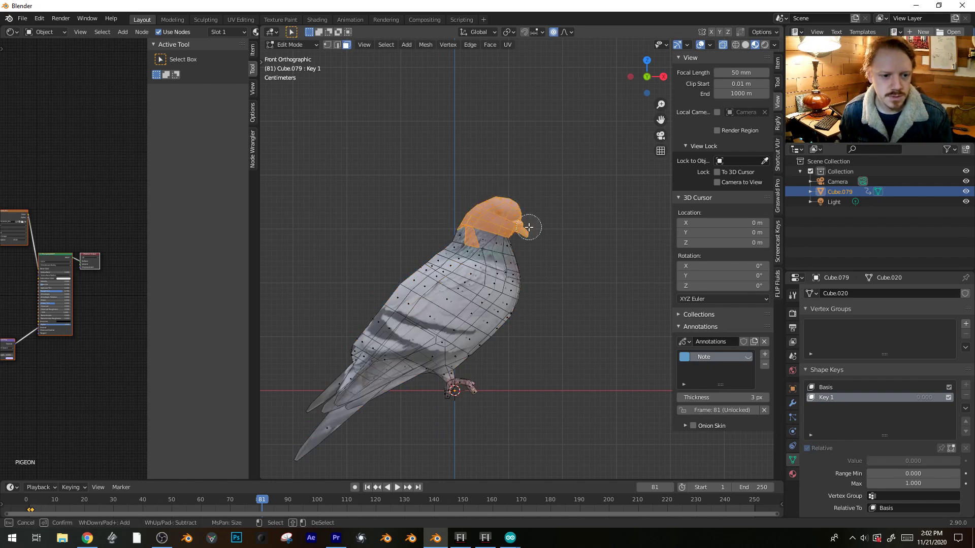
key("Escape")
- Move the pigeon's head up and forward with proportional editing at a size of 0.12, and return to Object Mode
key("g")
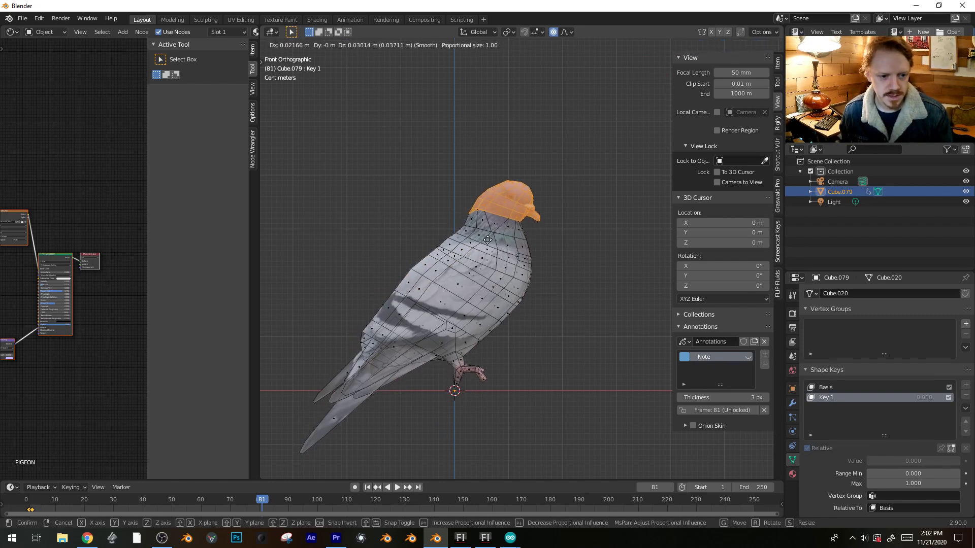
scroll(490, 235, "up", 3)
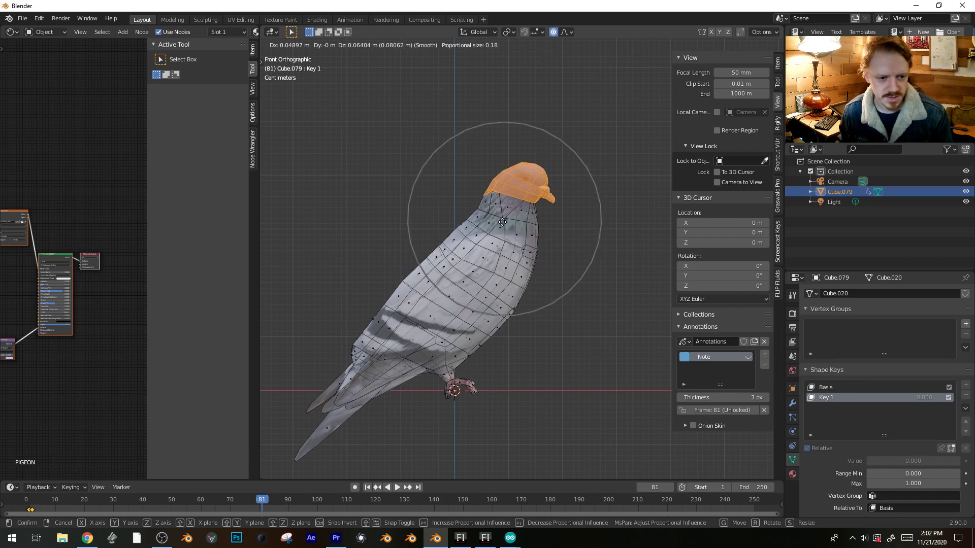
scroll(500, 229, "up", 2)
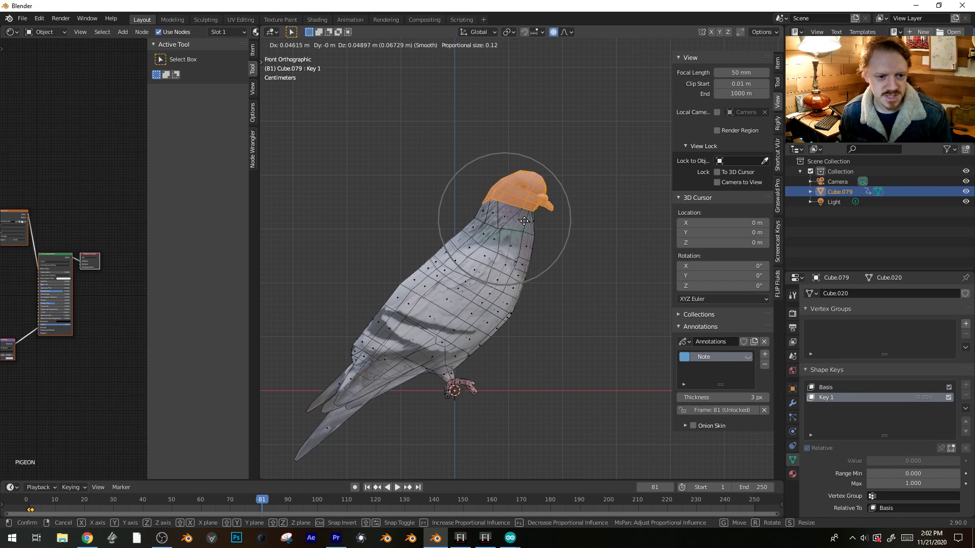
left_click(547, 226)
key("Tab")
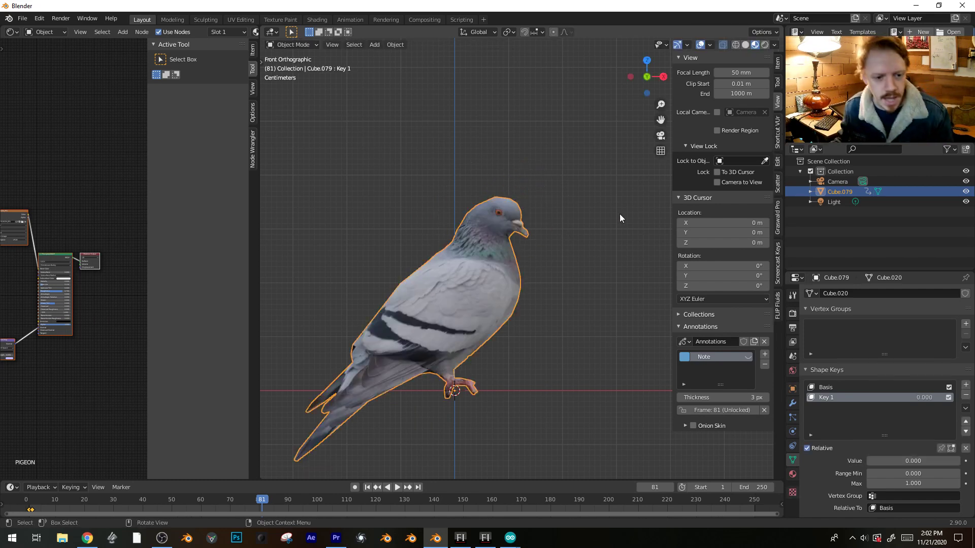
- Set Key 1's value to 1.000 and pull the head slightly back and down with proportional editing
left_click_drag(888, 462, 960, 462)
key("Tab")
key("g")
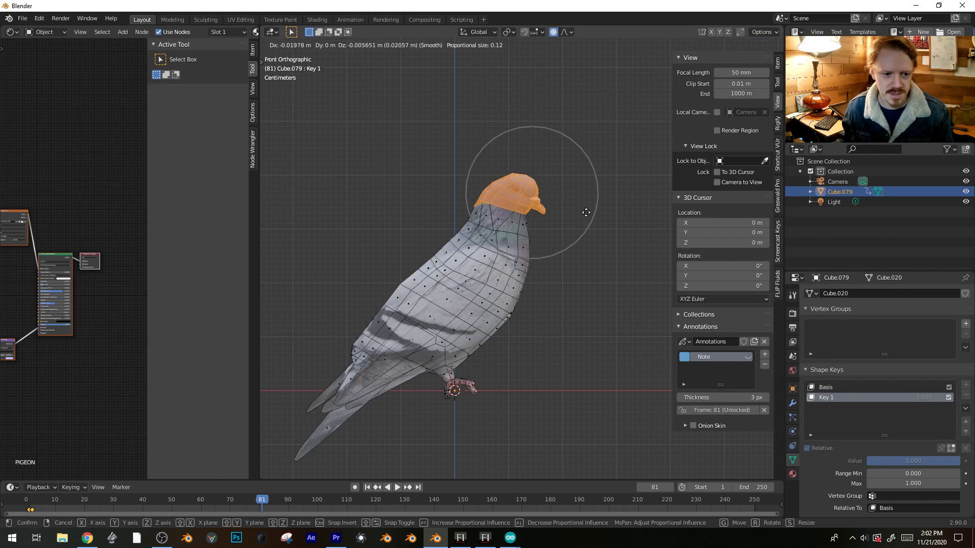
left_click(583, 215)
key("Tab")
mouse_move(949, 461)
left_mouse_down()
mouse_move(893, 461)
mouse_move(960, 461)
mouse_move(867, 461)
mouse_move(962, 464)
left_mouse_up()
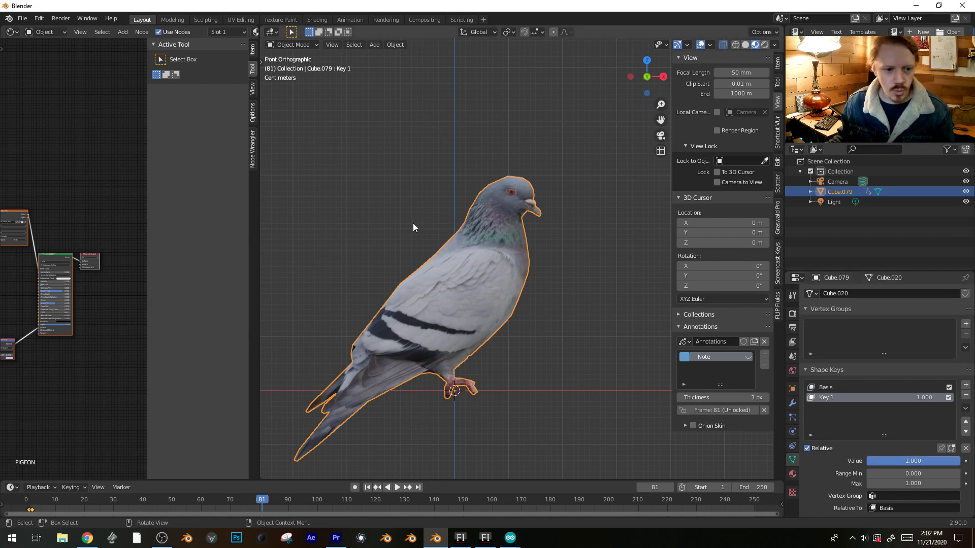
- Reopen the pigeon's mesh and nudge the head slightly up and forward with proportional editing
key("Tab")
key("Tab")
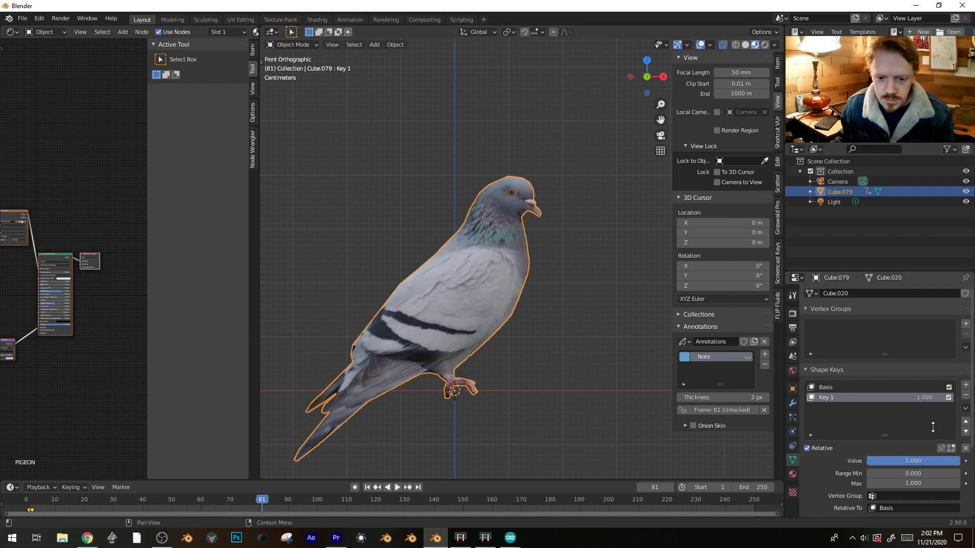
key("Tab")
key("g")
left_click(542, 216)
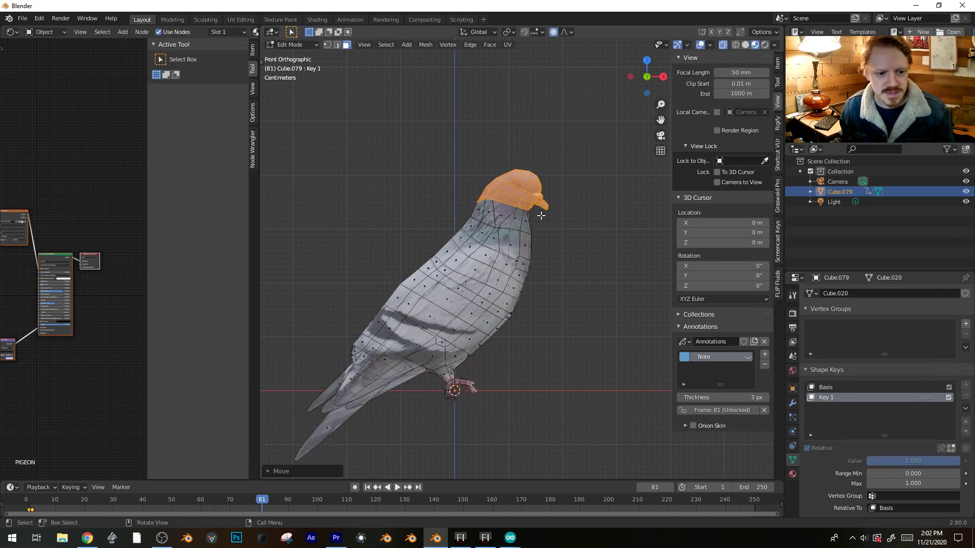
- Adjust the pigeon's chest with proportional editing, pulling the lower breast vertices inward, and return to Object Mode
left_click(534, 264)
key("g")
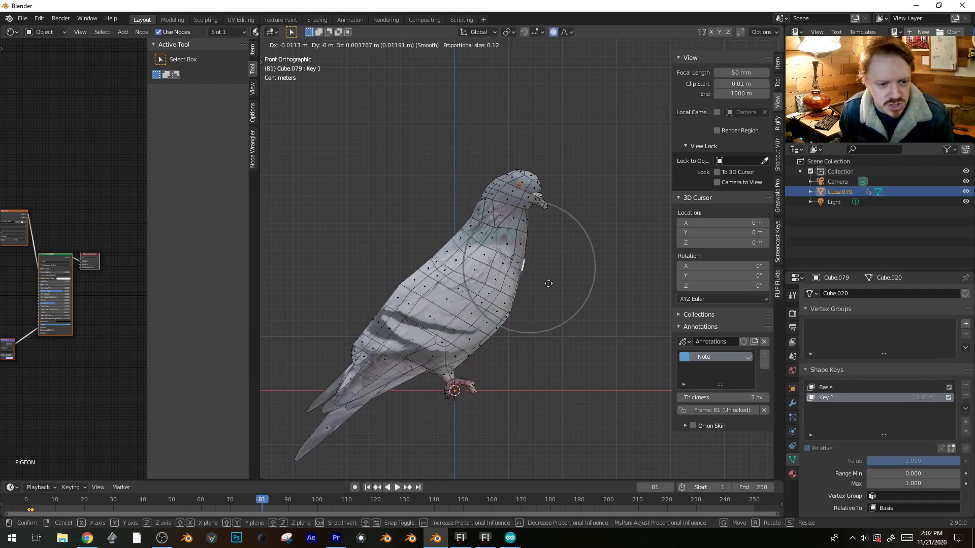
left_click(548, 283)
key("ctrl+z")
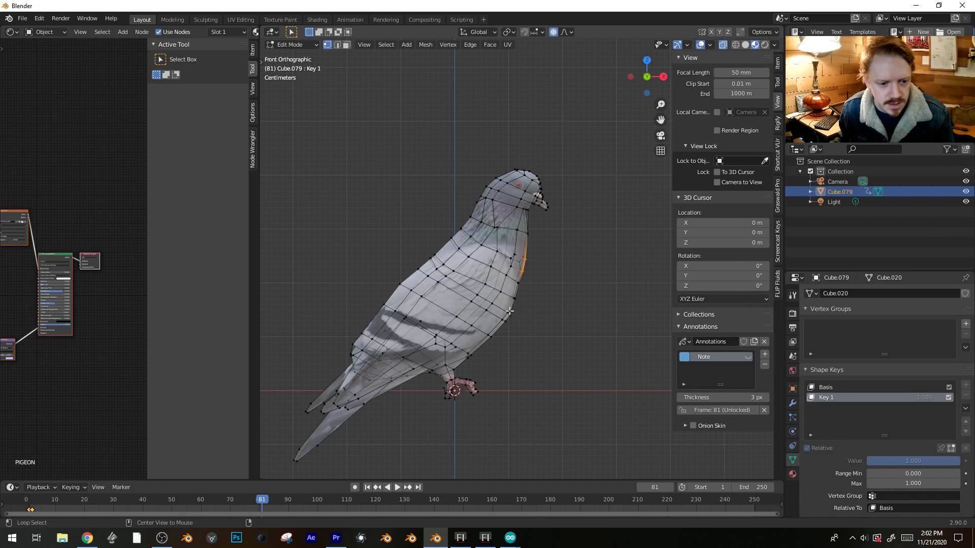
key("alt+a")
key("b")
left_click_drag(507, 303, 516, 319)
key("g")
left_click(511, 316)
key("Tab")
- Test Key 1 at negative values and set its range minimum to -0.400
left_click(909, 474)
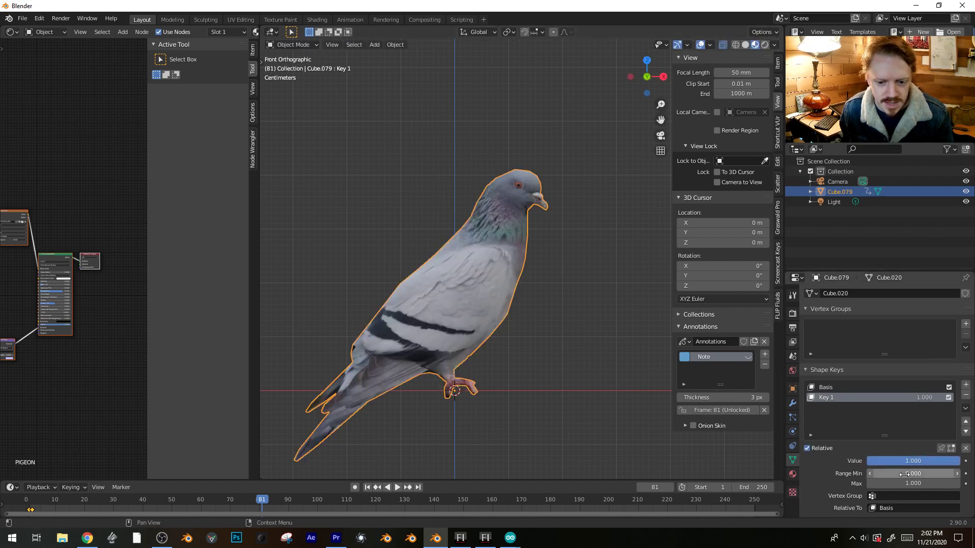
type("0.0")
key("Return")
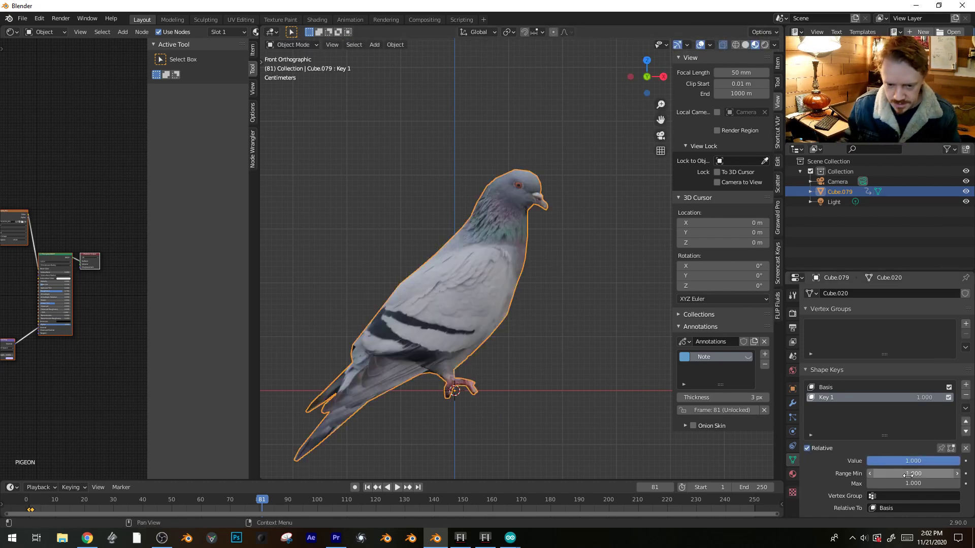
left_click_drag(959, 461, 894, 461)
left_click(903, 474)
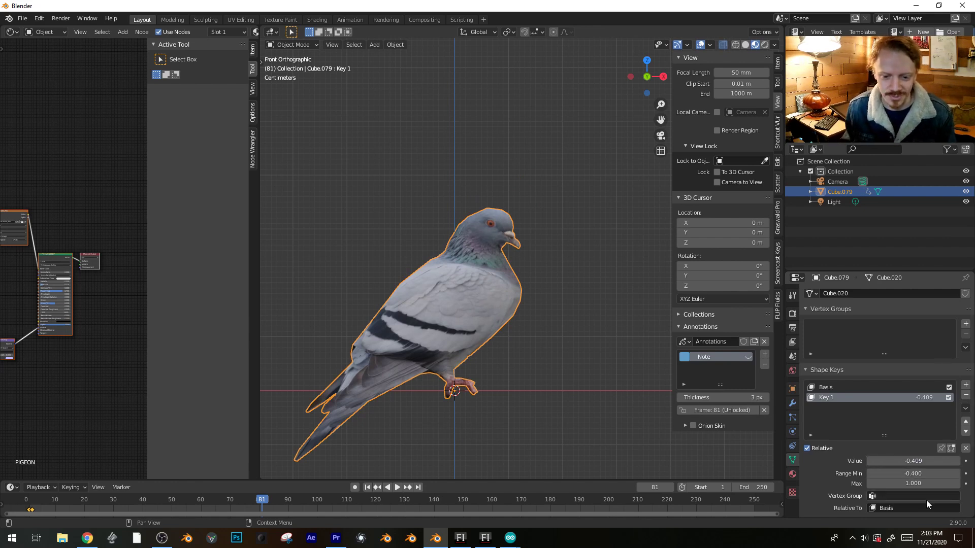
- Raise Key 1's value to 1.000 and push the lower breast vertices outward with proportional editing
left_click_drag(882, 460, 959, 461)
key("Tab")
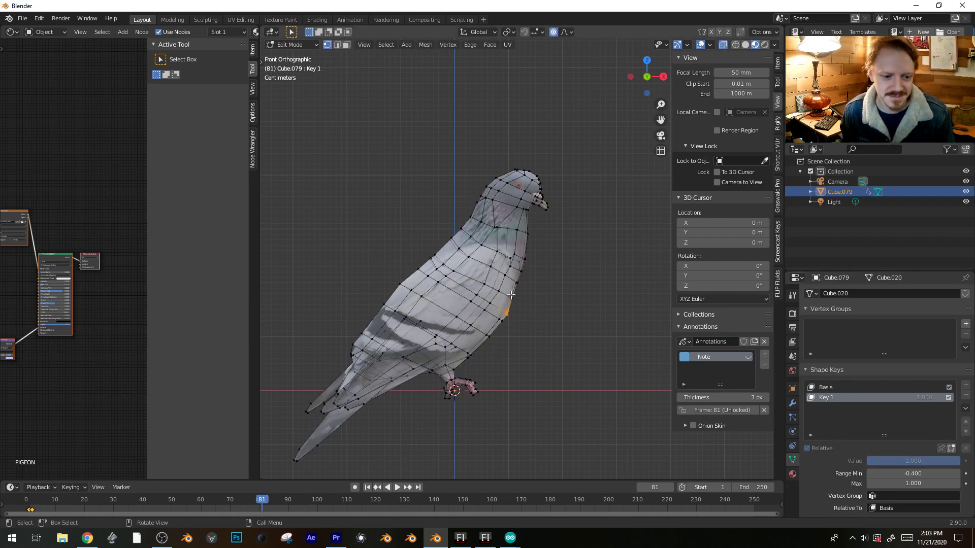
left_click_drag(505, 278, 528, 305)
key("g")
left_click(531, 306)
key("Tab")
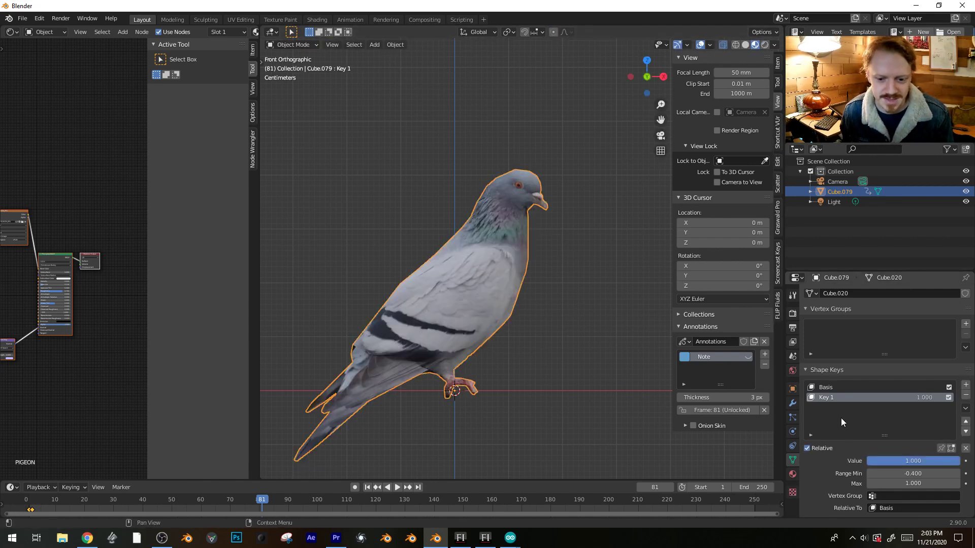
- Keyframe Key 1's value starting at frame 81, adding further keyframes at frames 92 and 98 while playing the timeline
left_click_drag(891, 459, 937, 462)
key("i")
key("space")
key("i")
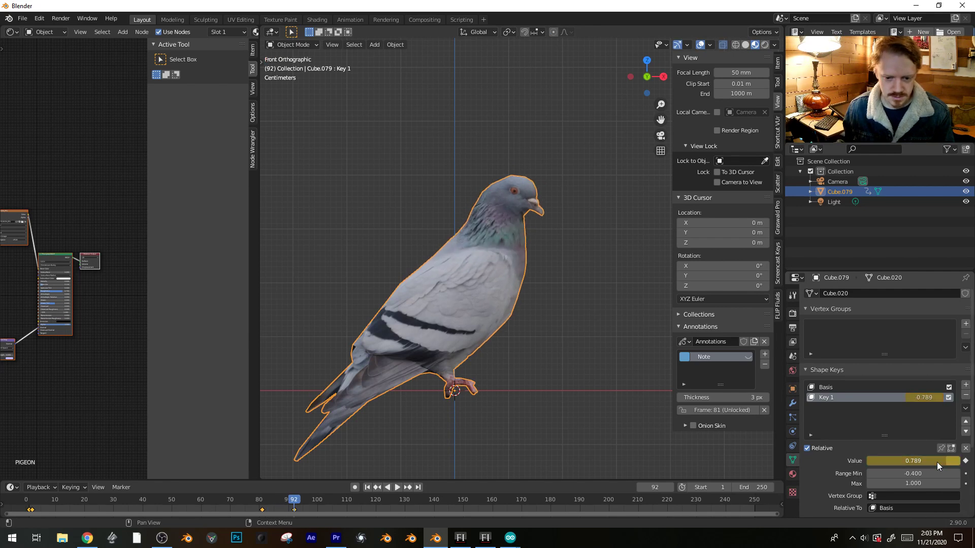
key("i")
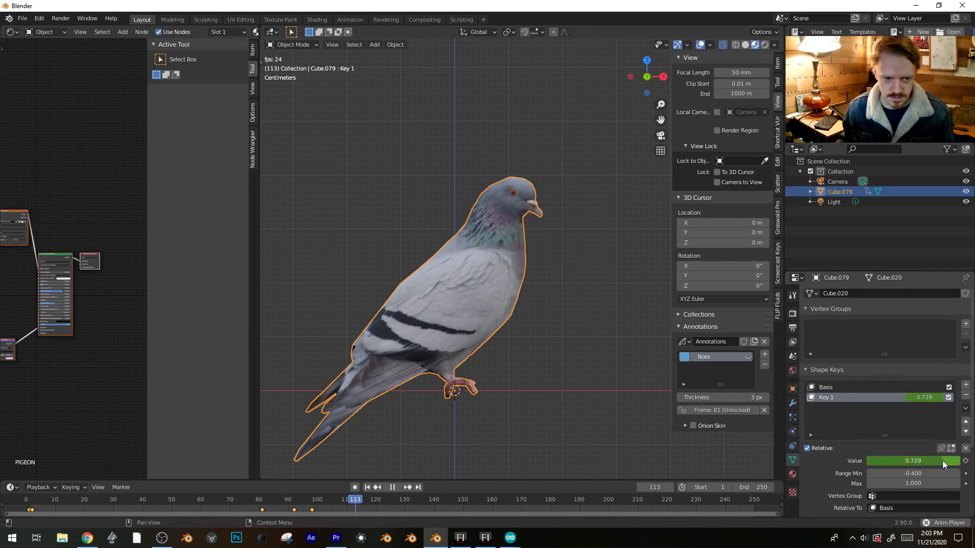
key("space")
- Lower Key 1's value, keyframe it along the timeline with further keys, and play the animation
left_click_drag(941, 461, 896, 461)
key("i")
key("space")
key("i")
key("i")
key("space")
key("space")
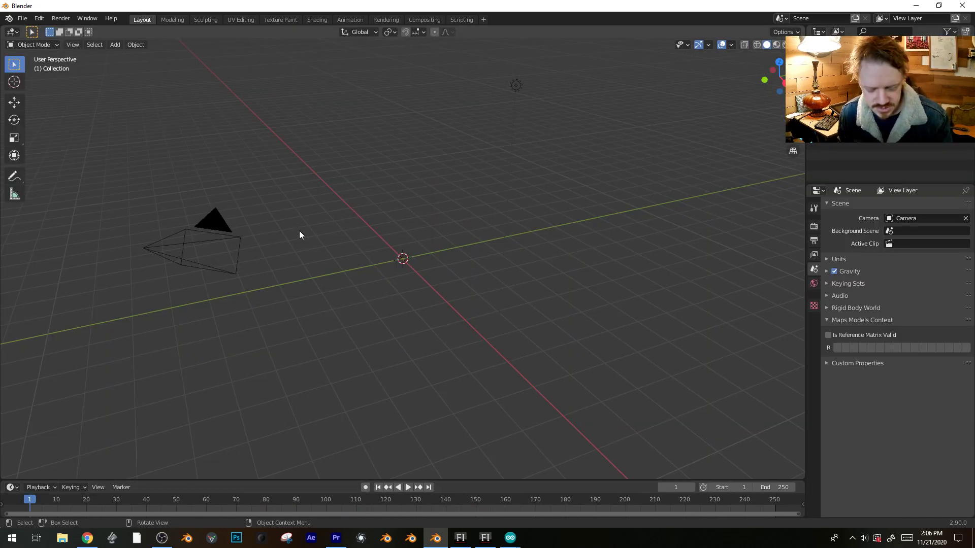
key("F3")
type("images")
key("Return")
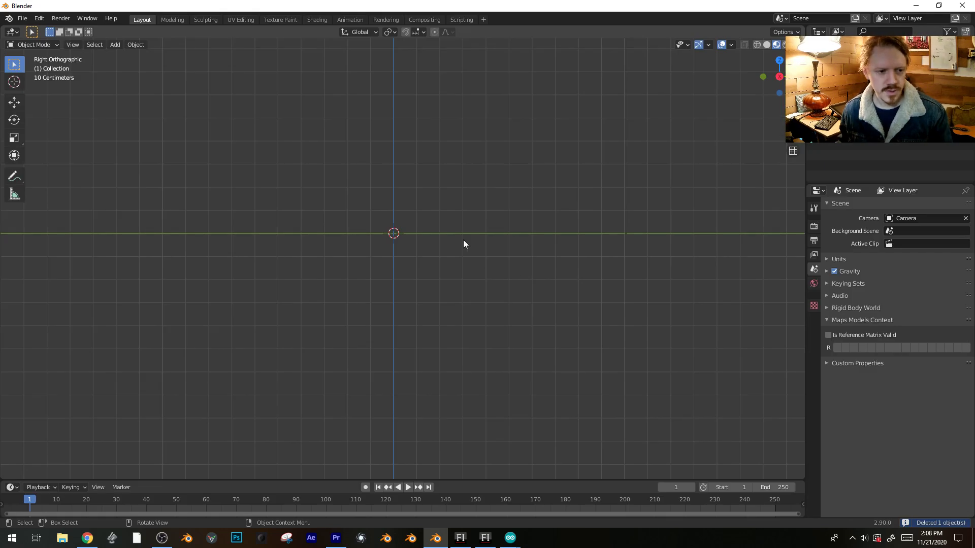
- Import JetNozzle.jpg from the Hyperbole folder with Images as Planes
key("F3")
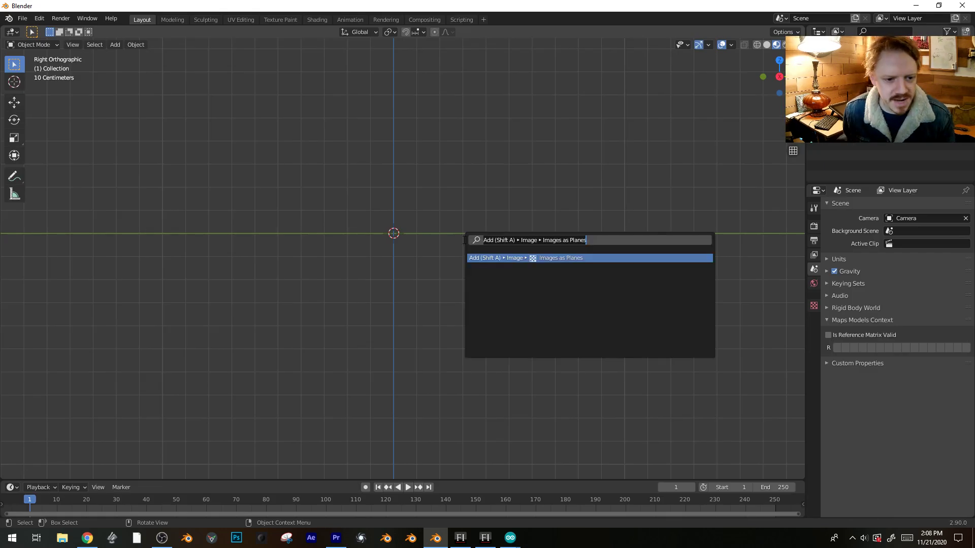
key("Return")
scroll(325, 315, "down", 5)
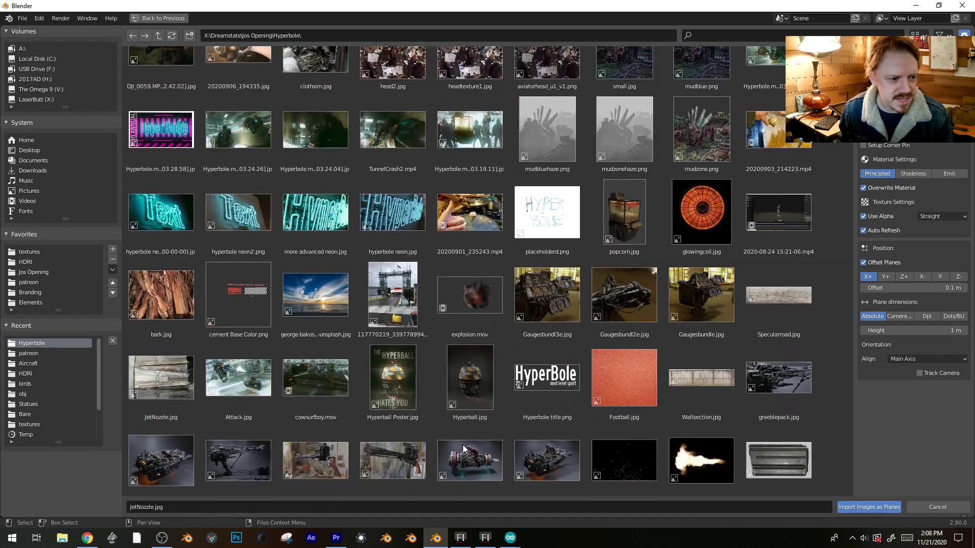
left_click(147, 382)
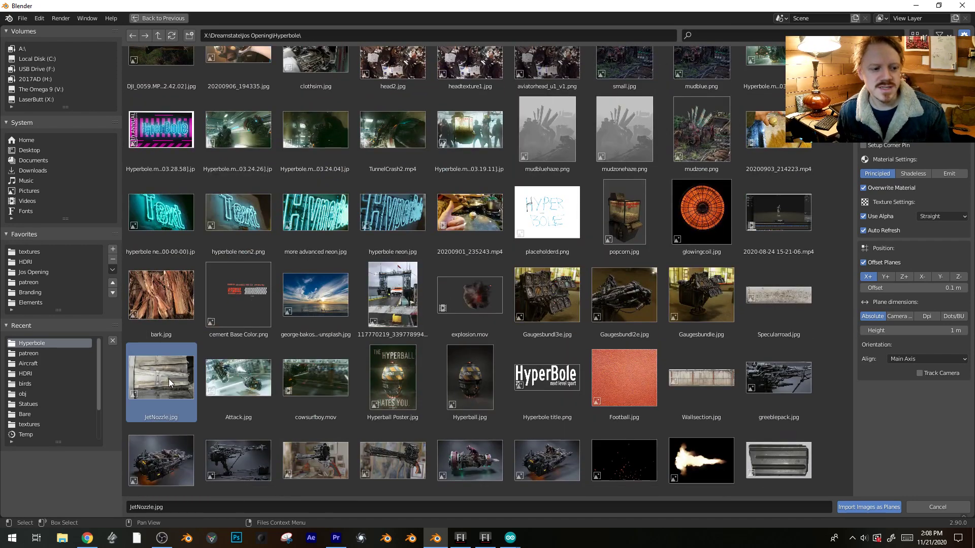
double_click(168, 379)
scroll(316, 312, "up", 2)
middle_click_drag(316, 313, 440, 349, "shift")
middle_click_drag(335, 240, 365, 251, "shift")
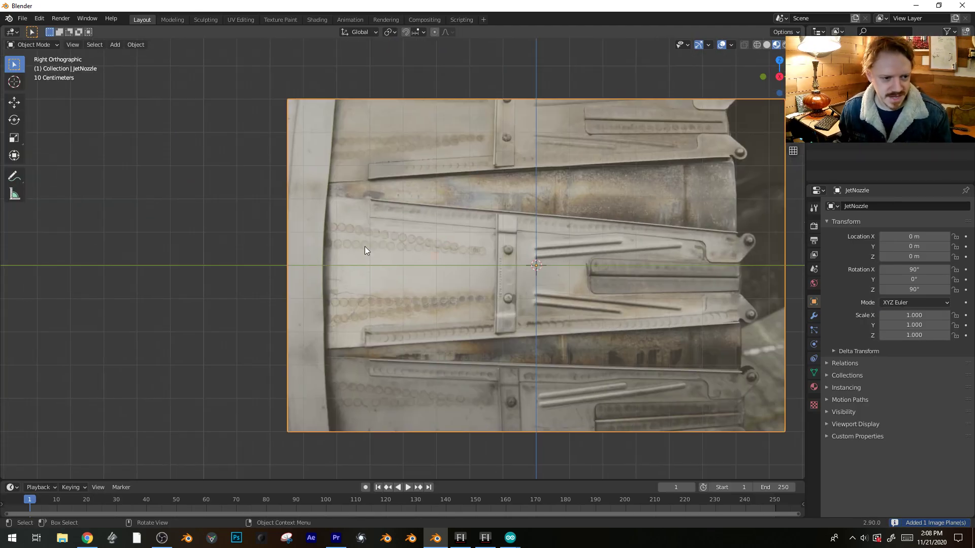
- Knife-cut the image plane along the outline of the central nozzle flap and the metal strip above it
key("Tab")
key("k")
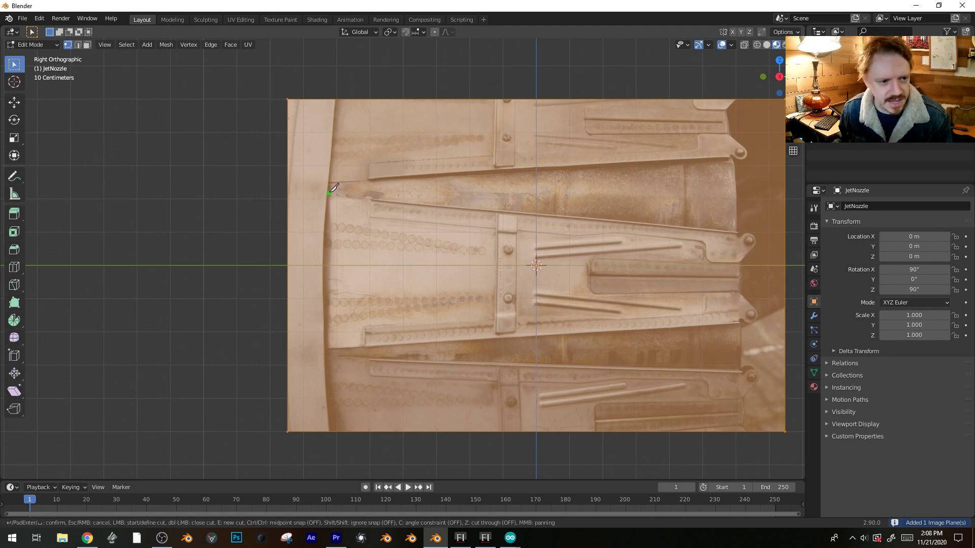
left_click(328, 185)
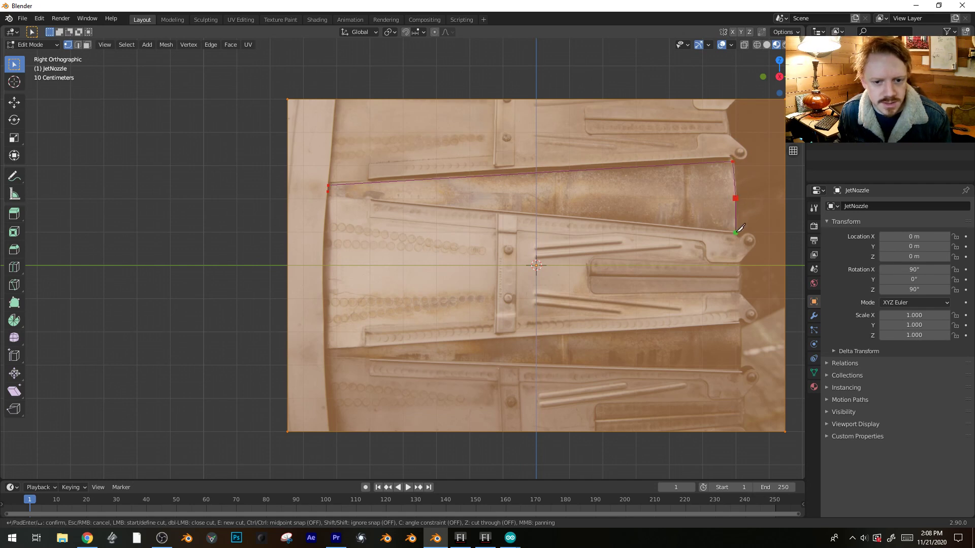
key("shift")
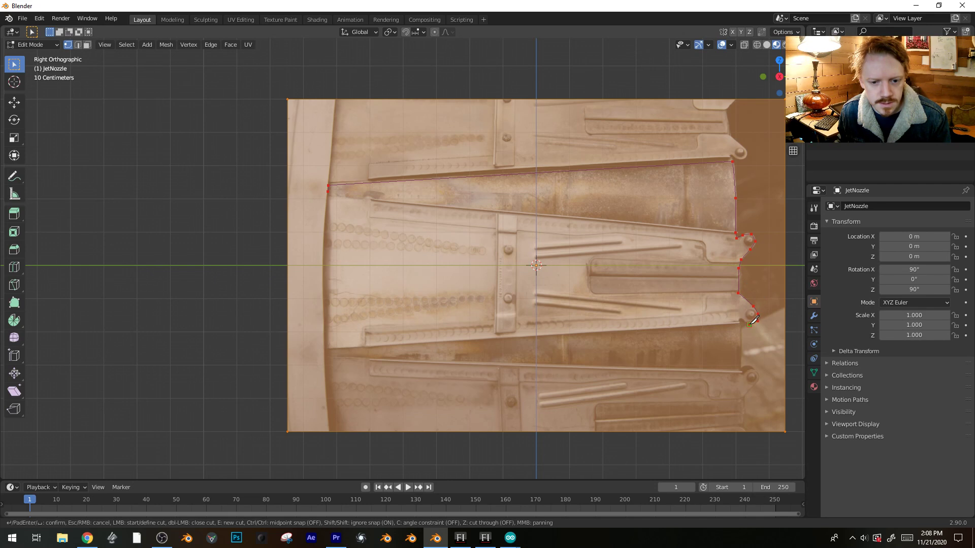
left_click(738, 322)
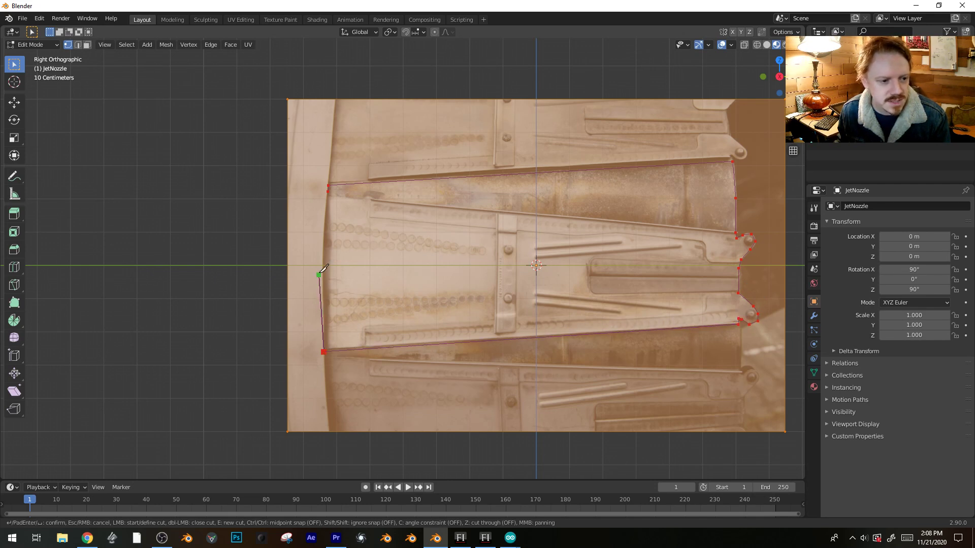
left_click(327, 191)
key("Return")
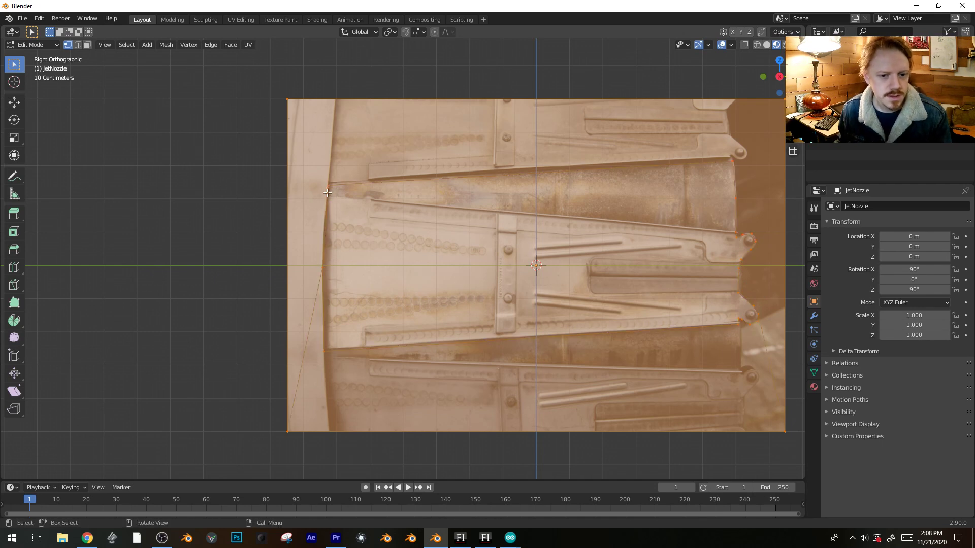
- Knife-cut along the seam between the central flap and the metal strip above it
key("k")
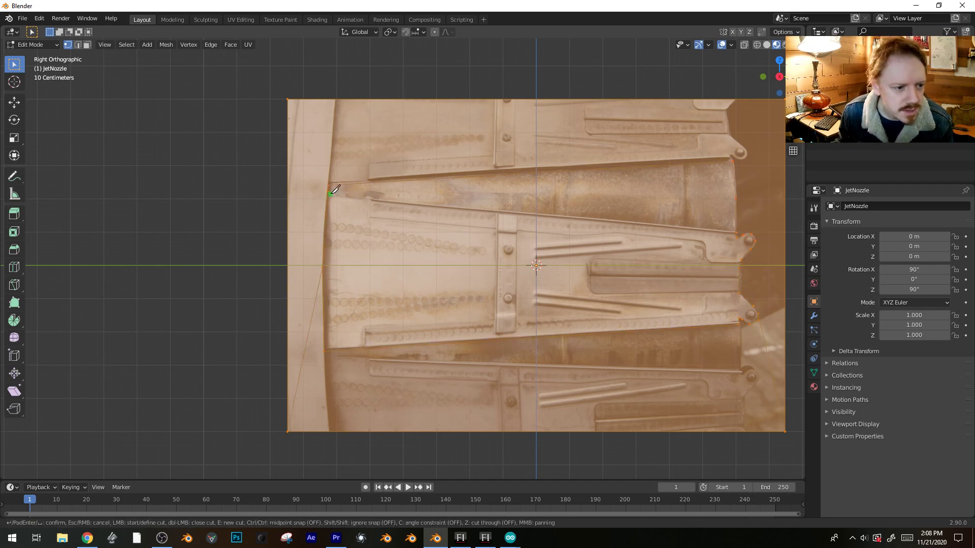
left_click(735, 232)
key("Return")
- Select the image faces outside the cut outline in face mode and delete them
key("3")
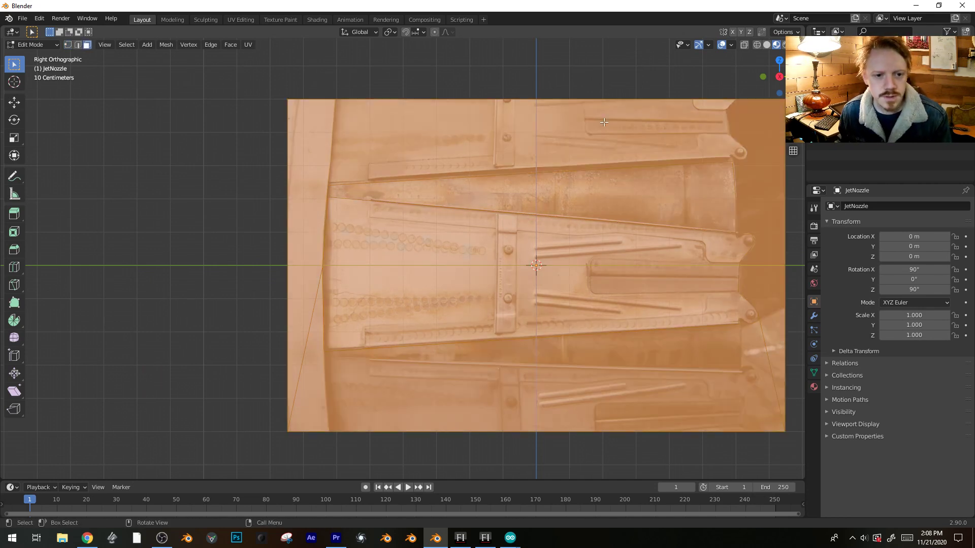
left_click(594, 129)
key("x")
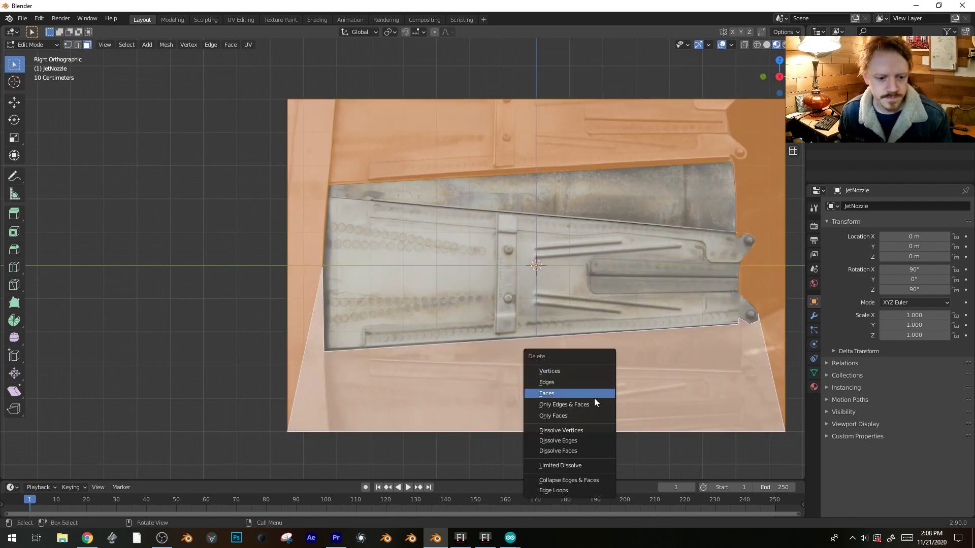
left_click(594, 394)
key("Tab")
- Separate the flap in depth from the metal strip by extruding it into a thick panel, and open the JetNozzle material settings
key("Tab")
left_click(666, 207)
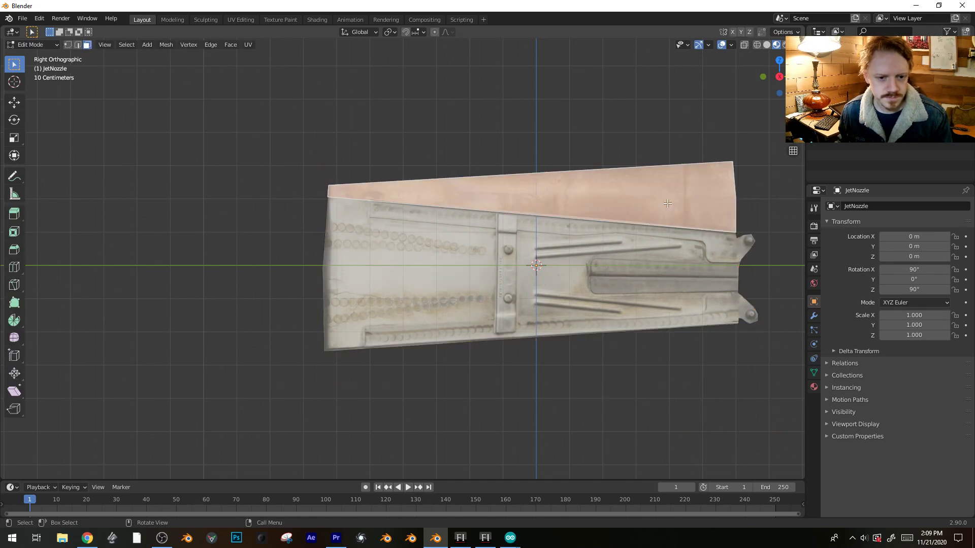
middle_click_drag(637, 194, 495, 294)
left_click(541, 193)
key("Tab")
left_click(813, 386)
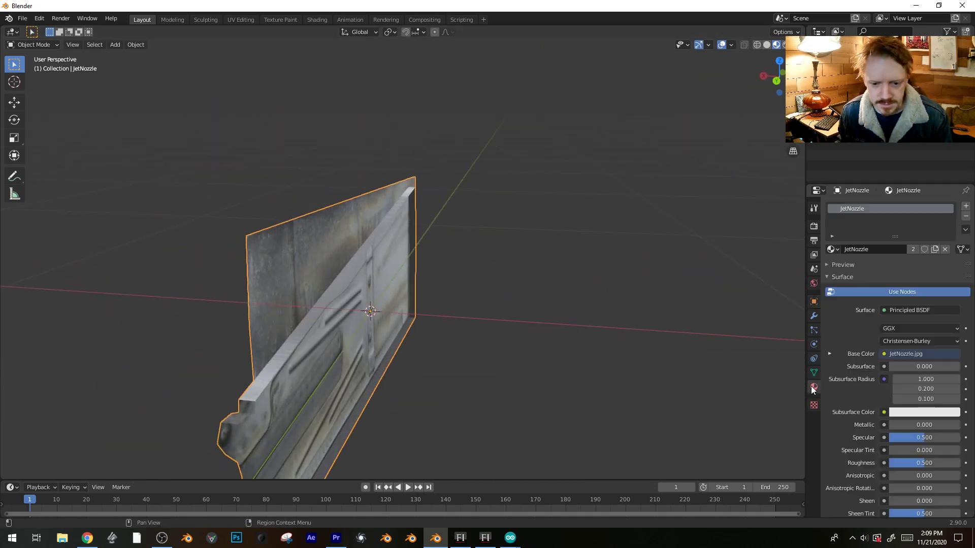
- Turn off Show Backface in the JetNozzle material settings
scroll(877, 409, "down", 15)
left_click(886, 433)
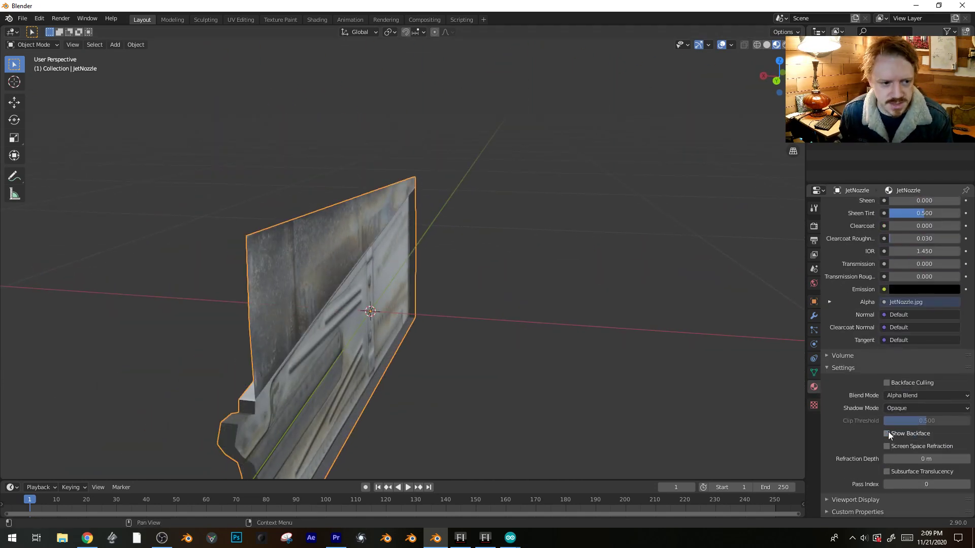
middle_click_drag(584, 355, 492, 310)
- Knife-cut the flap panel along two lengthwise lines in side view, dividing its face into three strips
key("Tab")
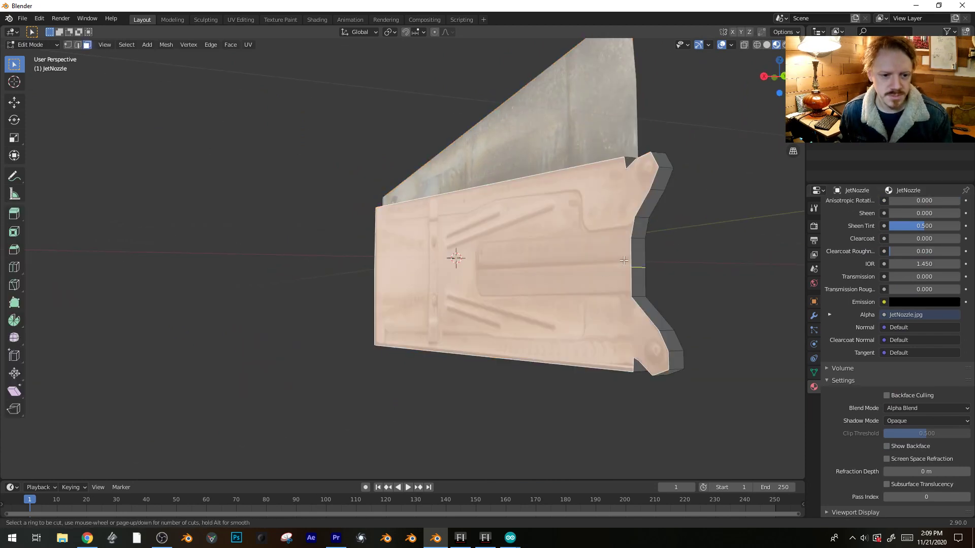
key("KP_1")
key("KP_3")
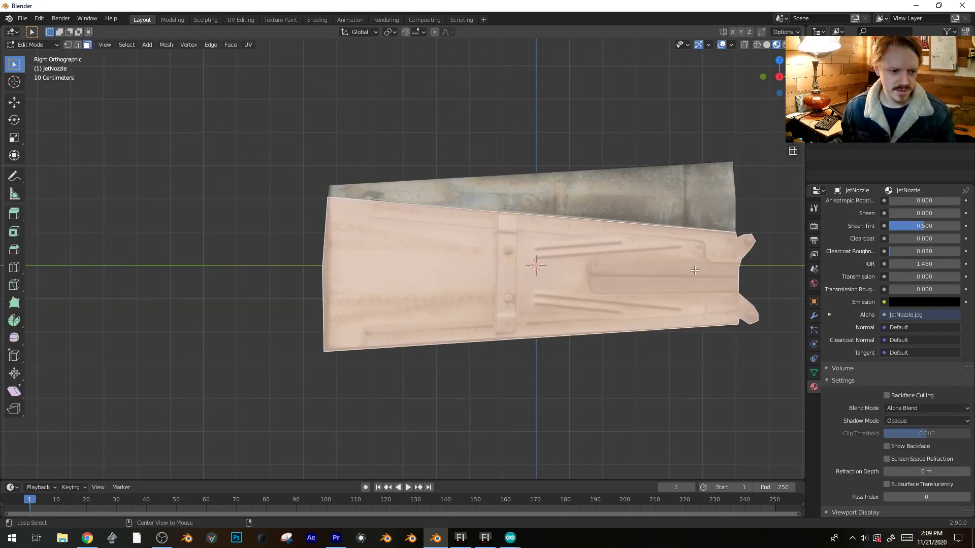
key("k")
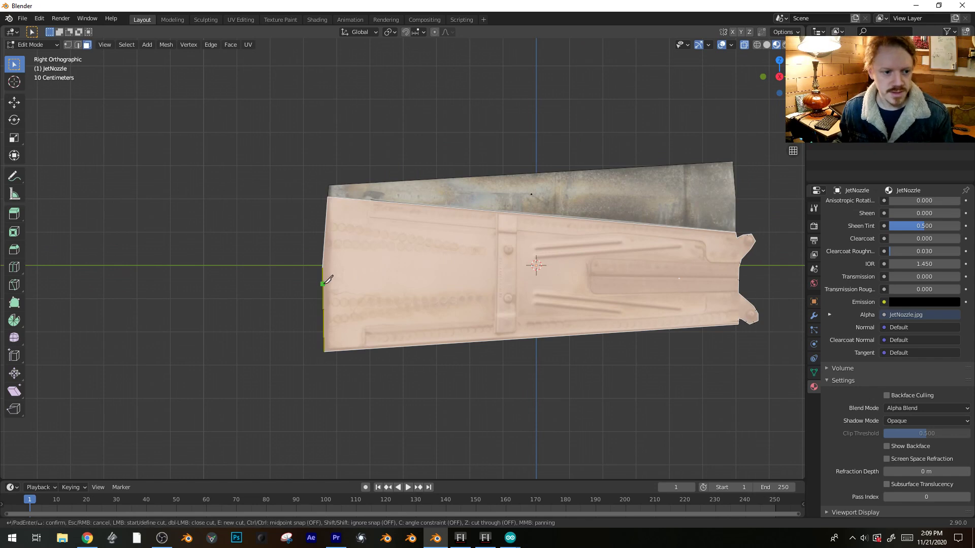
left_click(302, 258)
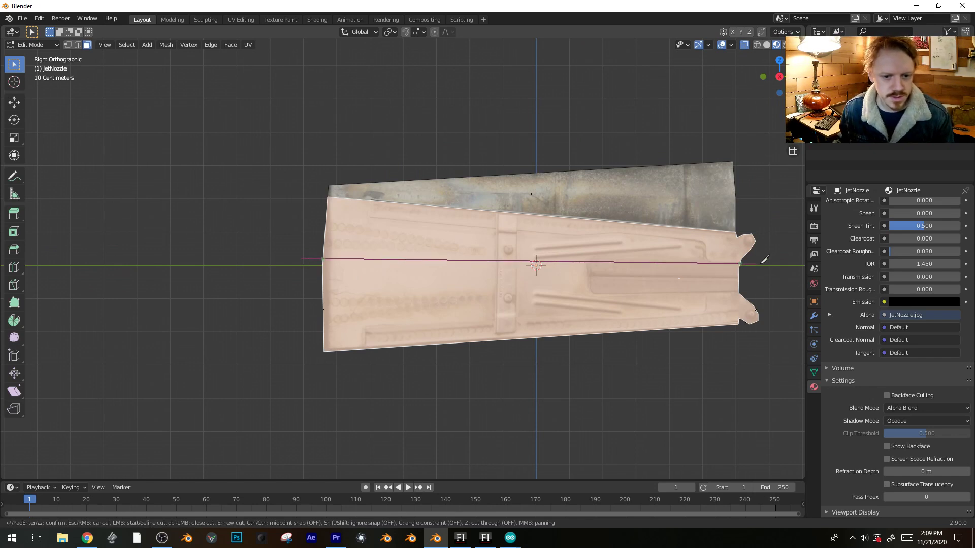
left_click(761, 264)
left_click(761, 282)
left_click(270, 310)
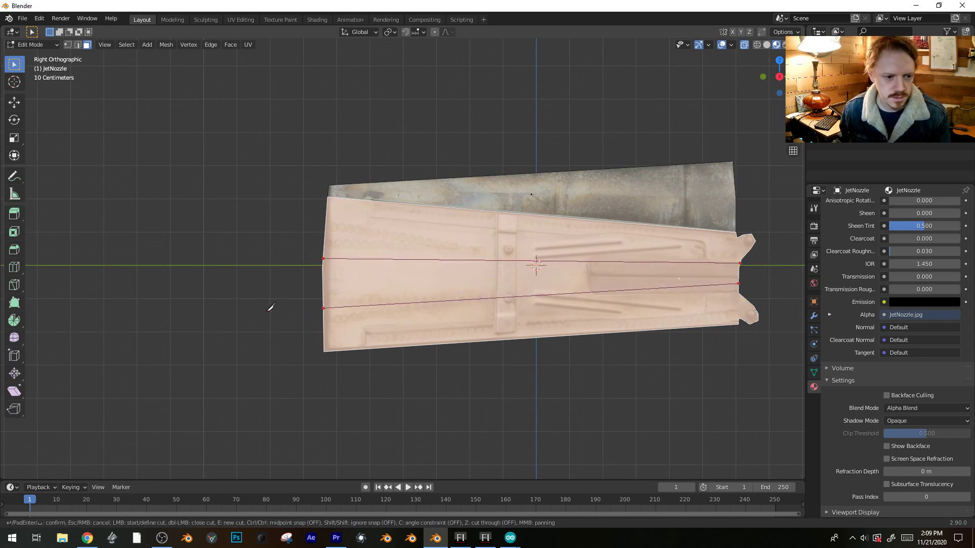
key("Return")
- Select only the flap's middle strip face and move it outward along X to give the panel a bulged profile
key("alt+a")
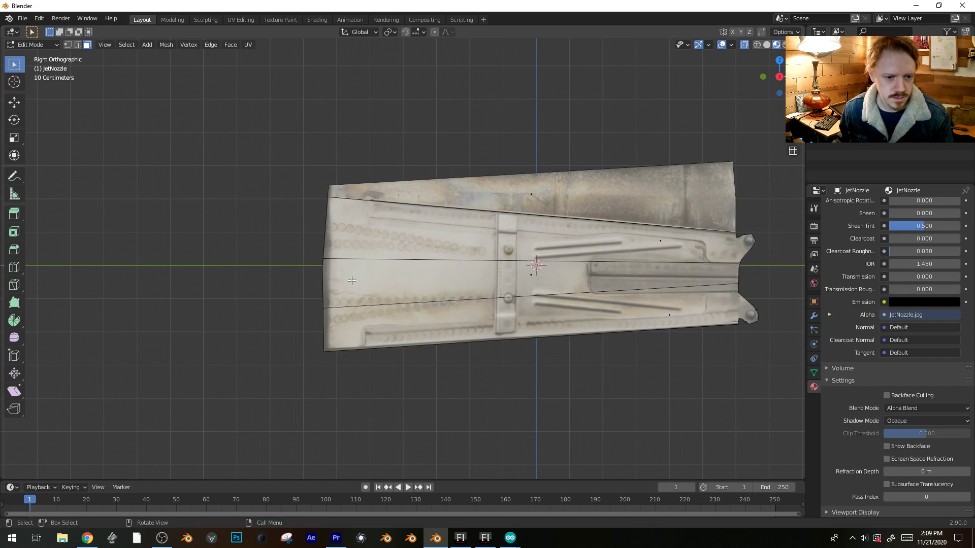
left_click(536, 273, "alt")
middle_click_drag(536, 272, 393, 300)
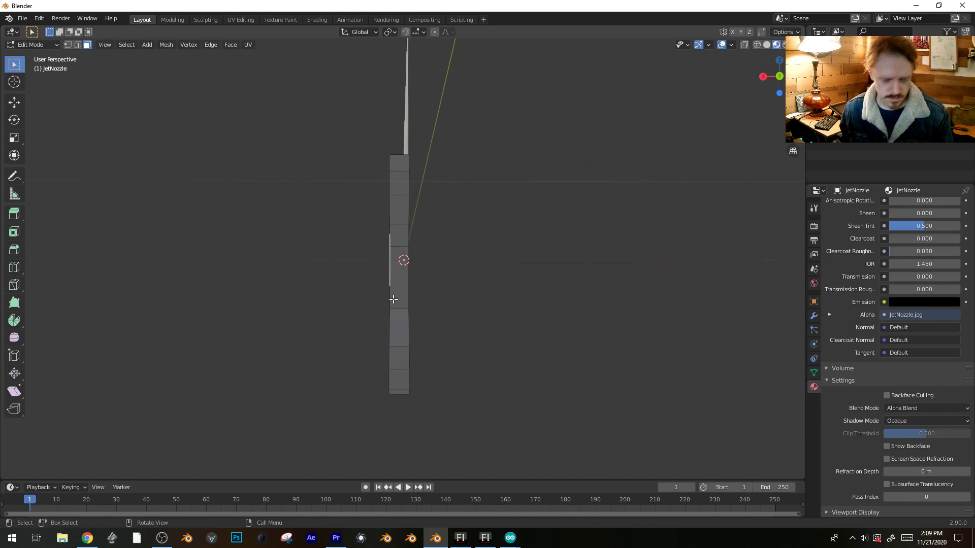
middle_click_drag(467, 323, 455, 341)
key("g")
key("x")
scroll(451, 342, "up", 5)
left_click(437, 348)
- Shift the entire panel mesh sideways in front view, away from the object's origin on the positive X side
key("Tab")
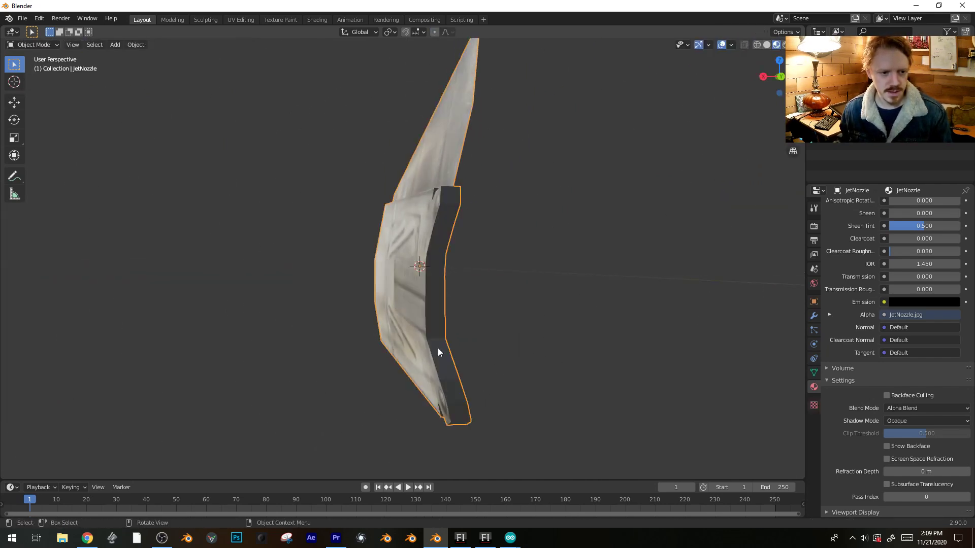
scroll(506, 365, "down", 6)
key("KP_1")
scroll(521, 343, "up", 6)
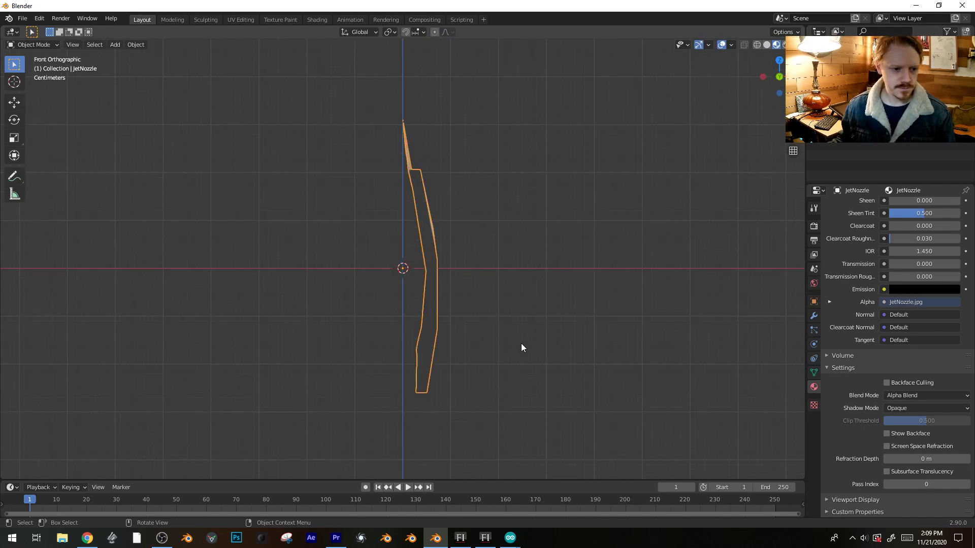
key("Tab")
key("a")
key("g")
left_click(540, 263)
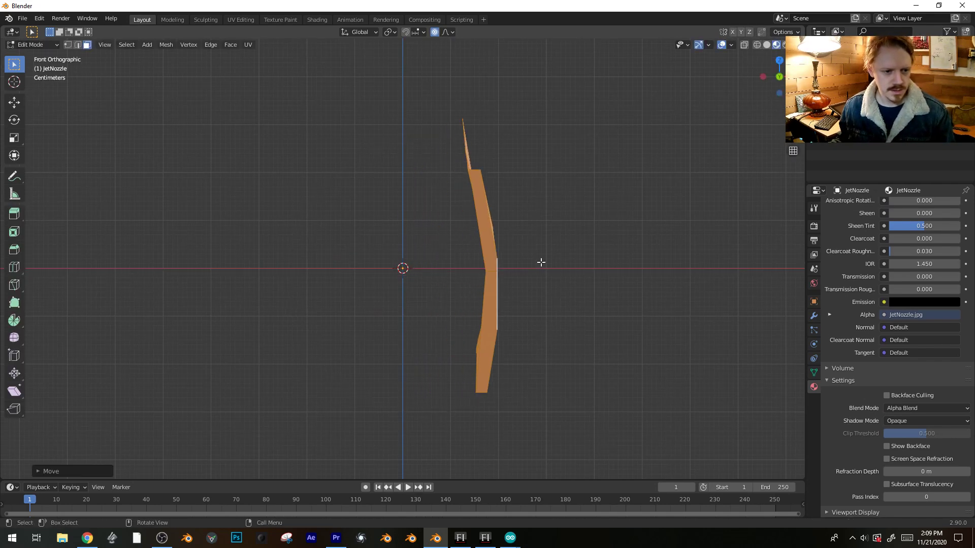
key("Tab")
- Make a linked duplicate of the panel rotated half a turn about the origin
key("alt+d")
key("r")
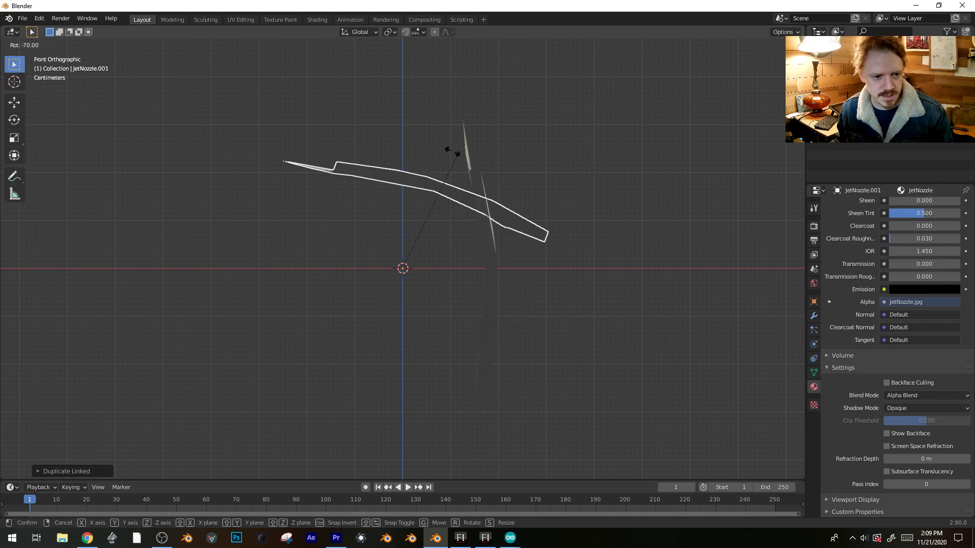
left_click(287, 252)
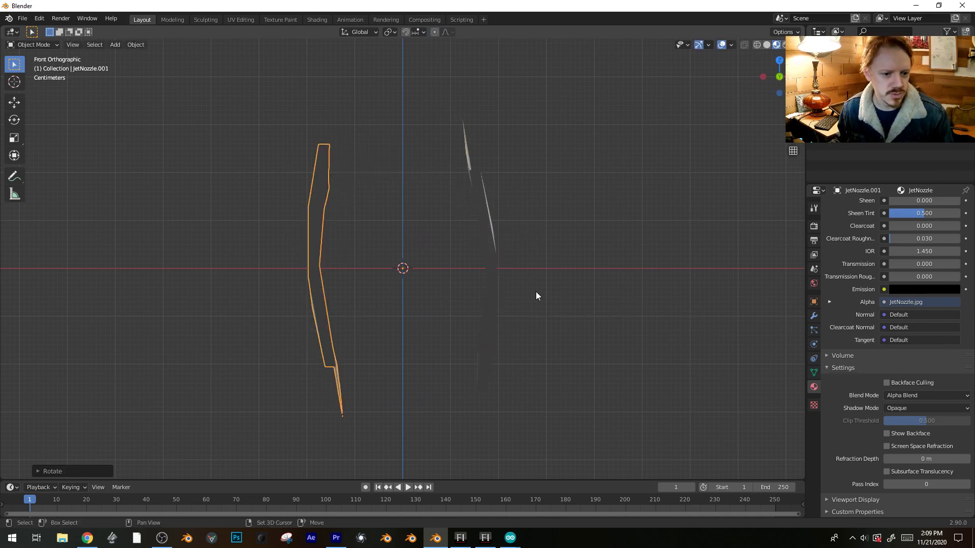
- Make linked duplicates of both opposing panels and rotate them a quarter turn about the origin
left_click(488, 288, "shift")
key("alt+d")
key("r")
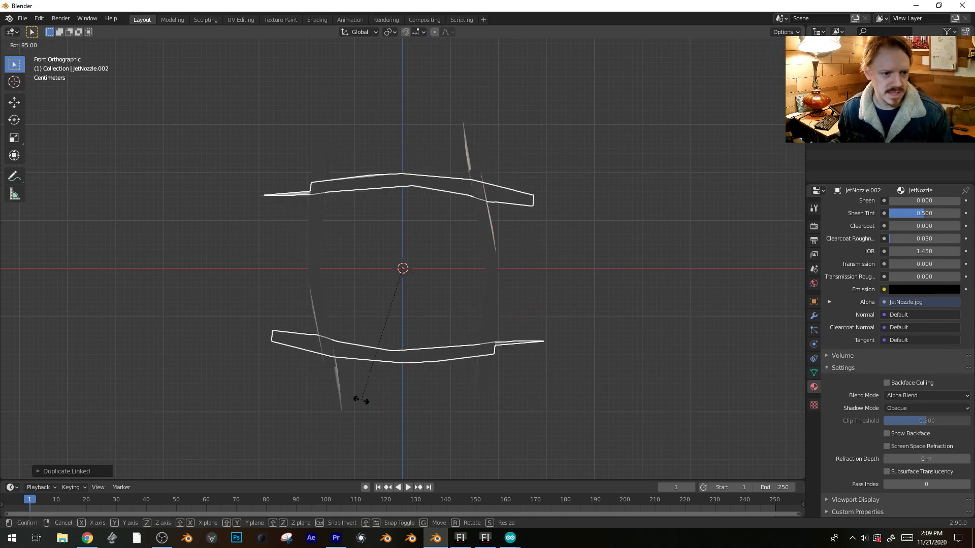
left_click(361, 400)
key("ctrl+z")
key("r")
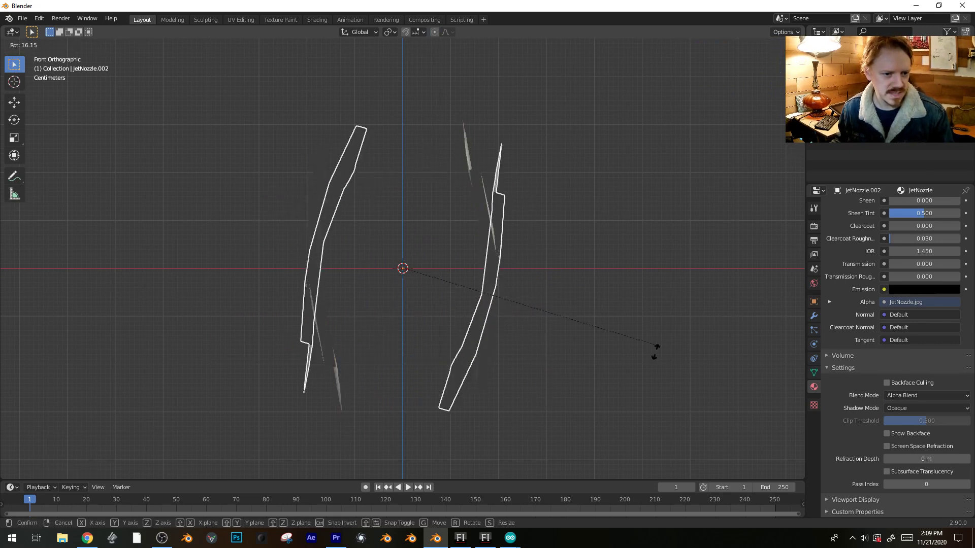
left_click(398, 403)
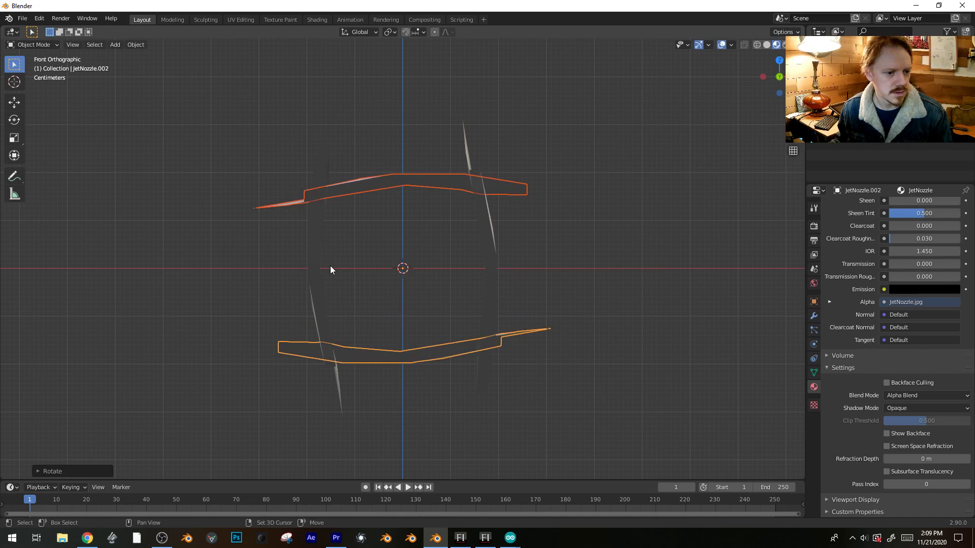
- Make linked duplicates of all four panels and rotate them an eighth of a turn to form a ring of eight
left_click(330, 266, "shift")
left_click(492, 246, "shift")
key("alt+d")
key("r")
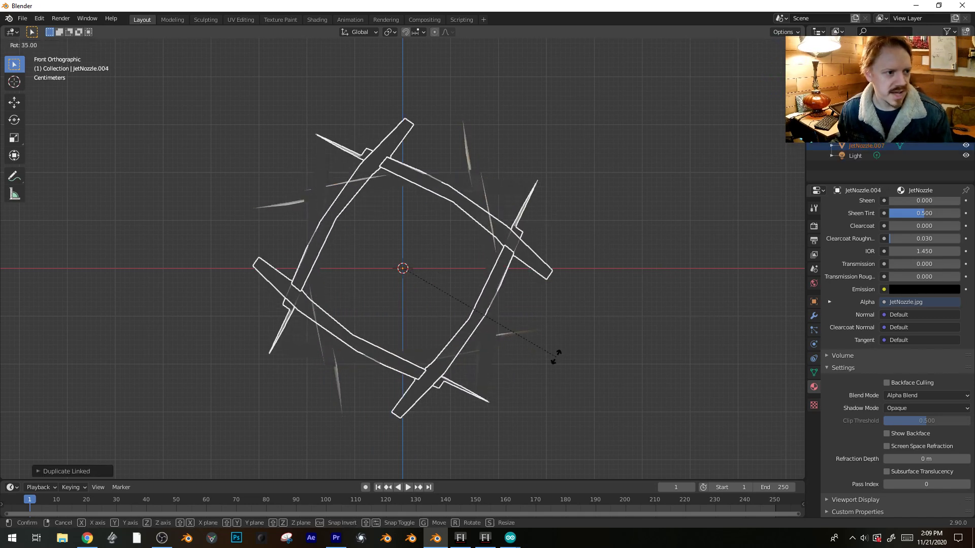
left_click(539, 372)
- Move the shared mesh of one panel about 0.40 m along Z in edit mode so the ring fits together
middle_click_drag(539, 372, 445, 290)
left_click(383, 239)
left_click(389, 247)
left_click(389, 247)
key("Tab")
key("g")
key("z")
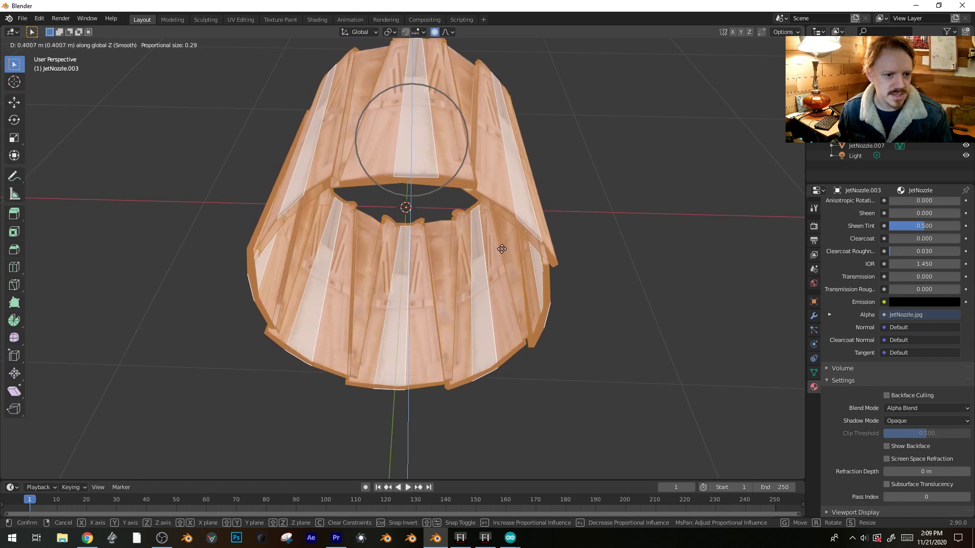
left_click(502, 250)
- Rotate the shared panel mesh slightly in front view and scale it to about 0.97 to align neighbouring panels
middle_click_drag(503, 250, 499, 242)
key("KP_1")
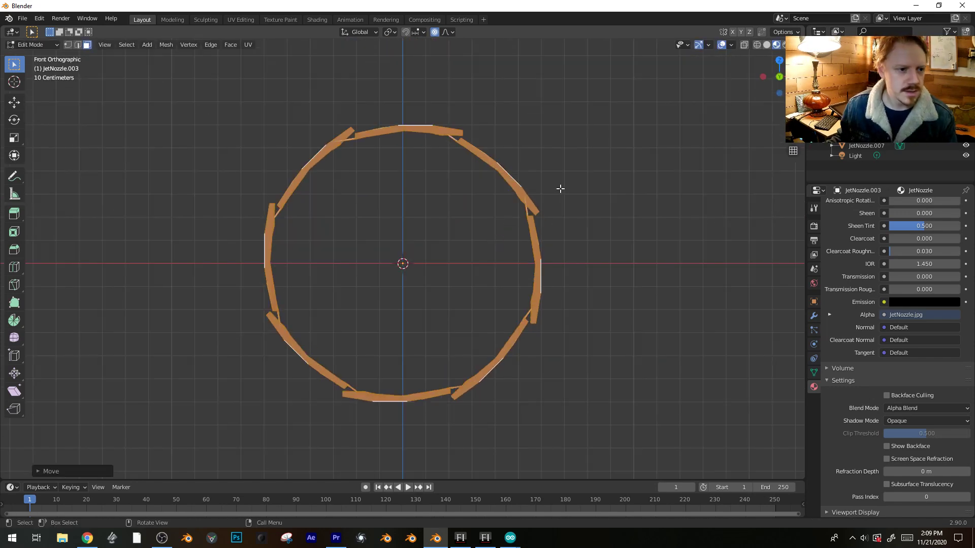
key("r")
left_click(554, 196)
key("s")
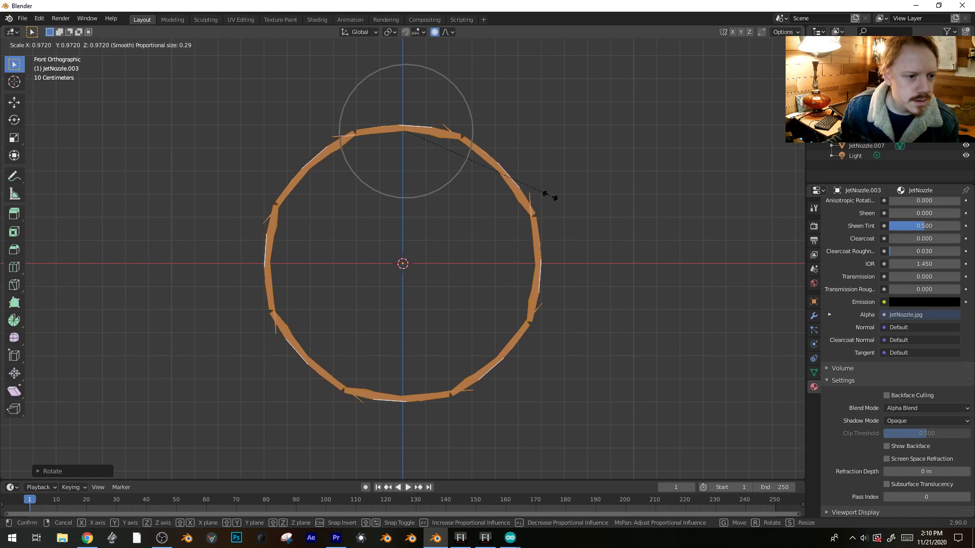
left_click(550, 195)
- Select the end corner vertex of the metal strip and lower it about 0.07 m along Z with proportional editing
middle_click_drag(550, 196, 400, 320)
key("1")
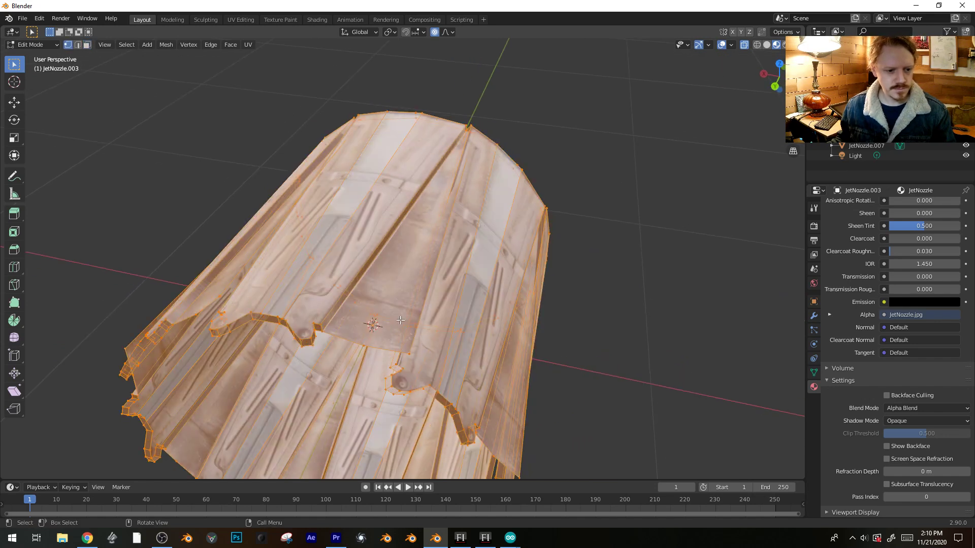
left_click(397, 350)
key("g")
key("z")
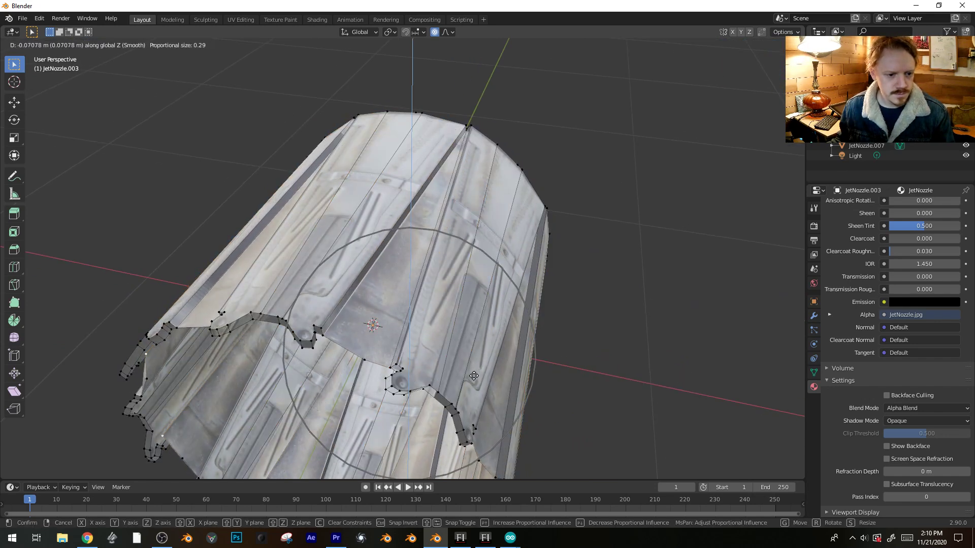
left_click(474, 376)
- Select all eight nozzle panels, make their instances real and join them into a single object
middle_click_drag(474, 376, 399, 256)
middle_click_drag(514, 282, 401, 258)
scroll(477, 270, "down", 3)
key("Tab")
left_click(446, 258)
key("b")
left_click_drag(313, 210, 608, 402)
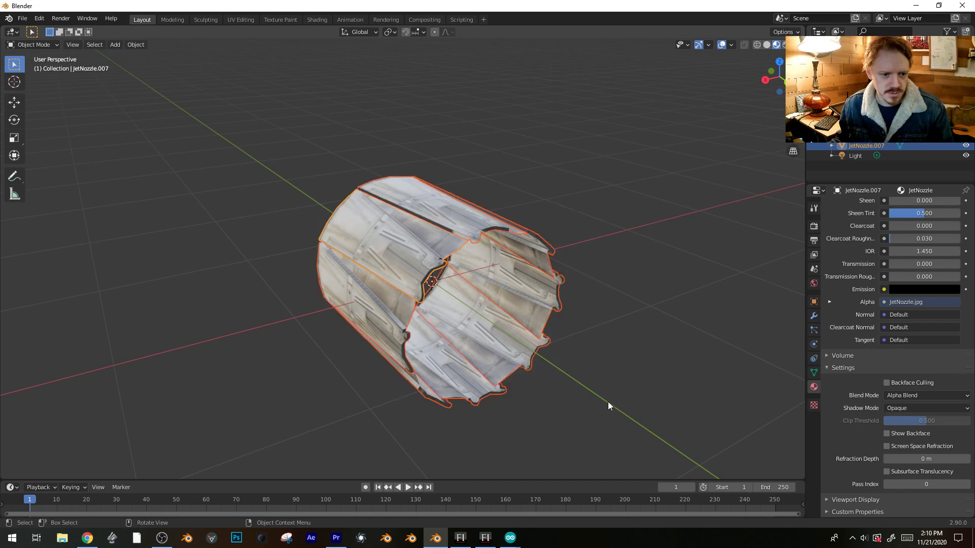
middle_click_drag(608, 401, 535, 347)
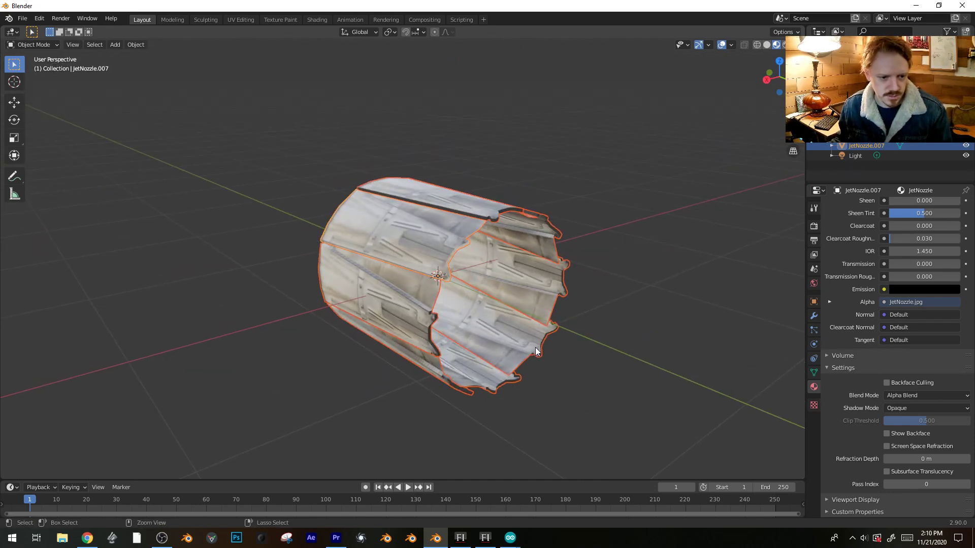
key("ctrl+a")
left_click(535, 348)
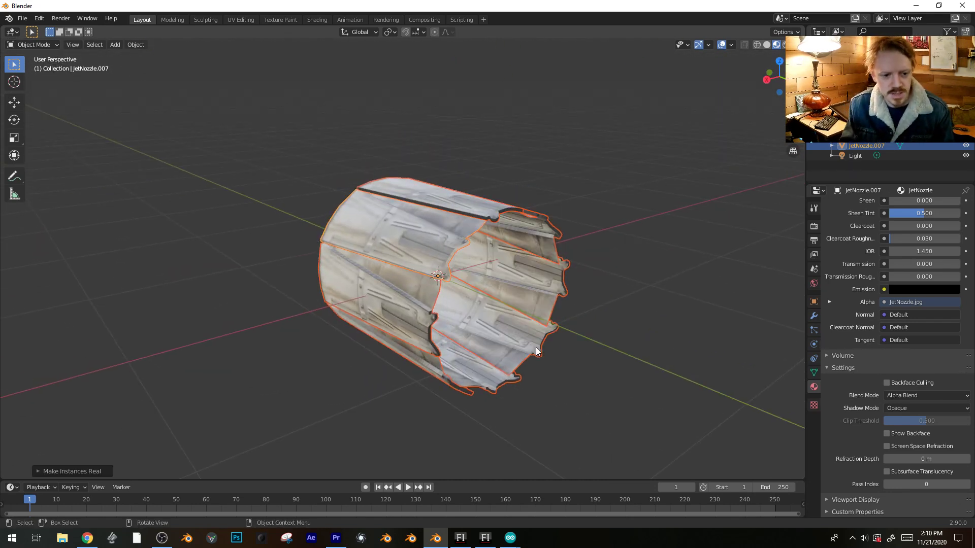
key("ctrl+j")
key("Tab")
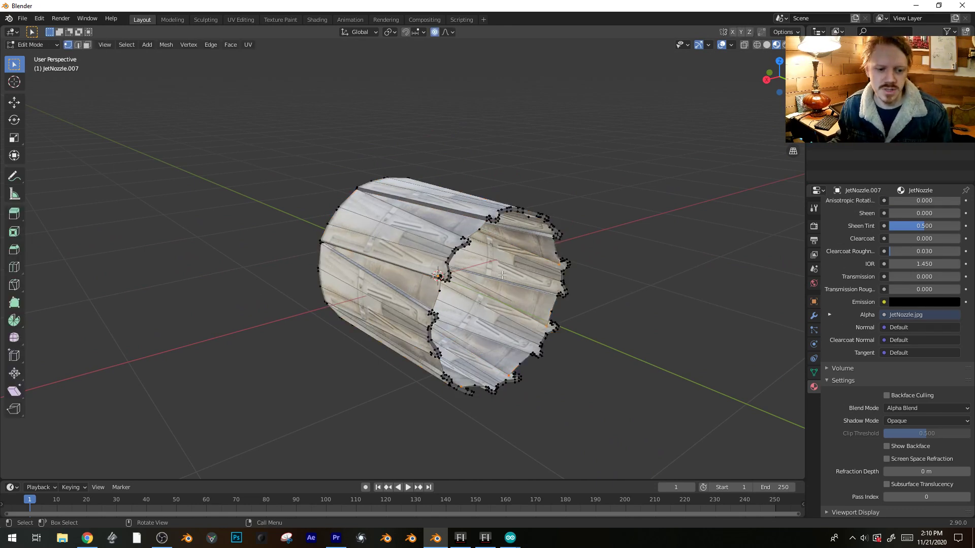
key("Tab")
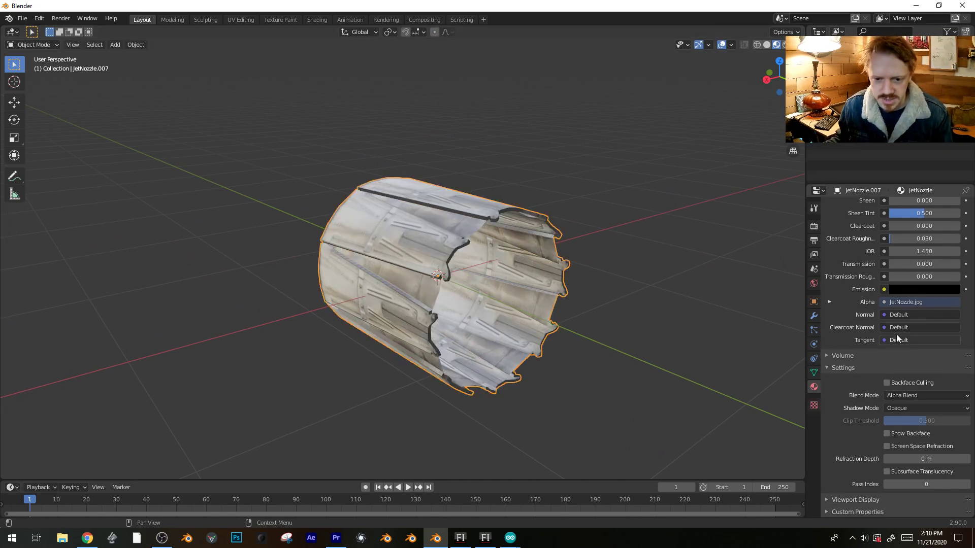
- Set the JetNozzle material's Roughness to 1.000 and its Specular to 0
scroll(896, 336, "up", 5)
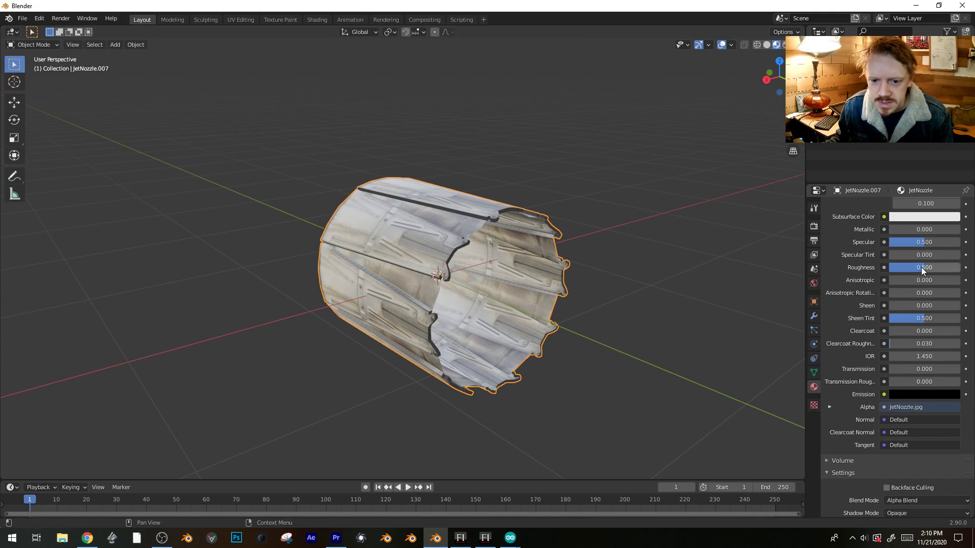
mouse_move(921, 268)
left_mouse_down()
mouse_move(959, 268)
mouse_move(889, 244)
left_mouse_up()
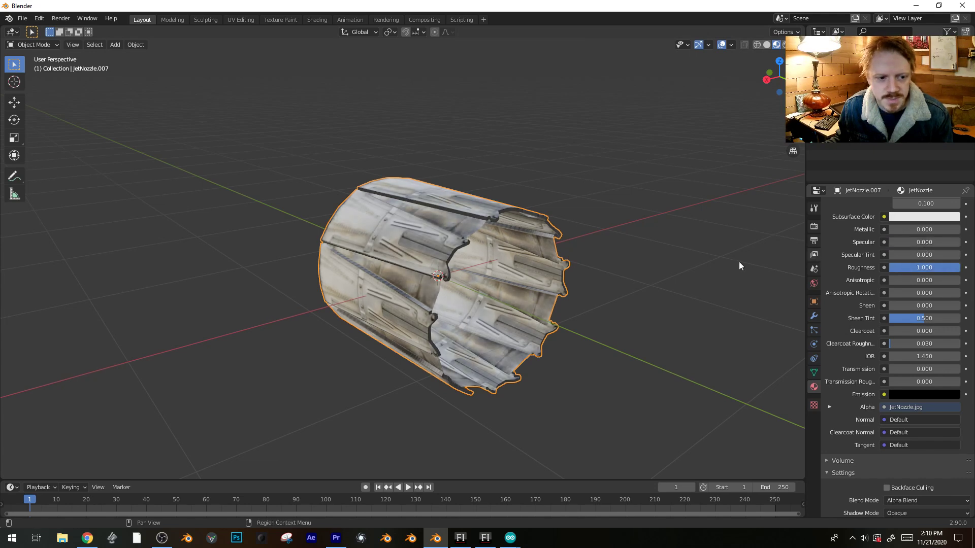
middle_click_drag(738, 261, 714, 350)
- Add a Basis shape key and a second shape key named Dialation to the joined nozzle, and enter edit mode on it
key("KP_1")
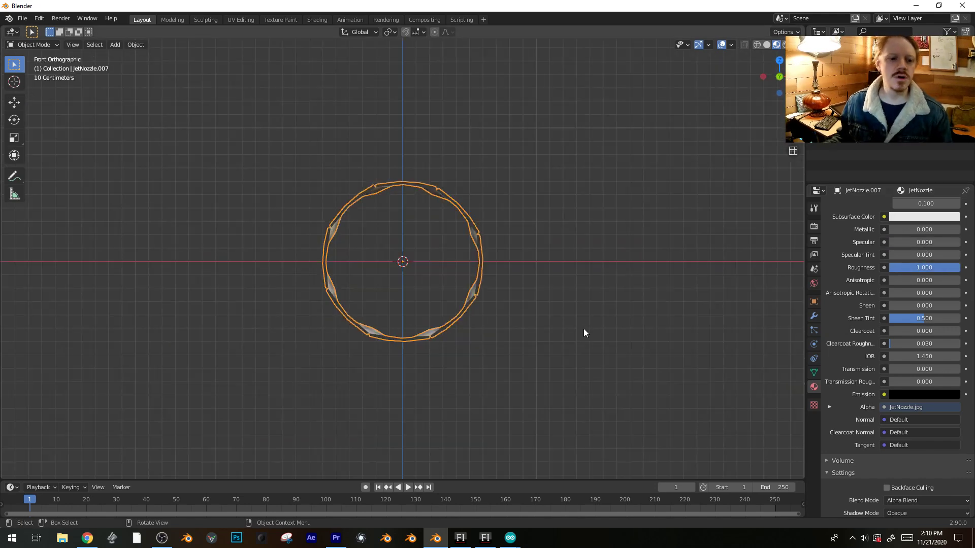
key("KP_3")
middle_click_drag(534, 280, 587, 285, "shift")
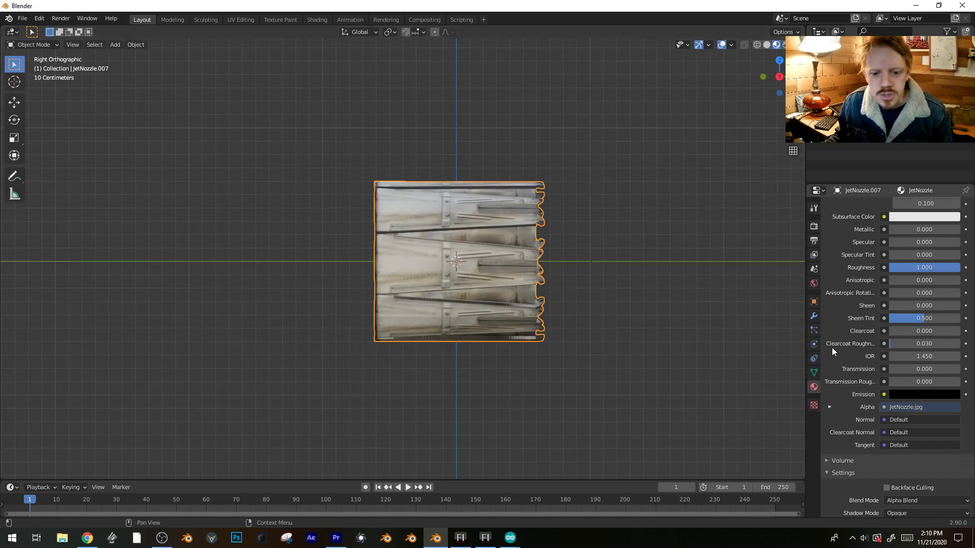
left_click(814, 372)
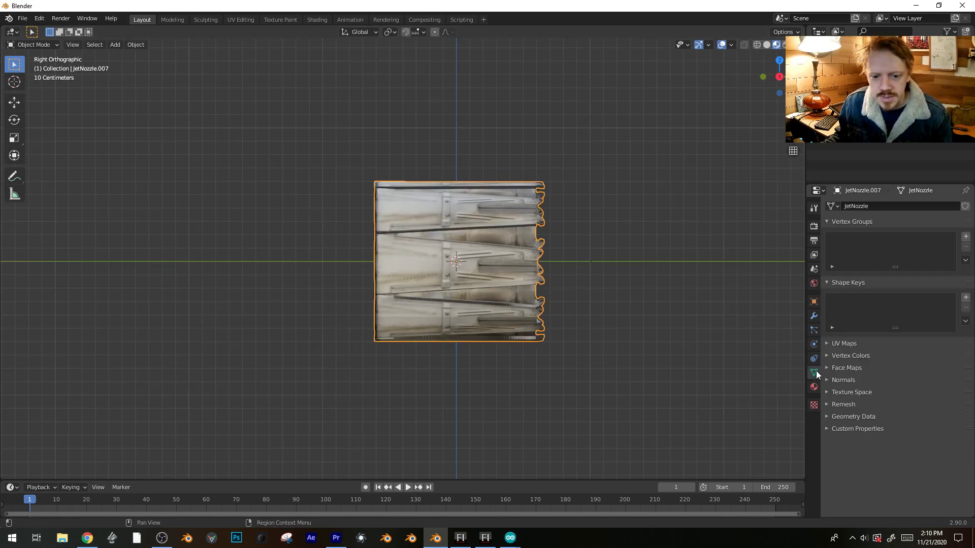
left_click(966, 298)
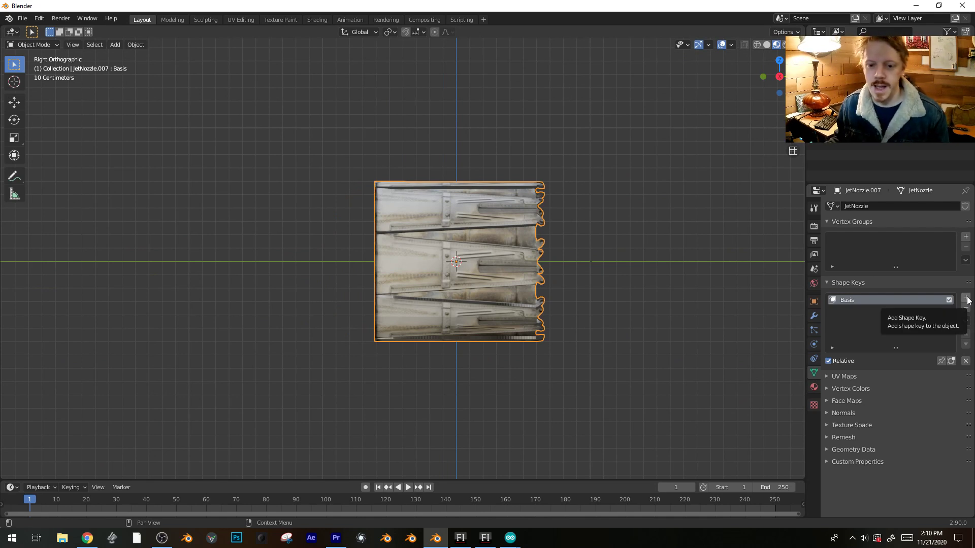
left_click(966, 299)
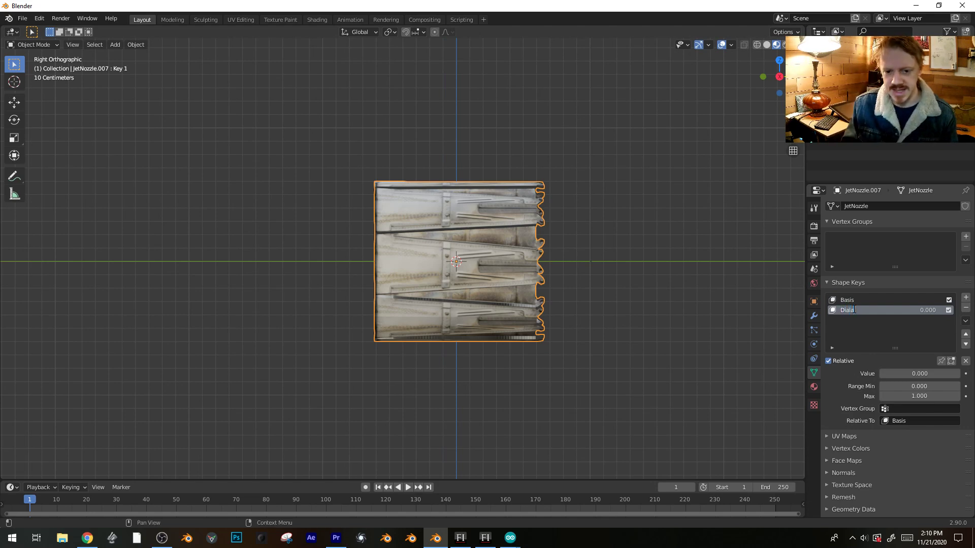
key("Return")
key("Tab")
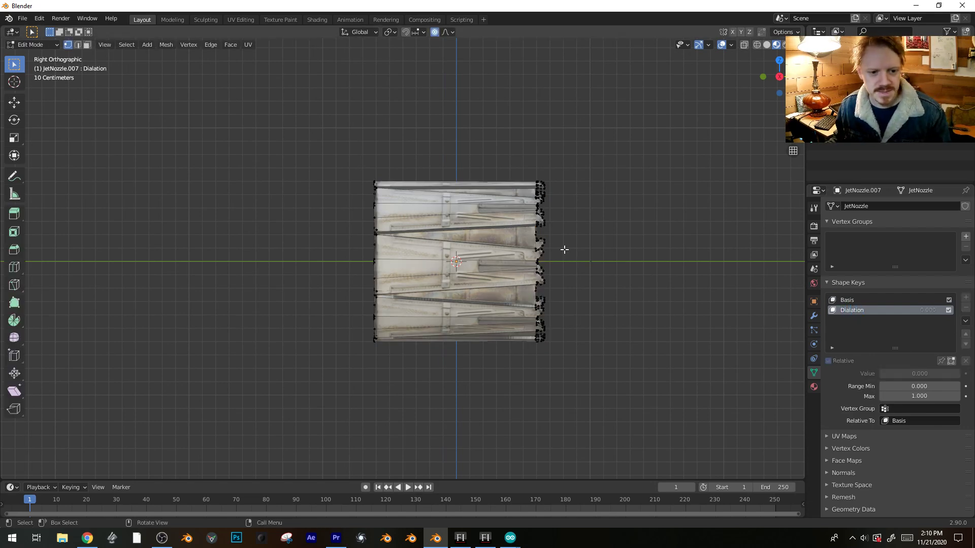
- Select all vertices around the nozzle's jagged end, including those on the far side
key("alt+z")
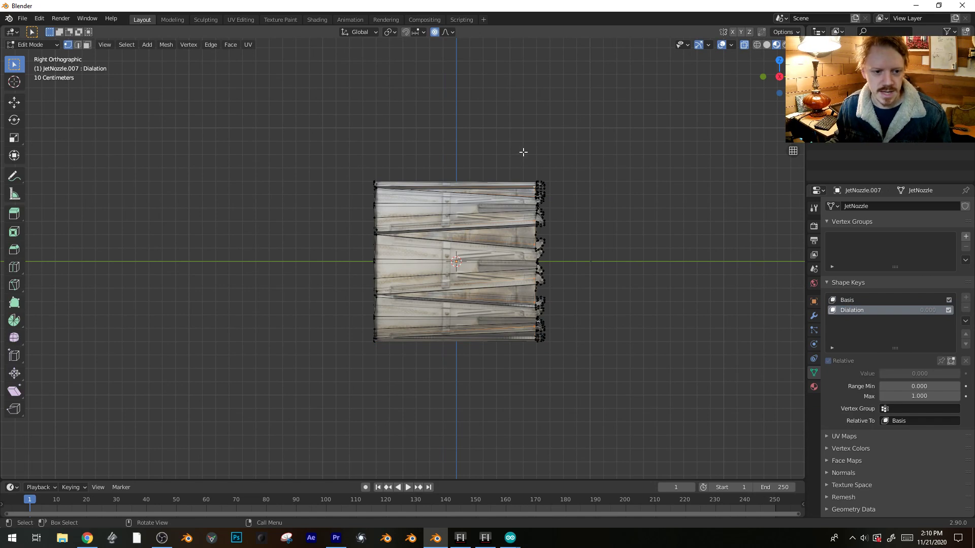
left_click_drag(523, 152, 642, 366)
middle_click_drag(637, 320, 563, 379)
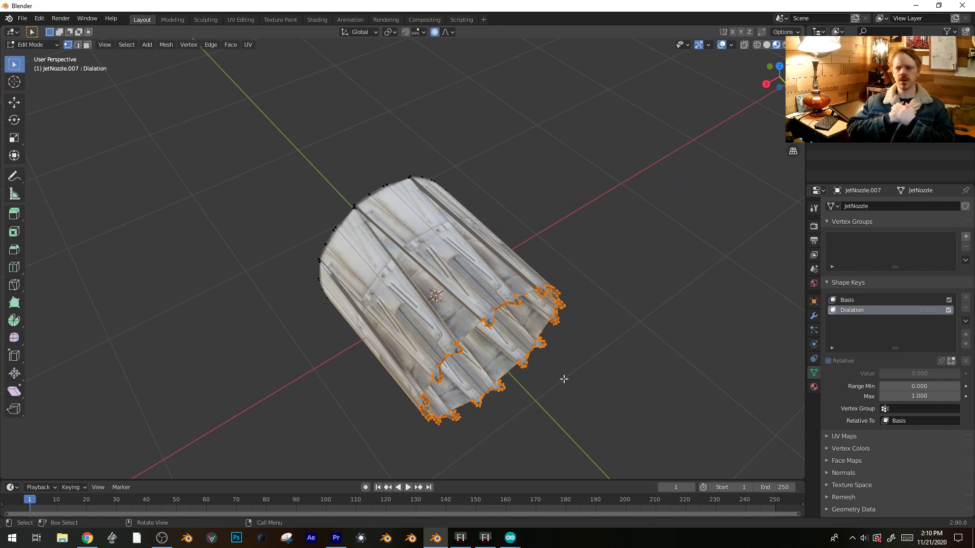
key("s")
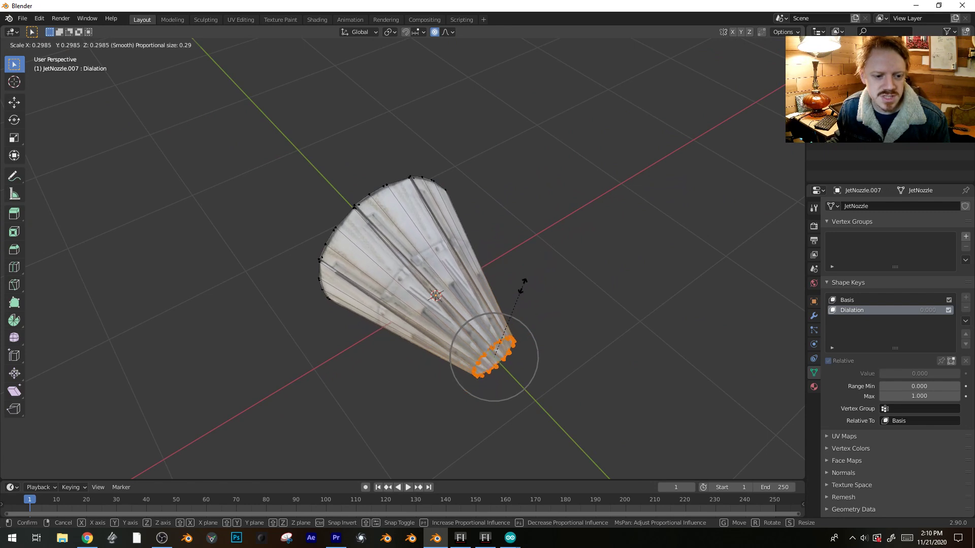
right_click(502, 318)
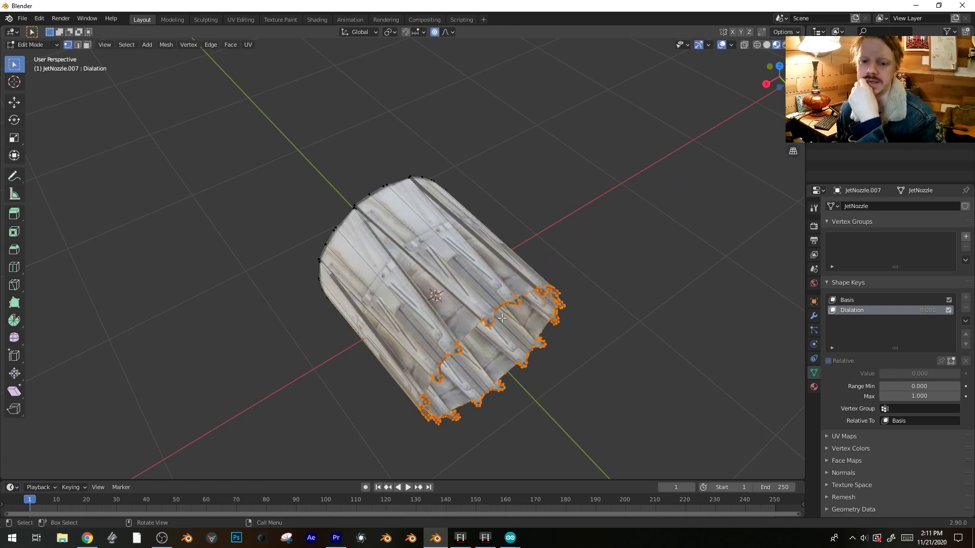
key("s")
right_click(727, 213)
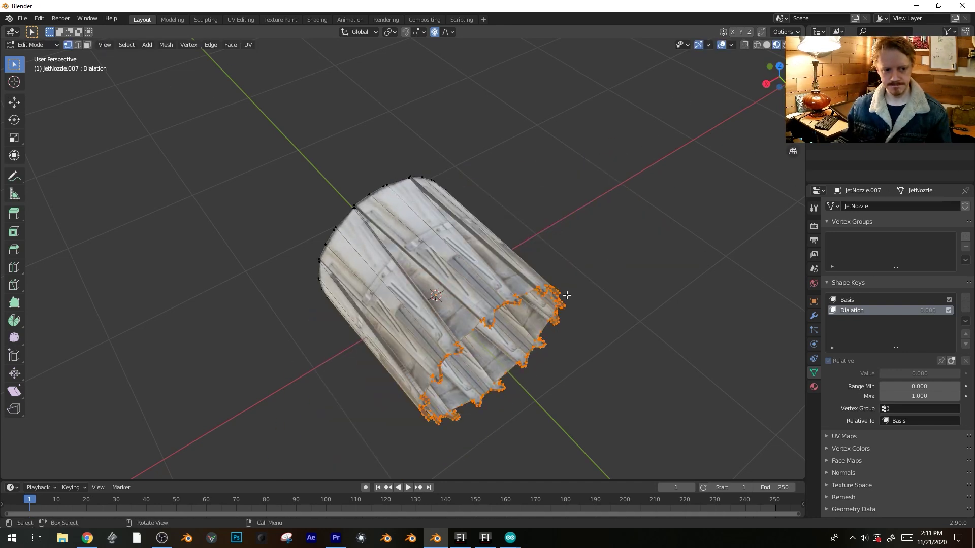
- Scale the nozzle's jagged end vertices inward in the Dialation shape key with proportional editing
middle_click_drag(574, 314, 715, 131, "shift")
scroll(632, 279, "up", 2)
scroll(631, 279, "up", 1)
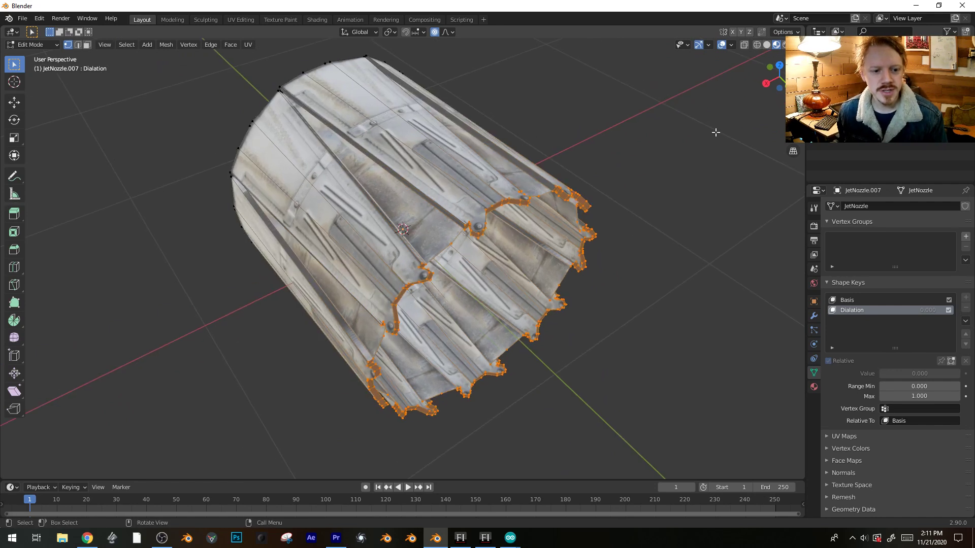
key("s")
left_click(637, 184)
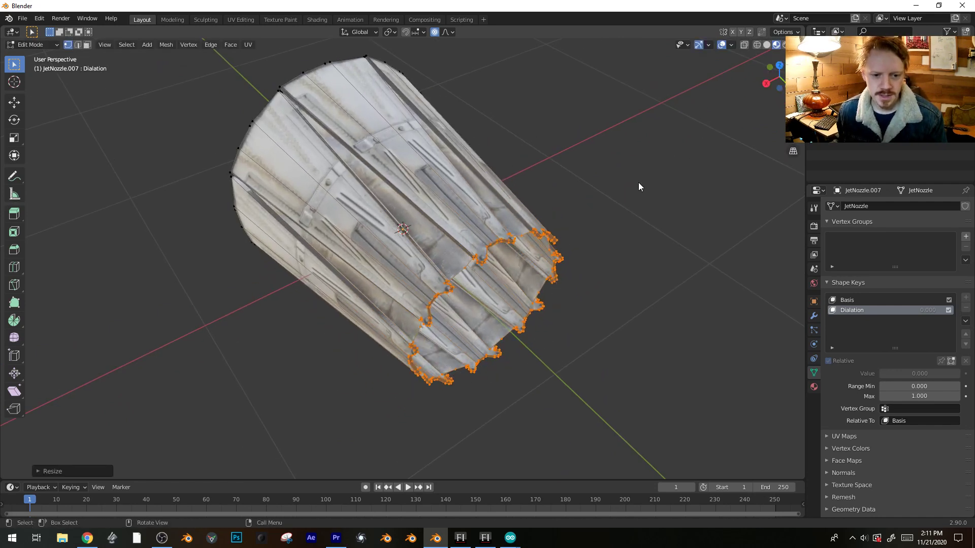
- Set the Dialation shape key's Range Min to -1 in object mode and test its Value
key("Tab")
left_click(919, 387)
type("-1")
key("Return")
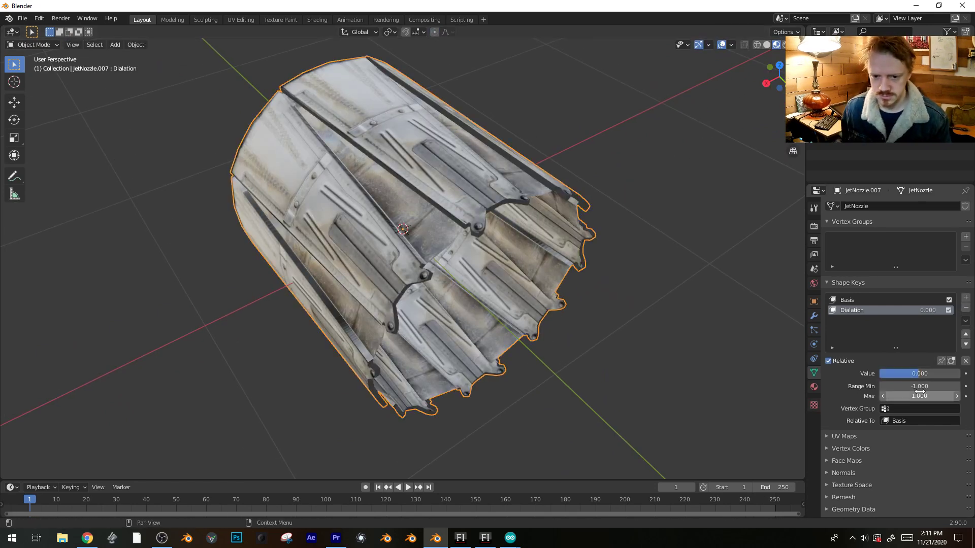
mouse_move(929, 374)
left_mouse_down()
mouse_move(900, 374)
mouse_move(937, 374)
left_mouse_up()
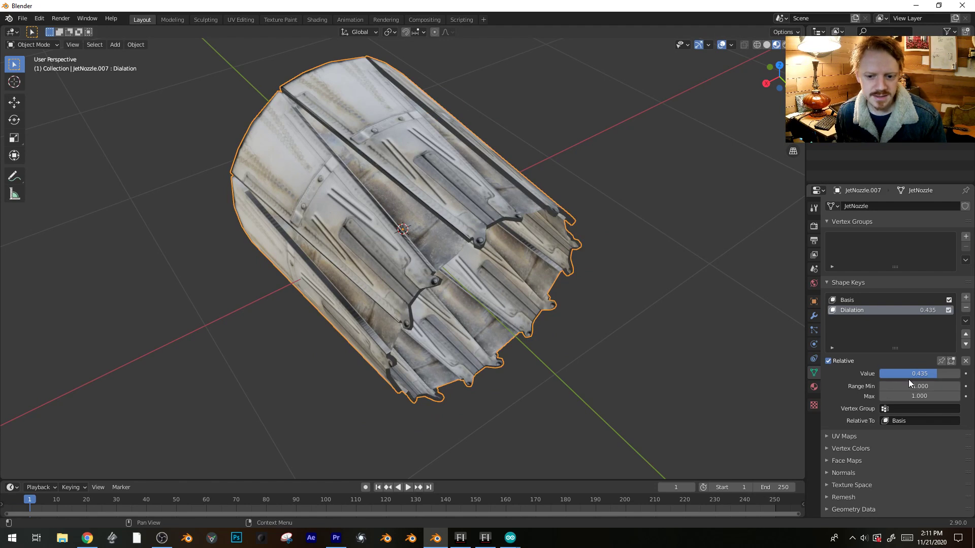
left_click_drag(945, 374, 919, 373)
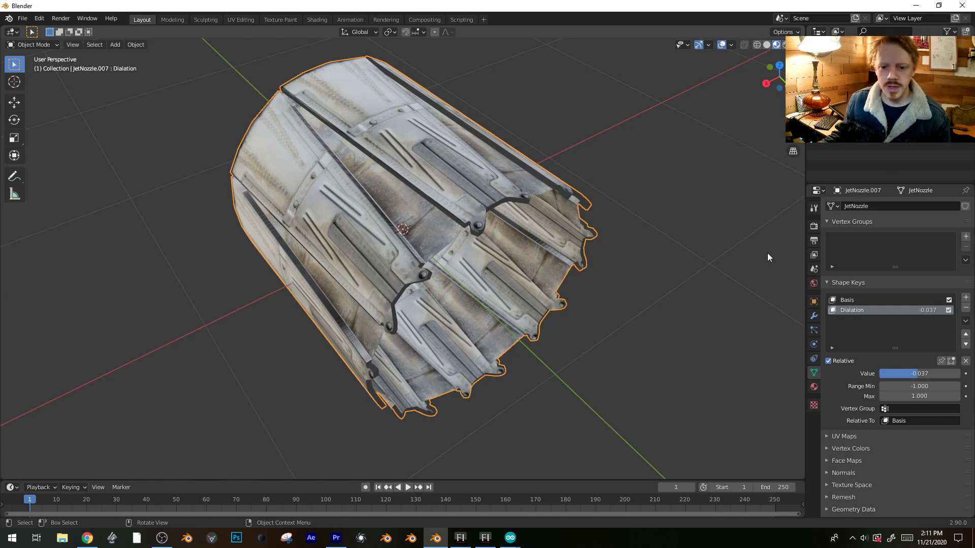
- Remove both shape keys from the joined nozzle and enter edit mode on it
left_click(966, 307)
left_click(965, 307)
key("Tab")
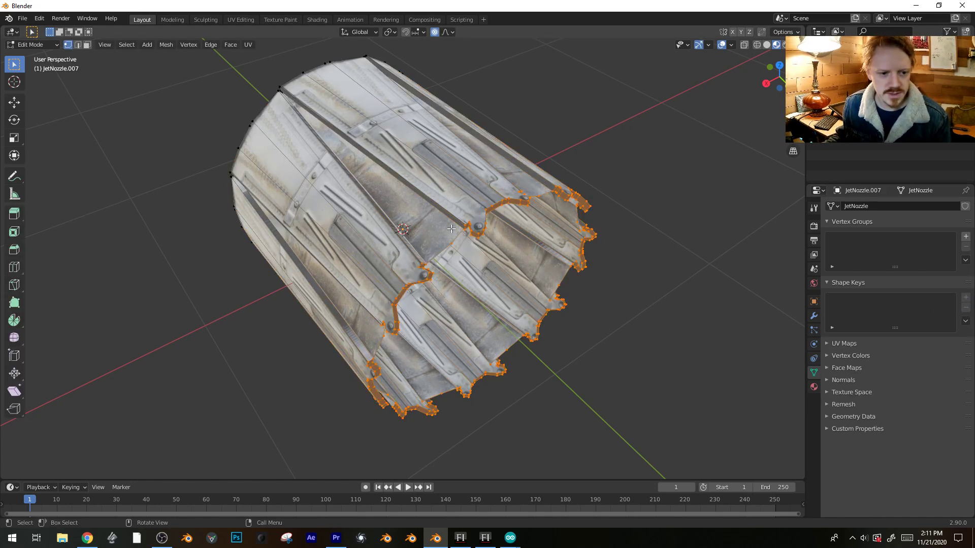
- Select one panel's linked geometry together with its filler face and delete the vertices of all other panels
left_click(451, 229)
key("ctrl+l")
left_click(487, 230)
key("ctrl+l")
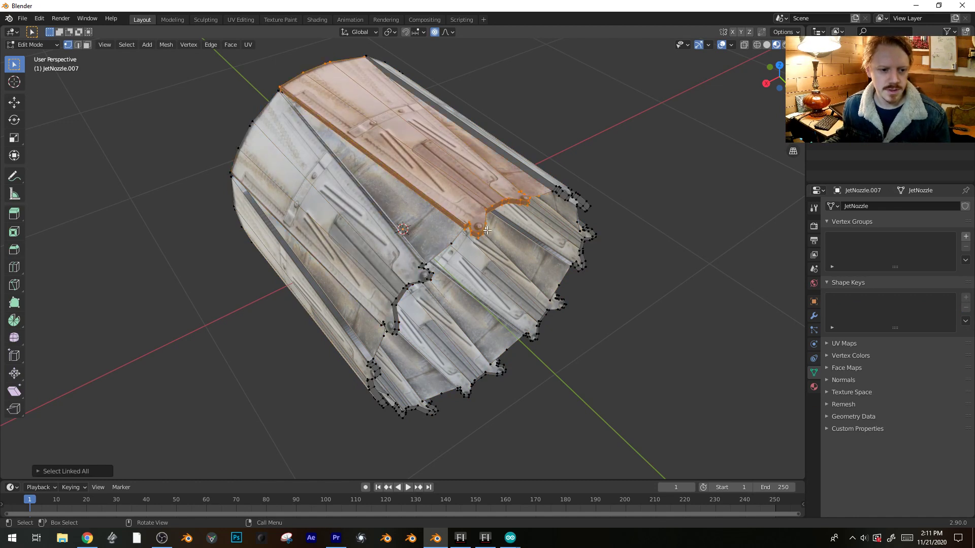
key("ctrl+i")
key("x")
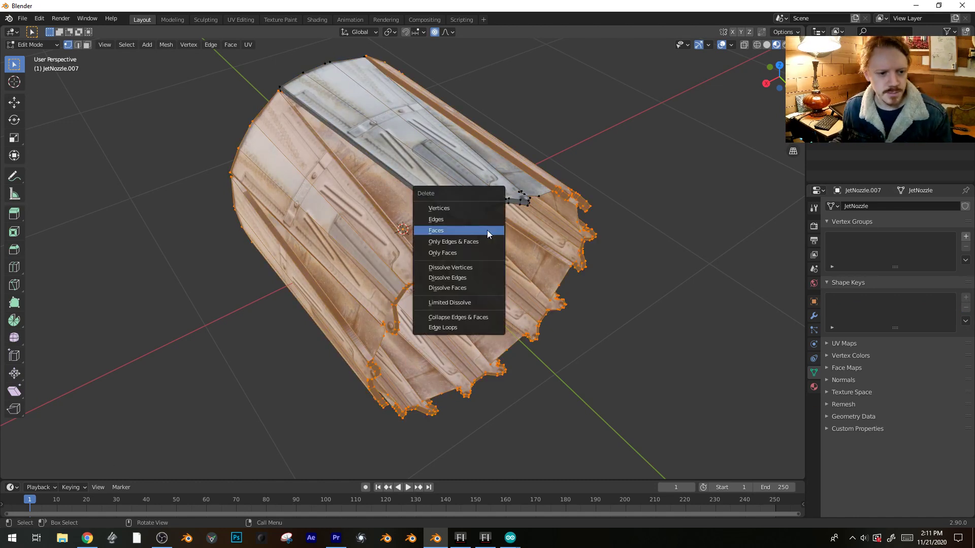
left_click(487, 230)
key("ctrl+z")
key("x")
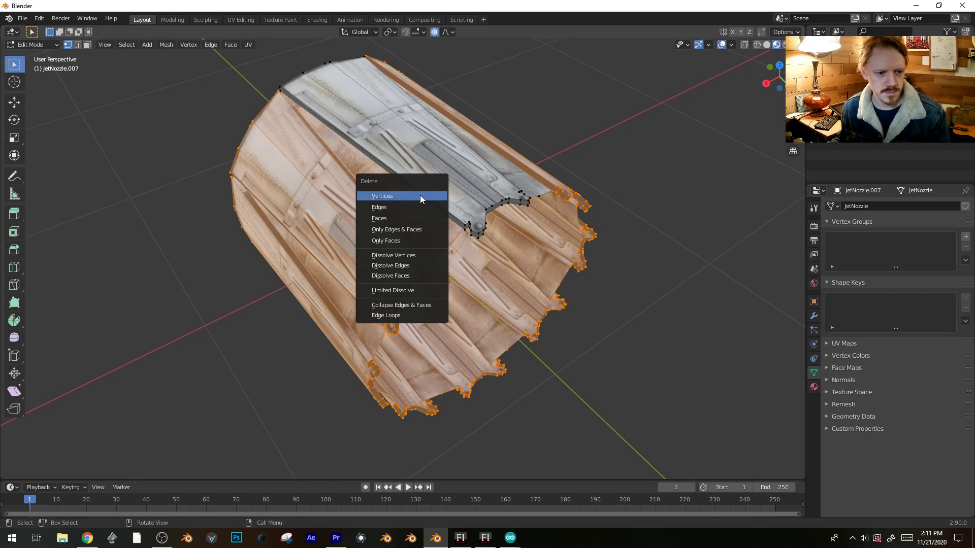
left_click(420, 197)
- Try duplicating the filler face beside the panel along Z, and delete the copy
middle_click_drag(420, 197, 476, 178)
key("3")
key("shift+d")
key("z")
left_click(457, 125)
key("ctrl+z")
key("x")
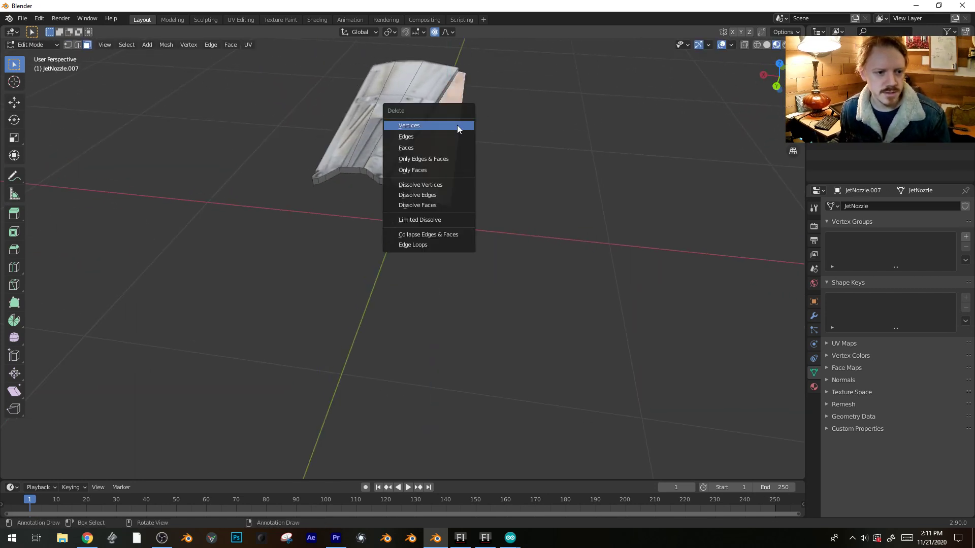
left_click(443, 147)
- Select the filler face beside the panel and shift it slightly along Z
left_click(447, 149)
key("g")
key("z")
right_click(494, 170)
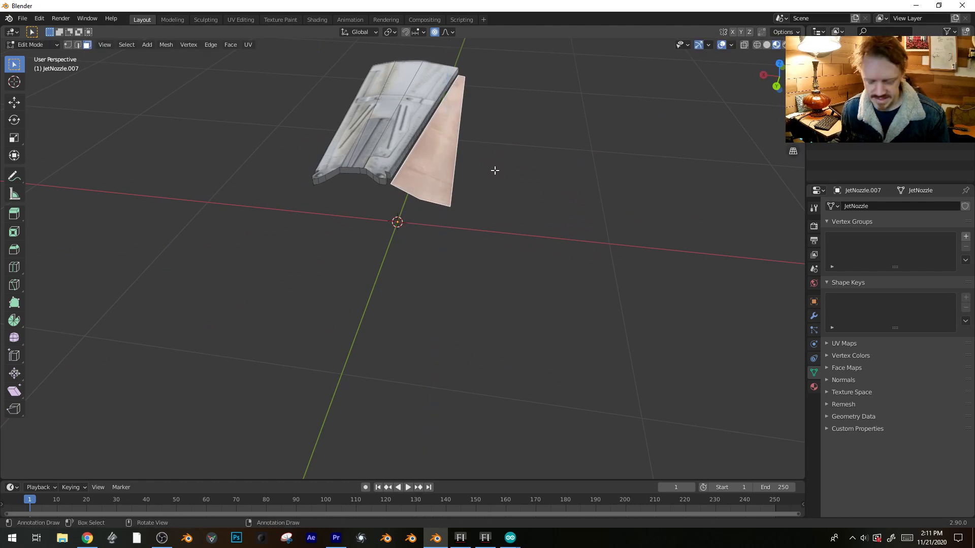
key("g")
key("z")
left_click(503, 165)
- Widen the filler face along X, nudge it along X and return to object mode
key("s")
key("x")
right_click(502, 165)
middle_click_drag(502, 166, 509, 185)
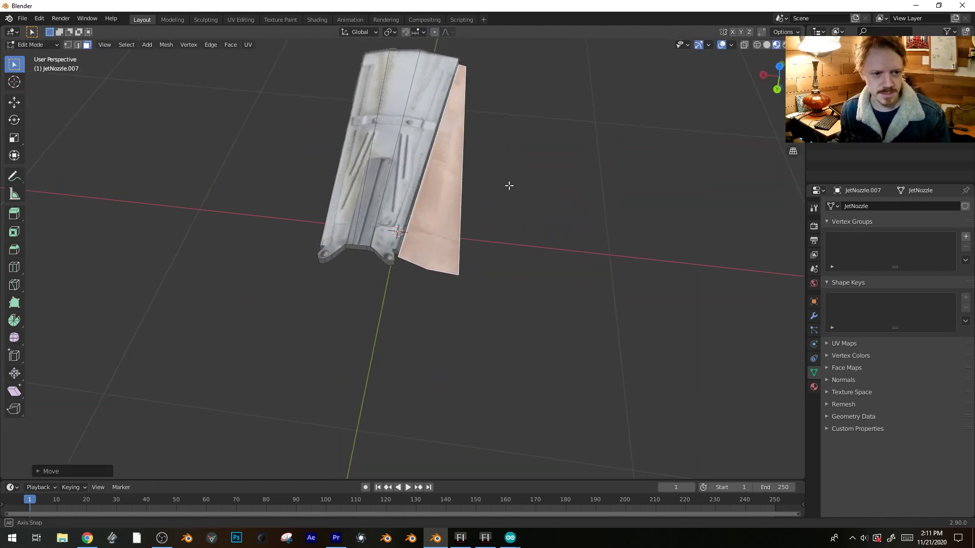
key("s")
key("x")
left_click(522, 184)
key("g")
key("x")
left_click(521, 184)
key("Tab")
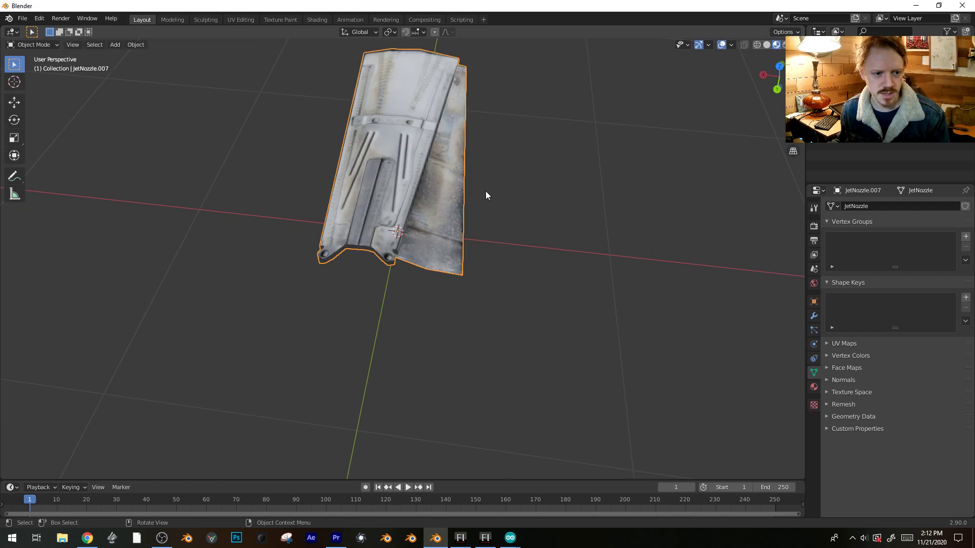
- Make a linked duplicate of the panel in back view, rotated to the opposite side of the ring
key("ctrl+KP_1")
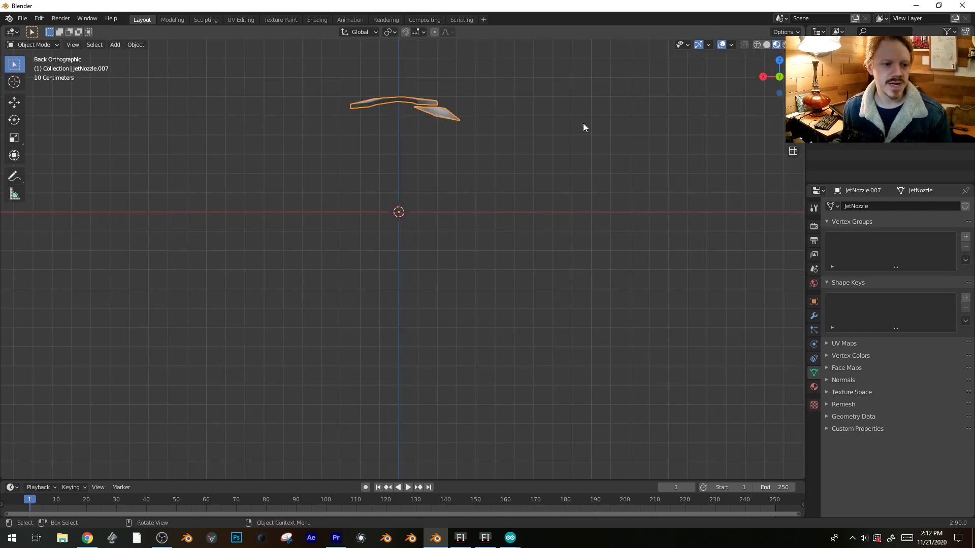
key("Tab")
left_click(439, 116)
key("Tab")
key("alt+d")
key("r")
left_click(317, 330)
- Make rotated linked duplicates of the panels to fill the sides and the gaps, completing the ring of eight
left_click(426, 115, "shift")
key("alt+d")
key("r")
left_click(510, 246)
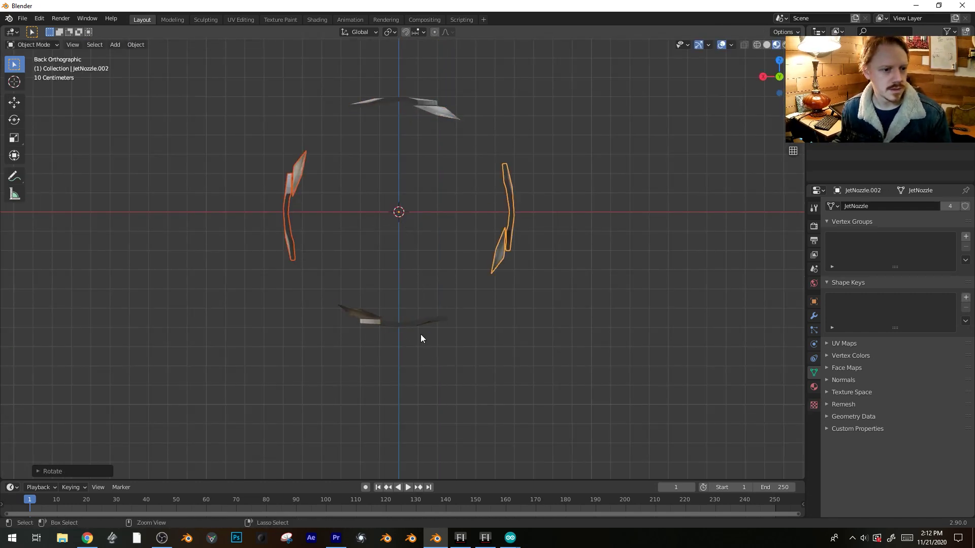
left_click(420, 327, "shift")
key("alt+d")
key("r")
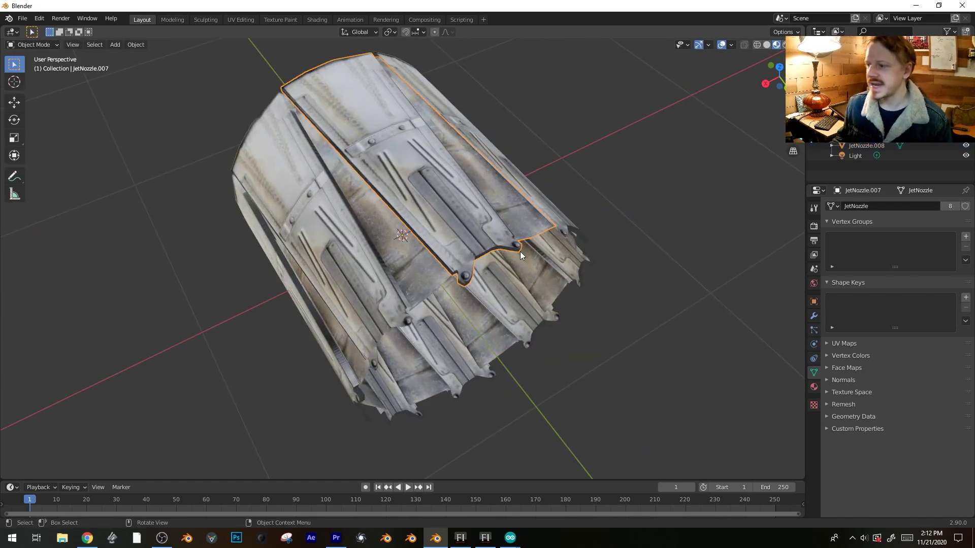
key("Tab")
middle_click_drag(482, 244, 510, 217)
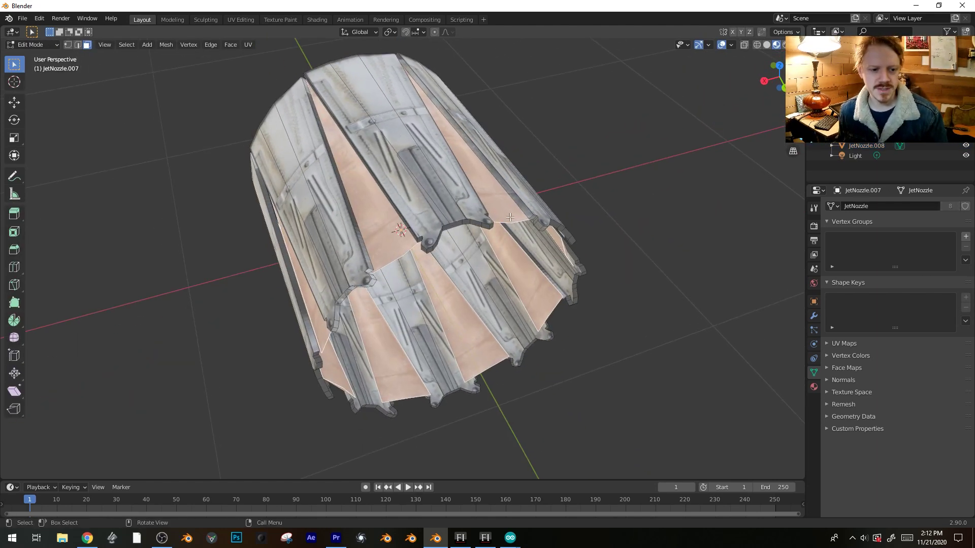
key("Tab")
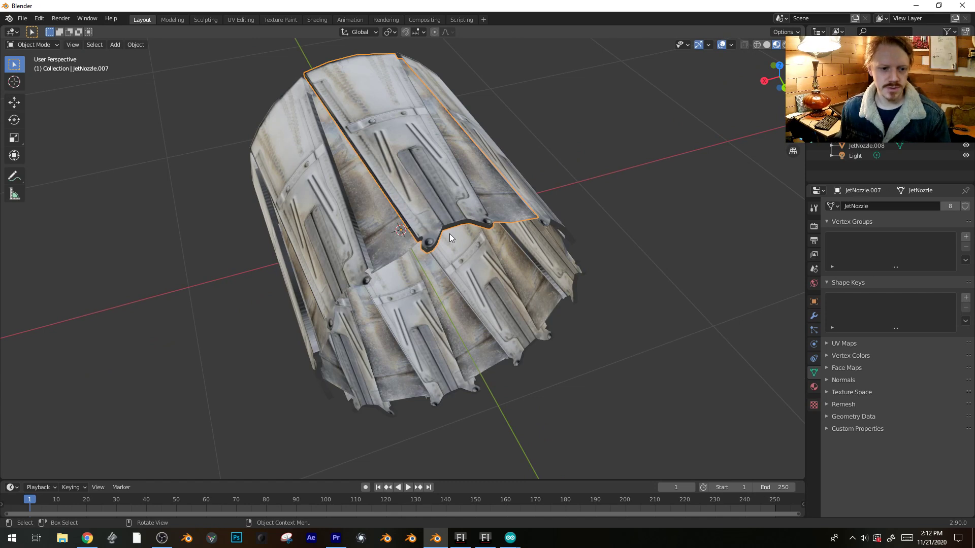
key("KP_7")
key("Tab")
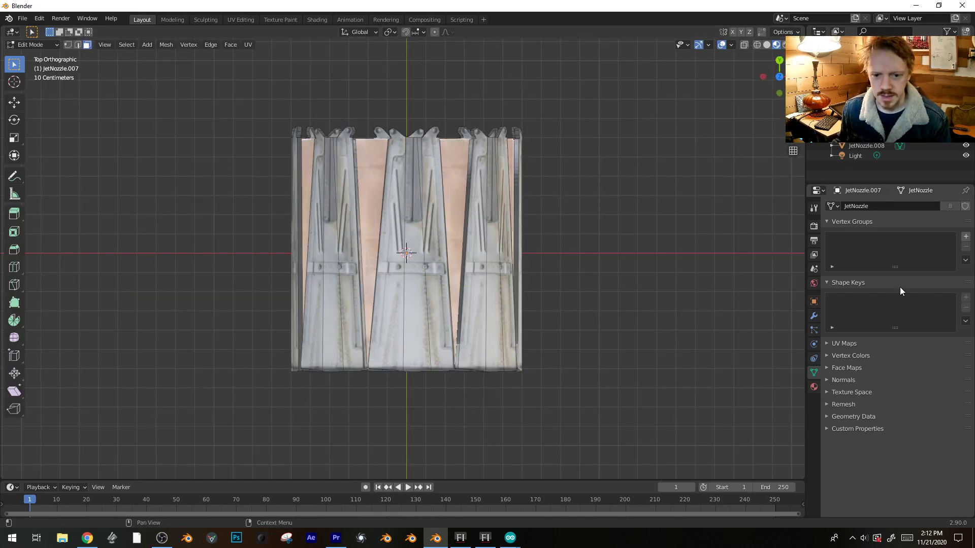
key("Tab")
middle_click_drag(508, 219, 360, 198)
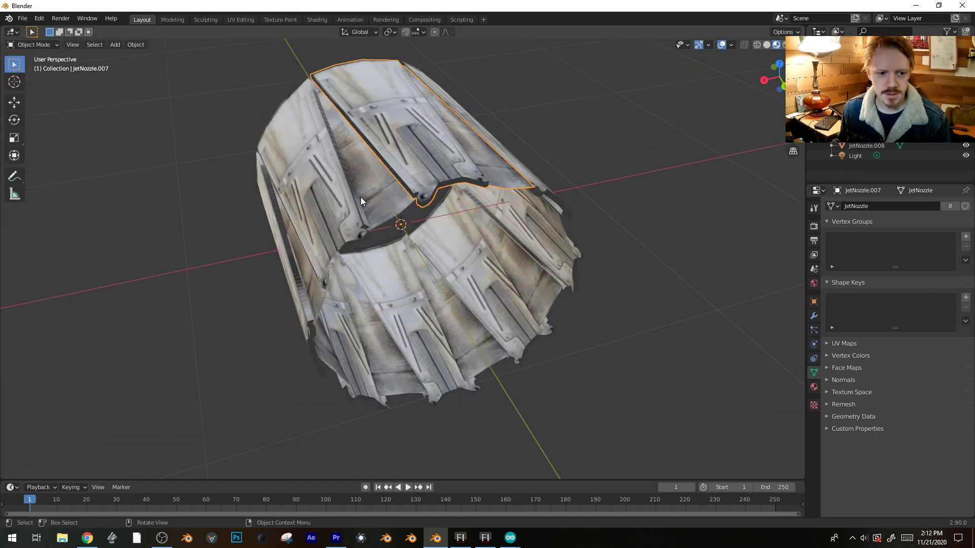
- Add a Basis and a second shape key to the panel, and hide its filler face in edit mode
left_click(966, 299)
left_click(966, 300)
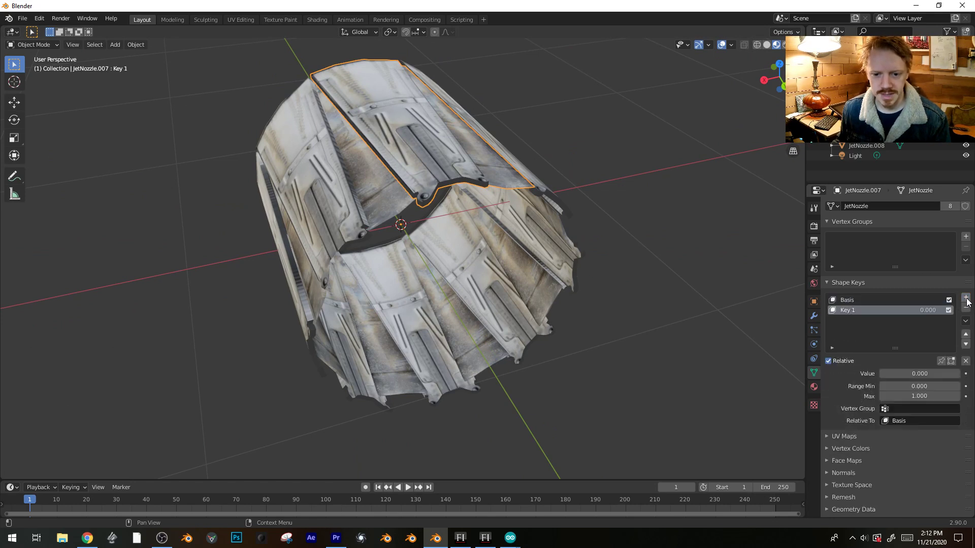
key("Tab")
left_click(497, 186, "alt")
key("1")
key("alt+a")
key("b")
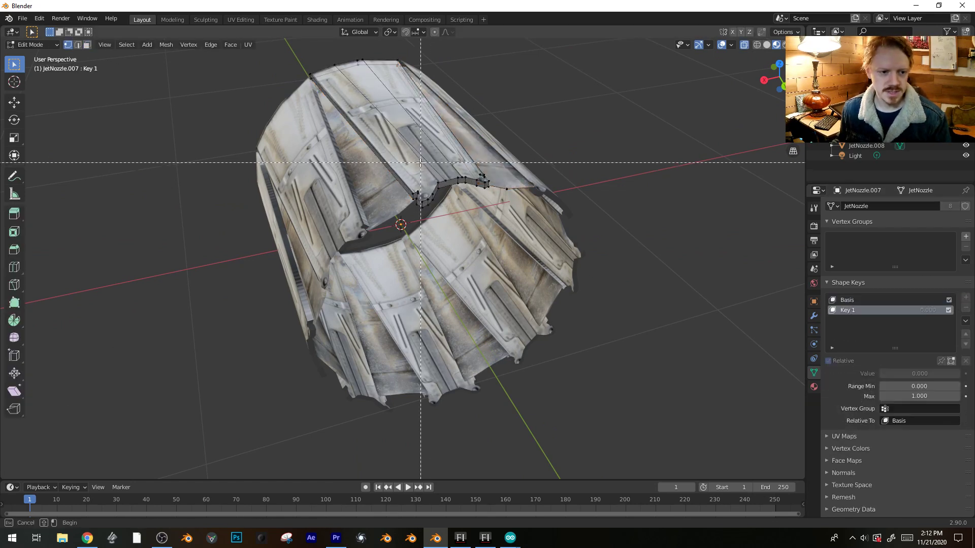
left_click_drag(383, 163, 498, 233)
middle_click_drag(497, 233, 429, 199)
key("ctrl+l")
key("h")
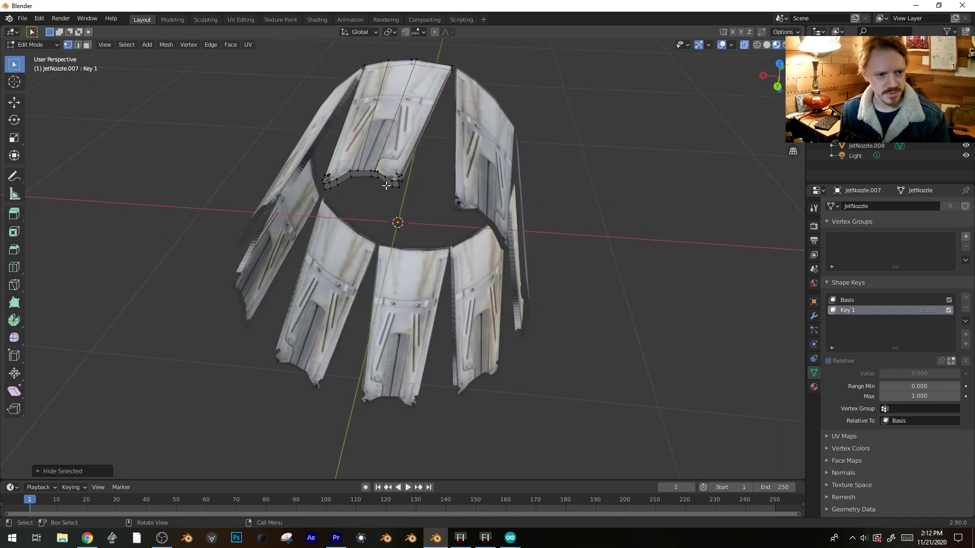
- Select the vertices at the panel's jagged end and try moving them along Z
key("b")
left_click_drag(299, 141, 459, 229)
middle_click_drag(465, 206, 371, 259)
key("KP_1")
key("g")
key("z")
- Place the 3D cursor at the middle of the top panel's straight base edge as the hinge point
left_click(294, 90)
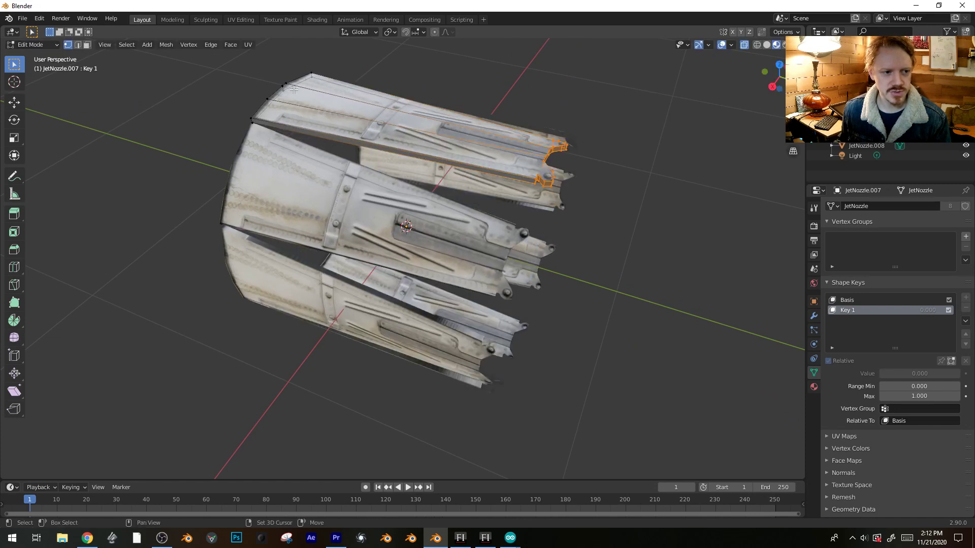
key("KP_1")
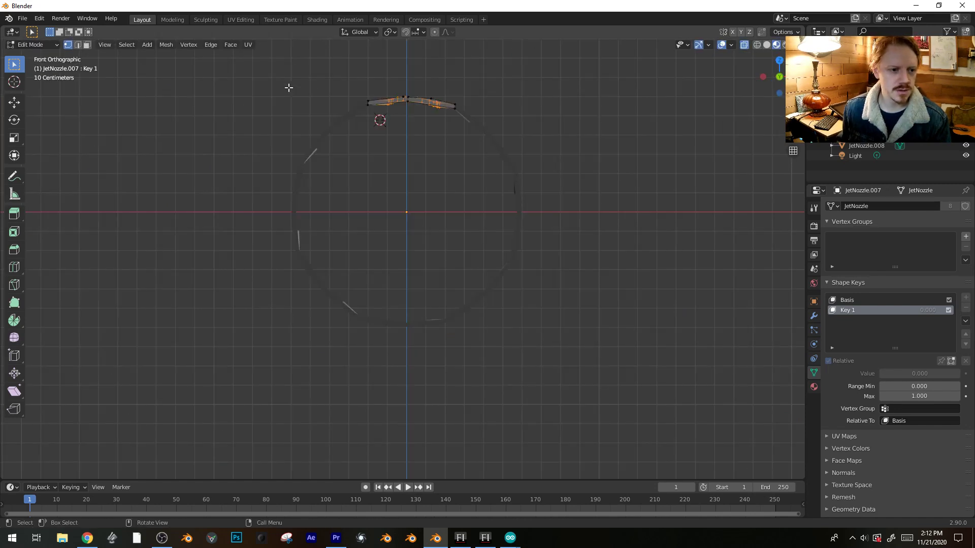
right_click(407, 100, "shift")
middle_click_drag(457, 145, 325, 98)
key("KP_1")
key("KP_3")
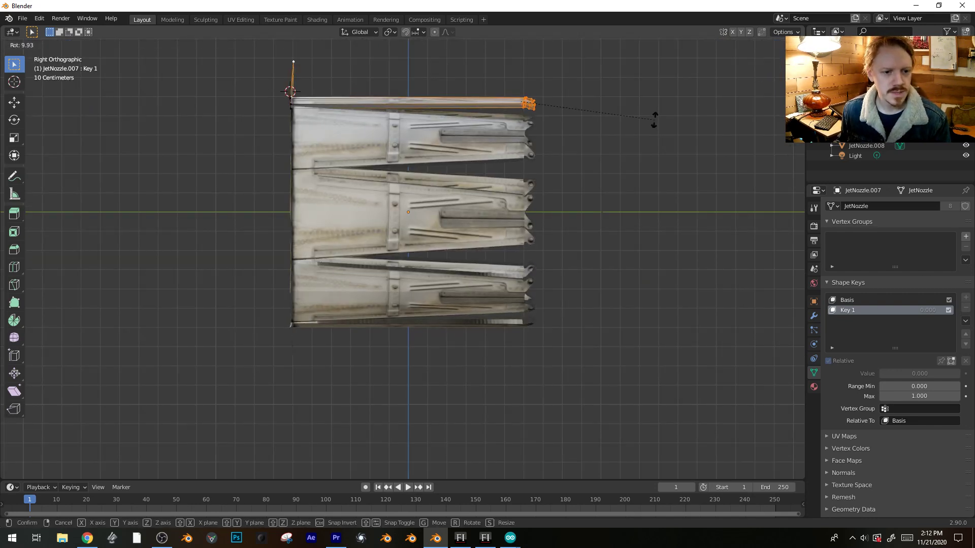
- Set the transform pivot to 3D Cursor and rotate the panel's jagged end inward around it in the second shape key
left_click(389, 31)
left_click(394, 55)
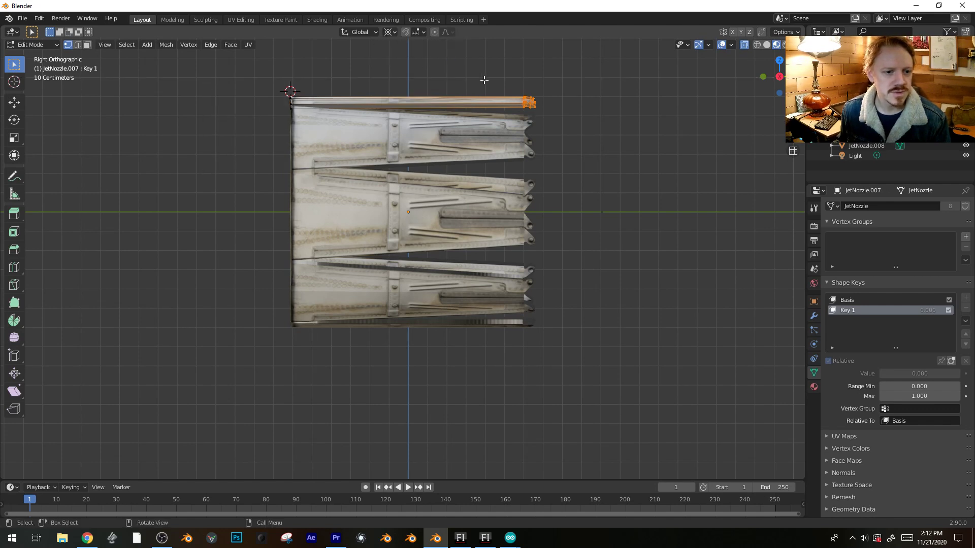
key("r")
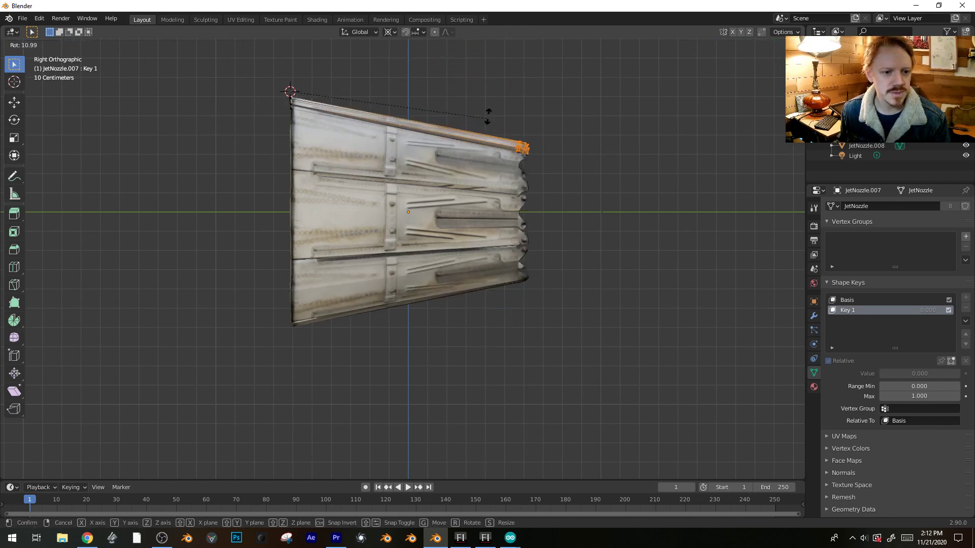
left_click(570, 120)
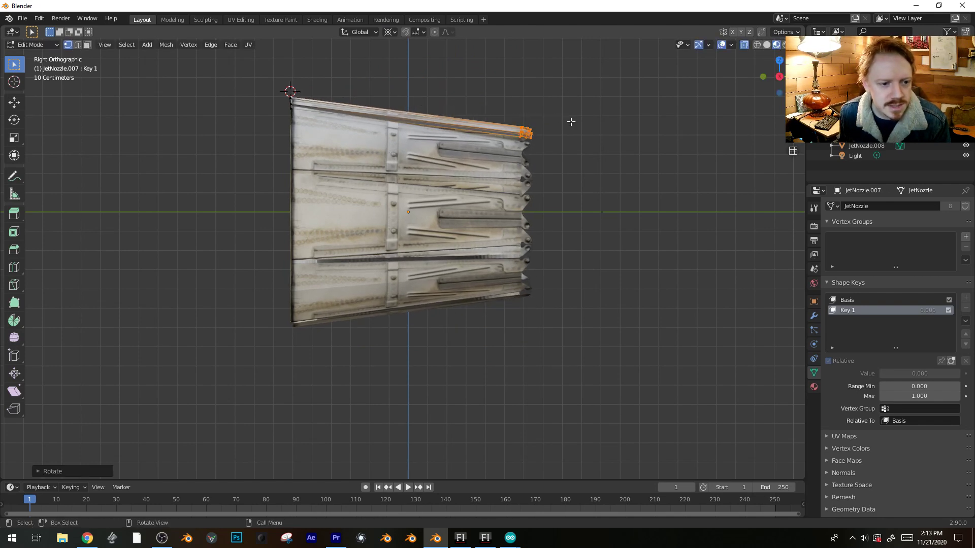
middle_click_drag(570, 120, 579, 162)
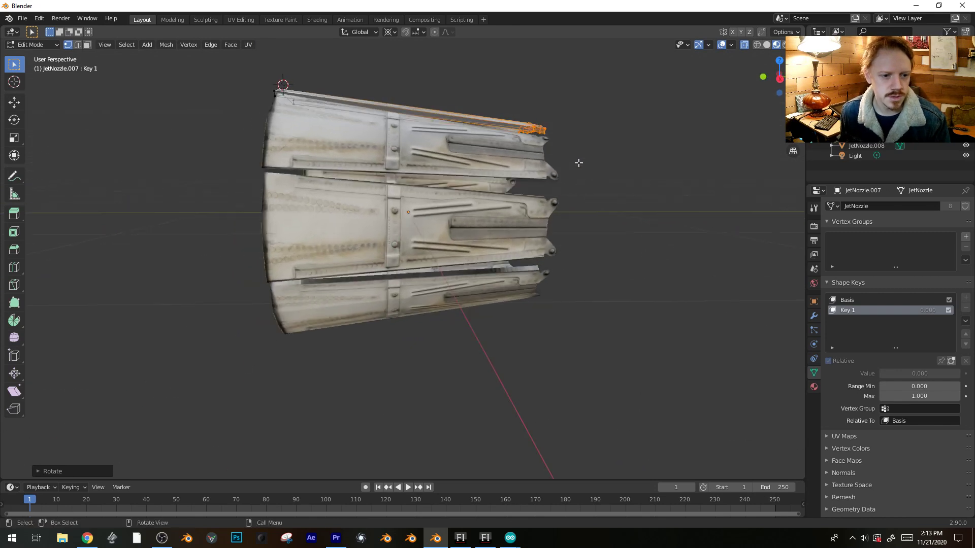
- Rotate the top panel's jagged end about 5° further inward around the 3D cursor in the right side view
key("KP_3")
key("KP_1")
key("KP_3")
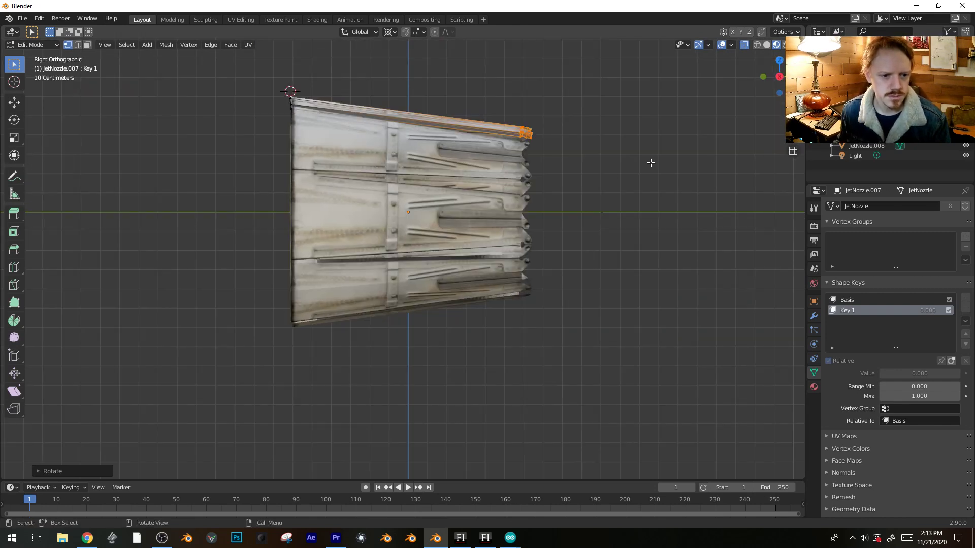
key("r")
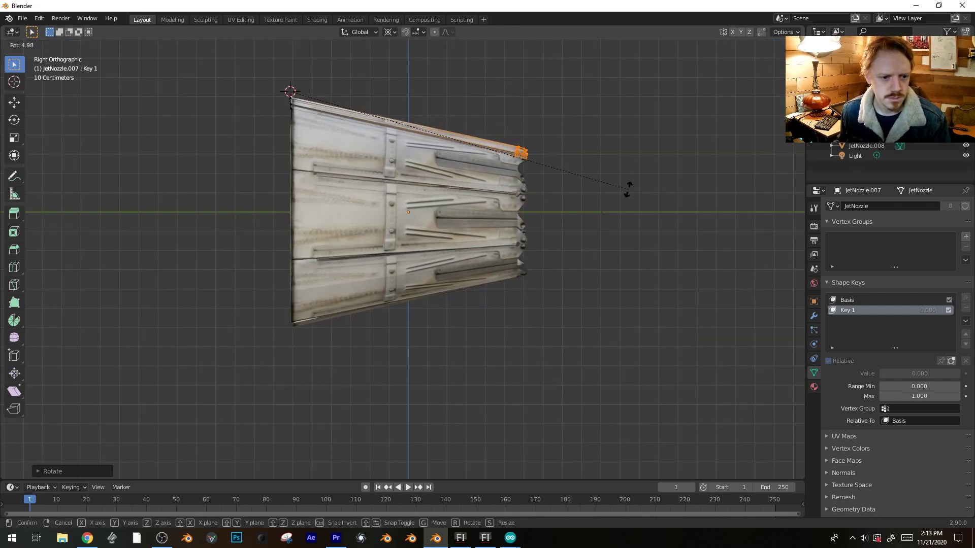
left_click(627, 189)
middle_click_drag(627, 188, 513, 227)
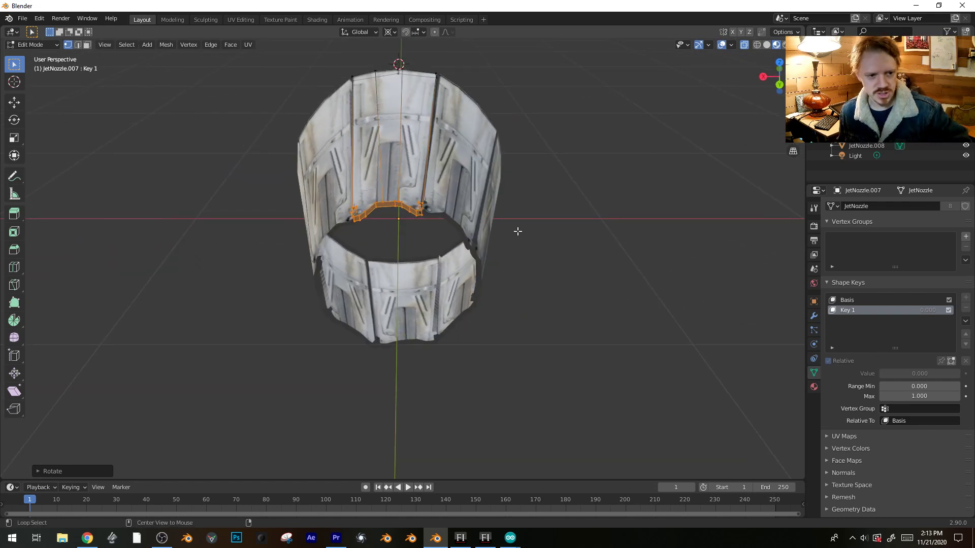
- Reveal the hidden filler face, move its free edge about 0.09 m along X and 0.24 m down, and rotate it into line behind the panels
key("alt+h")
left_click(485, 168)
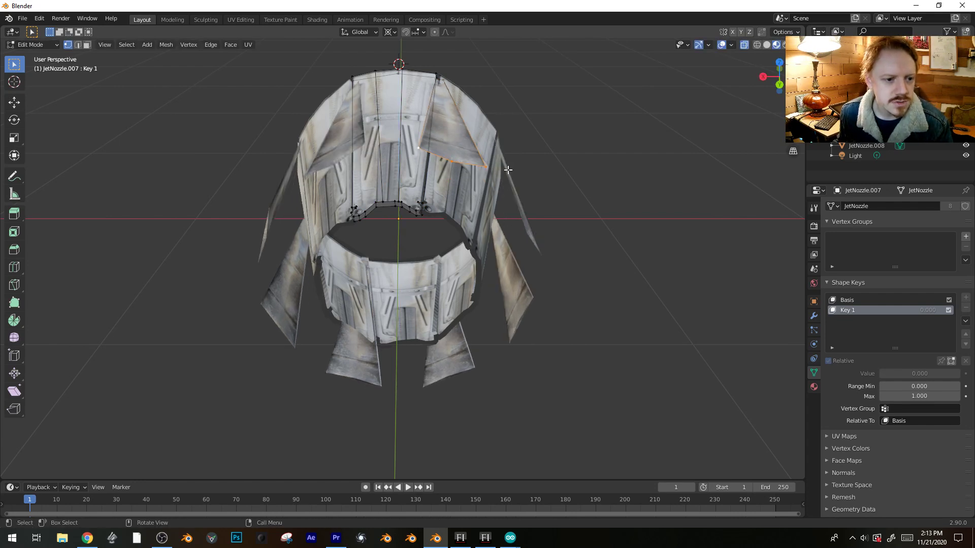
key("ctrl+KP_1")
key("g")
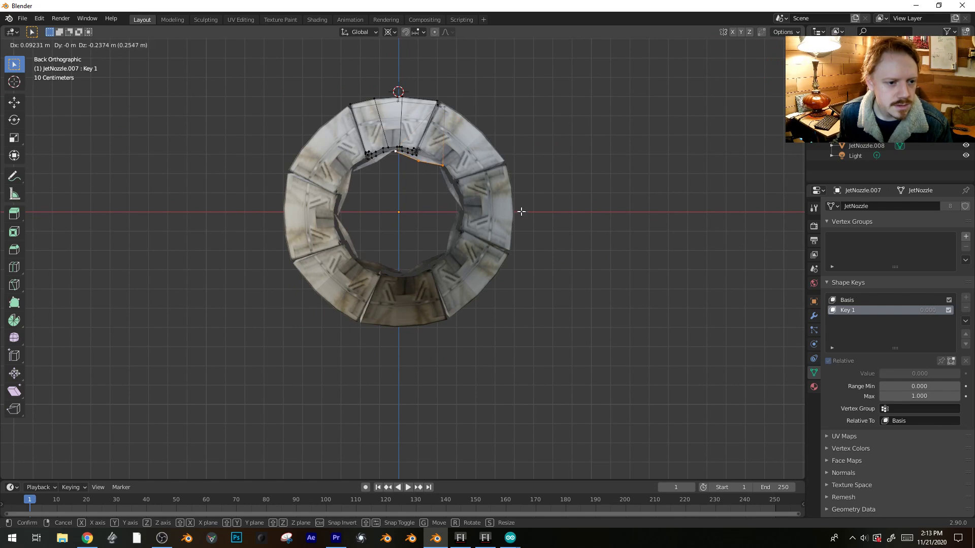
left_click(521, 211)
key("r")
left_click(517, 215)
- Move the middle vertex of the filler's free edge slightly outward to follow the ring, and set the transform pivot to Median Point
left_click(418, 161)
key("g")
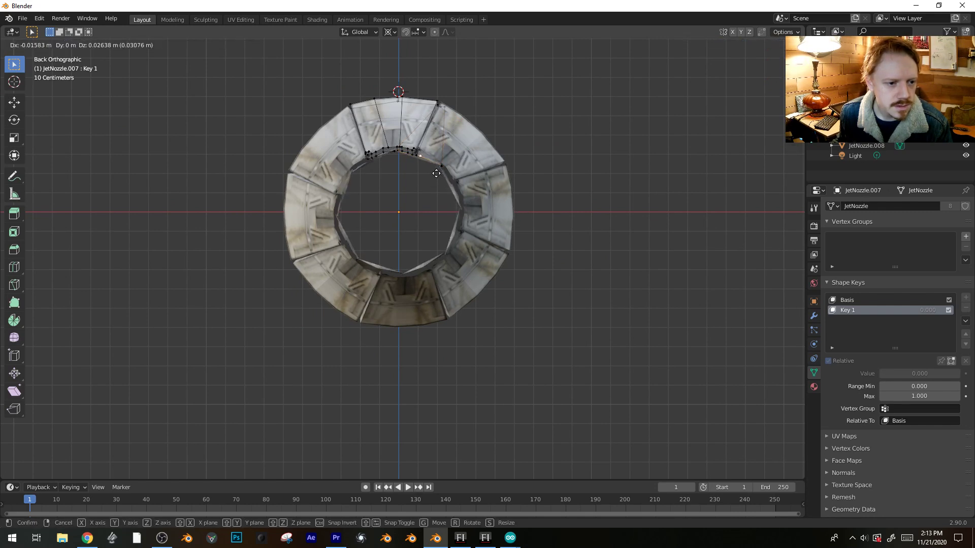
left_click(437, 174)
left_click(390, 32)
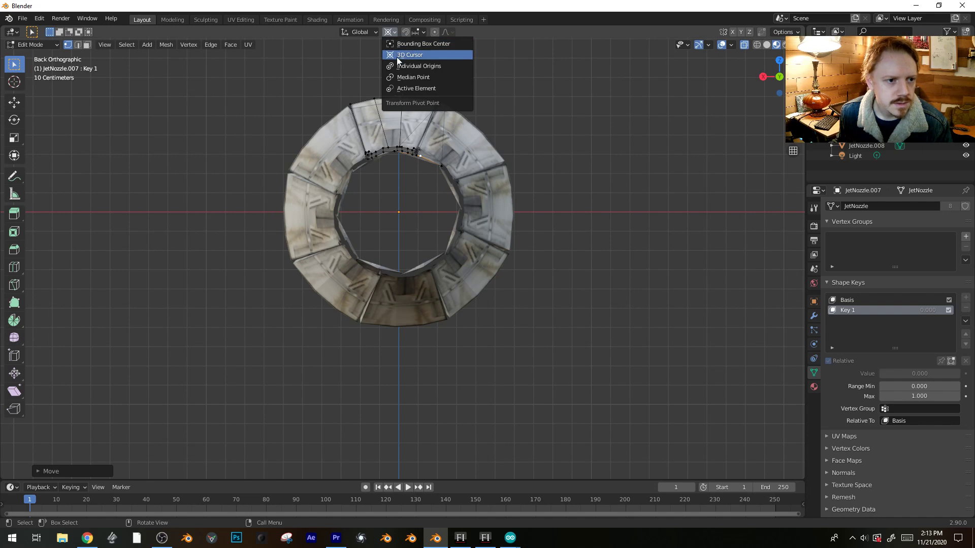
left_click(407, 77)
middle_click_drag(407, 78, 601, 260)
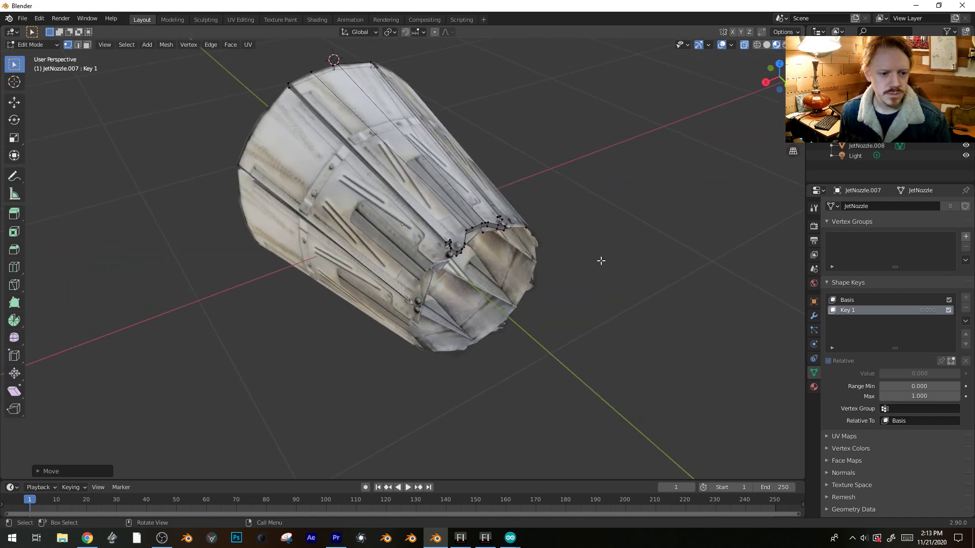
- Test Key 1's value in Object Mode, mute that shape key, and add another shape key
key("Tab")
left_click_drag(903, 373, 881, 374)
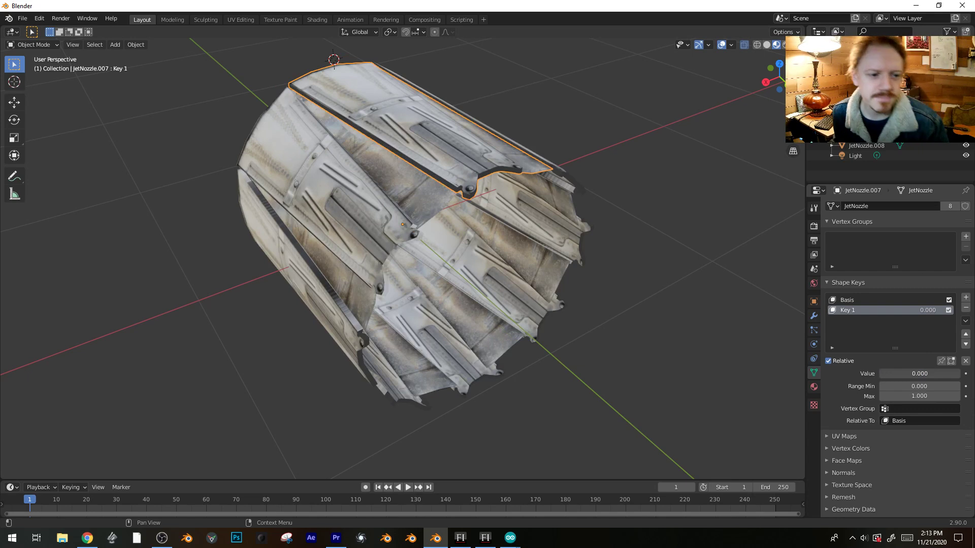
left_click(949, 310)
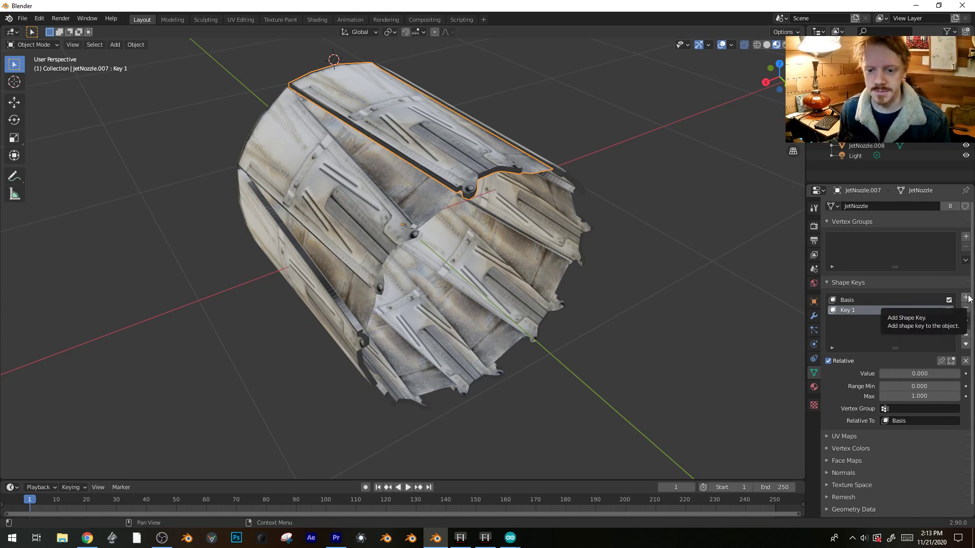
left_click(967, 298)
key("Tab")
key("KP_7")
key("KP_1")
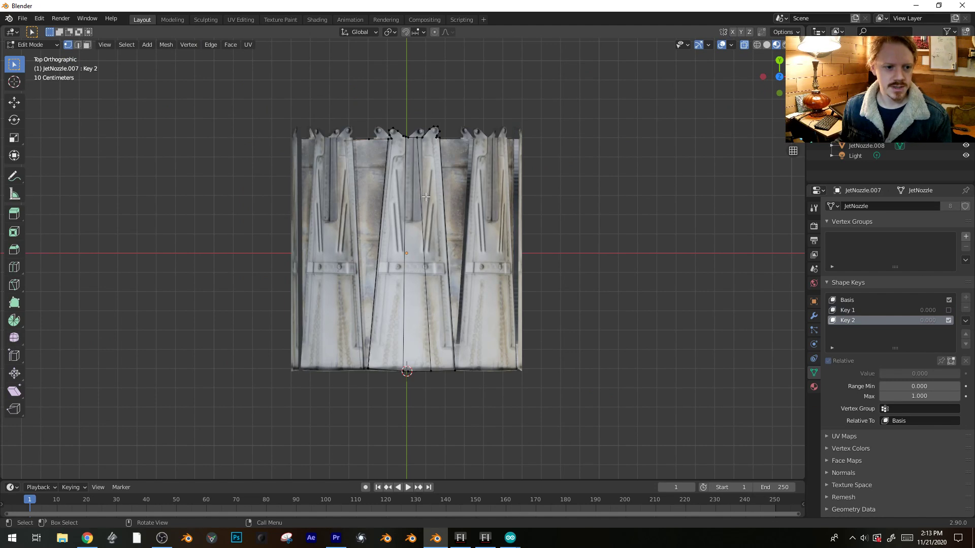
key("Tab")
middle_click_drag(562, 206, 386, 130)
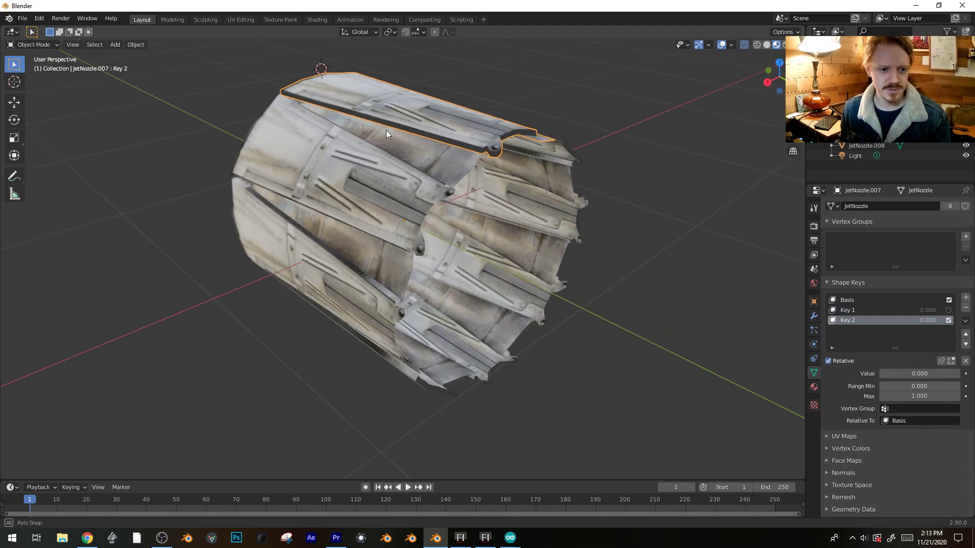
- Select all the nozzle panels, make their instances real, and join them into a single object
left_click(428, 148)
key("a")
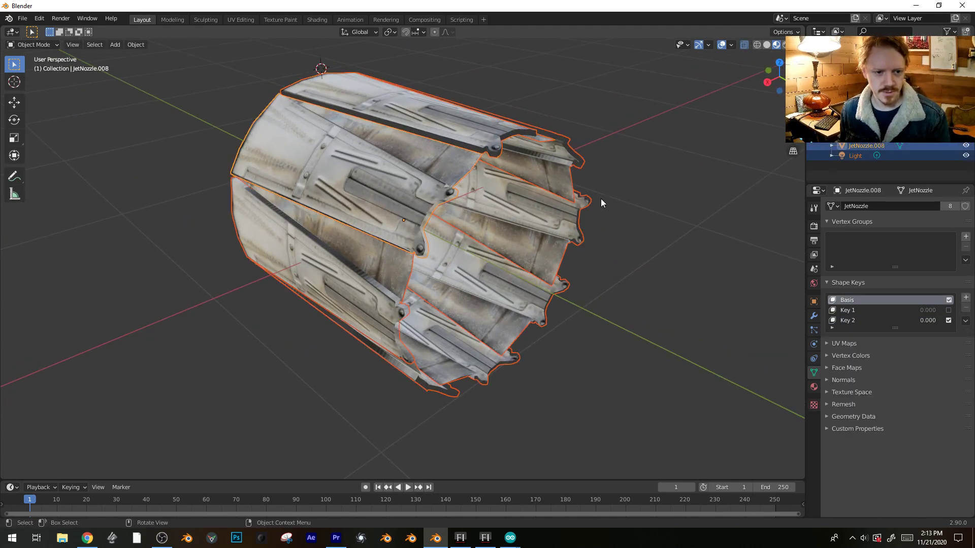
middle_click_drag(601, 199, 559, 179)
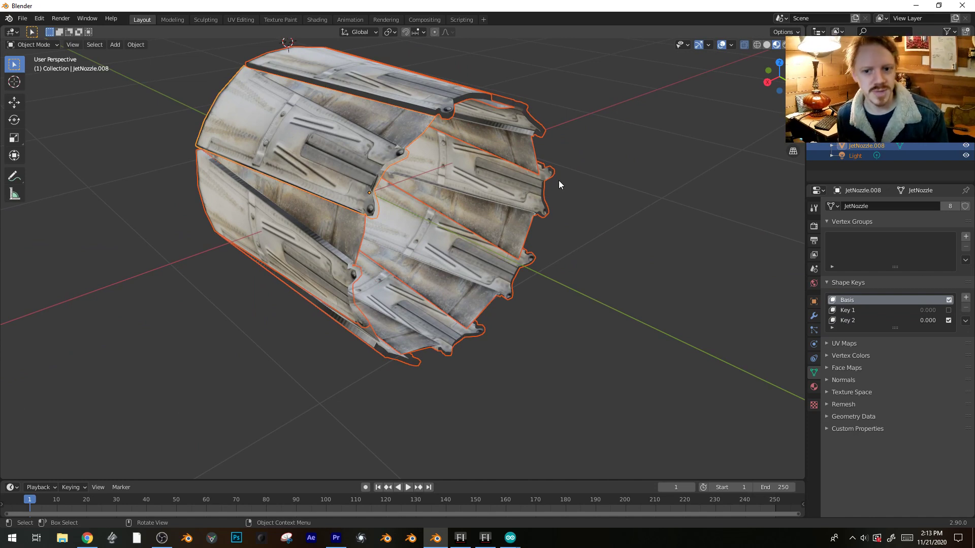
key("ctrl+a")
left_click(559, 180)
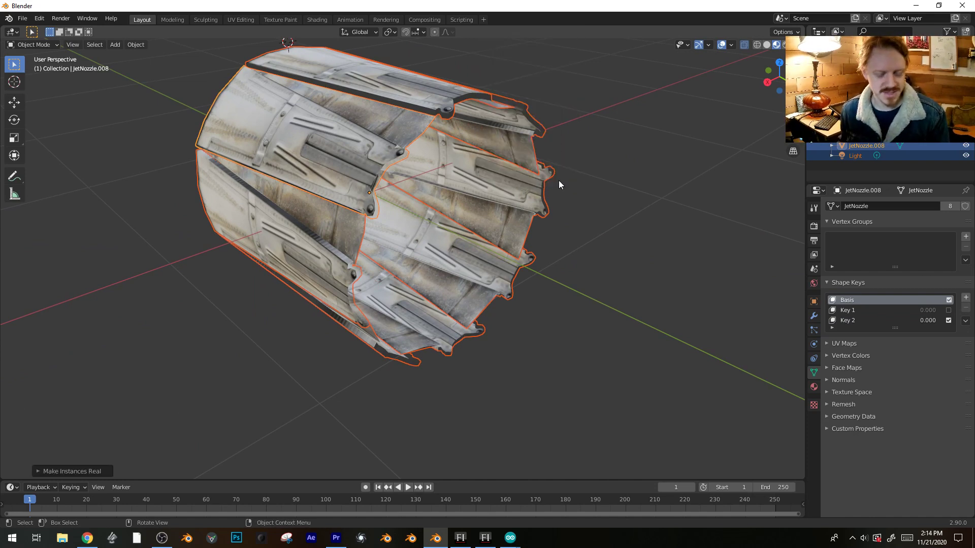
key("ctrl+j")
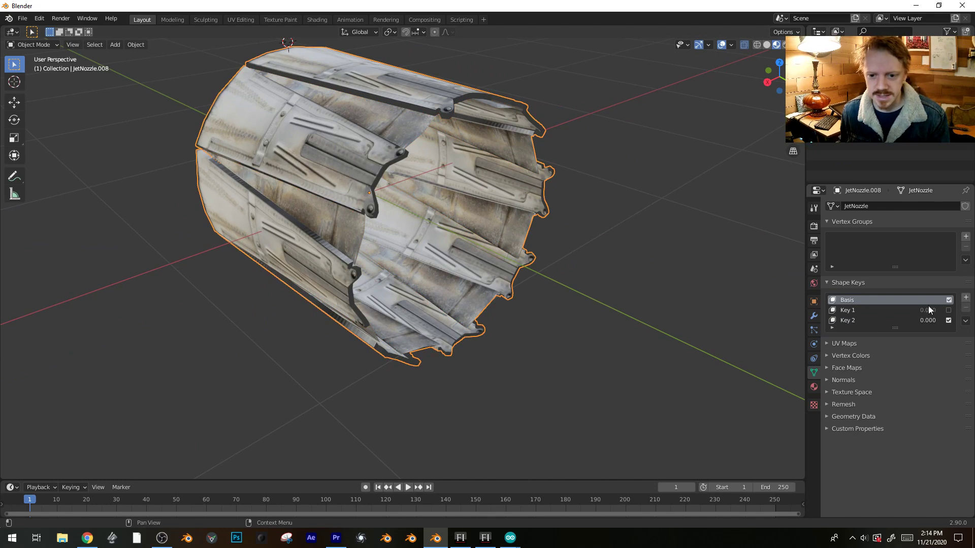
- Mute Key 2, enable Key 1, and test Key 1's value on the joined nozzle
left_click(884, 310)
left_click(949, 320)
left_click(948, 310)
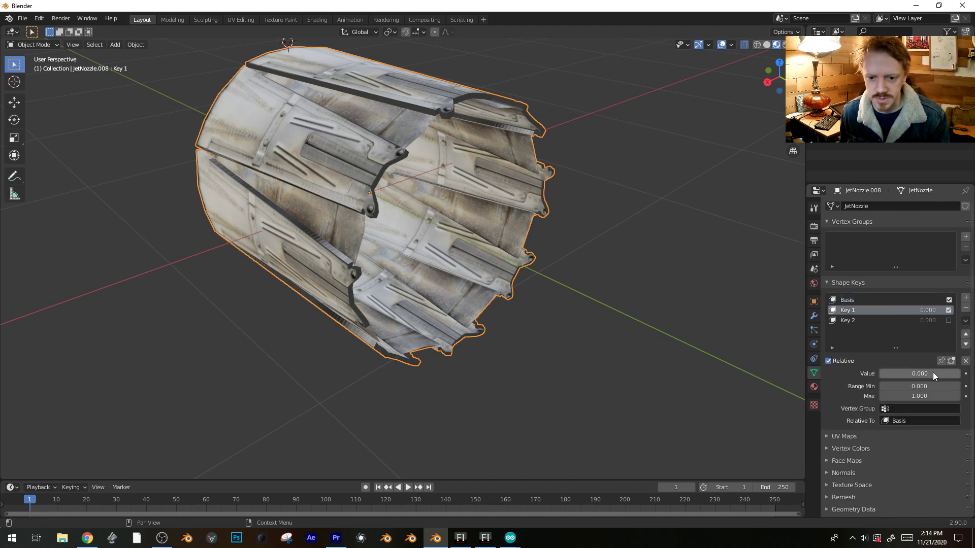
left_click_drag(919, 374, 881, 373)
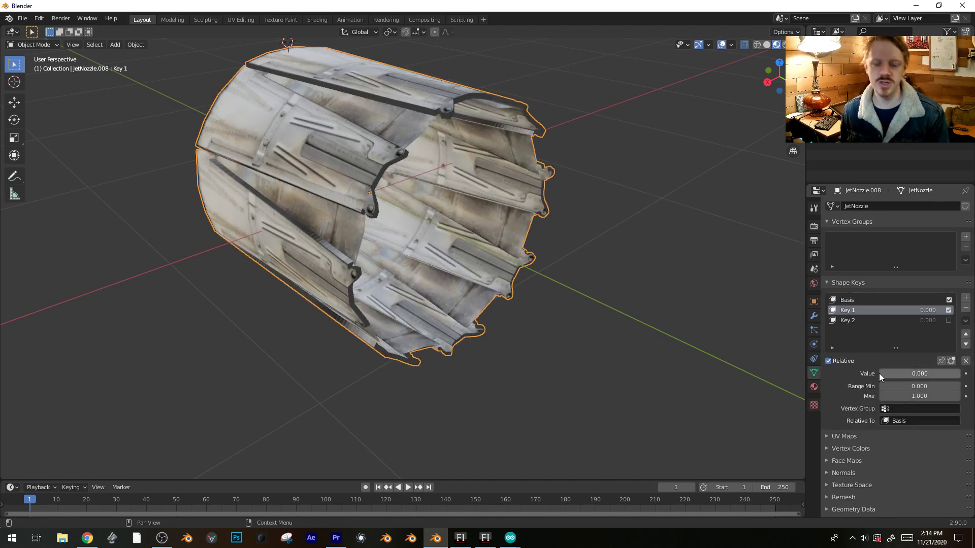
- With Key 1 muted and Key 2 active, shift all vertices at the nozzle's jagged end about 0.145 m along negative X in top view
left_click(948, 310)
left_click(948, 320)
left_click(884, 319)
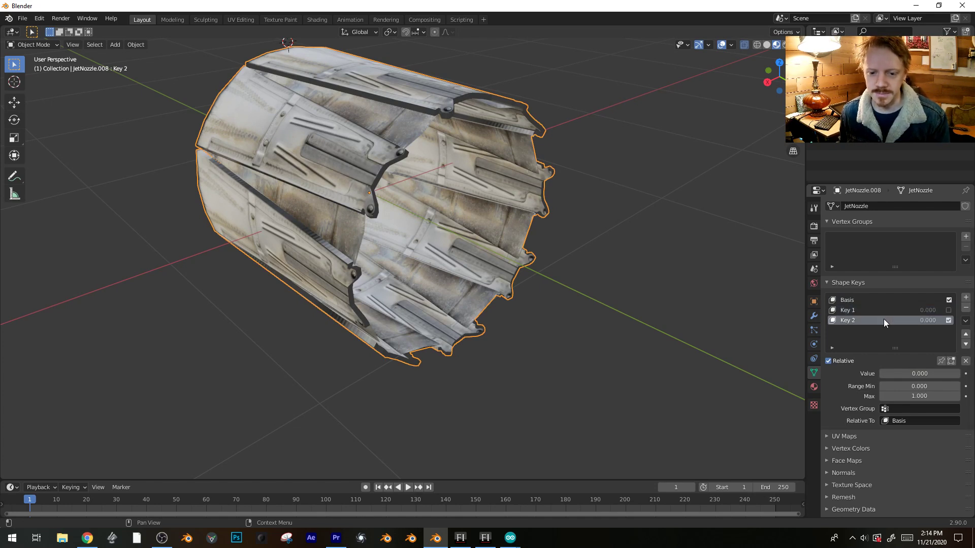
key("KP_7")
key("Tab")
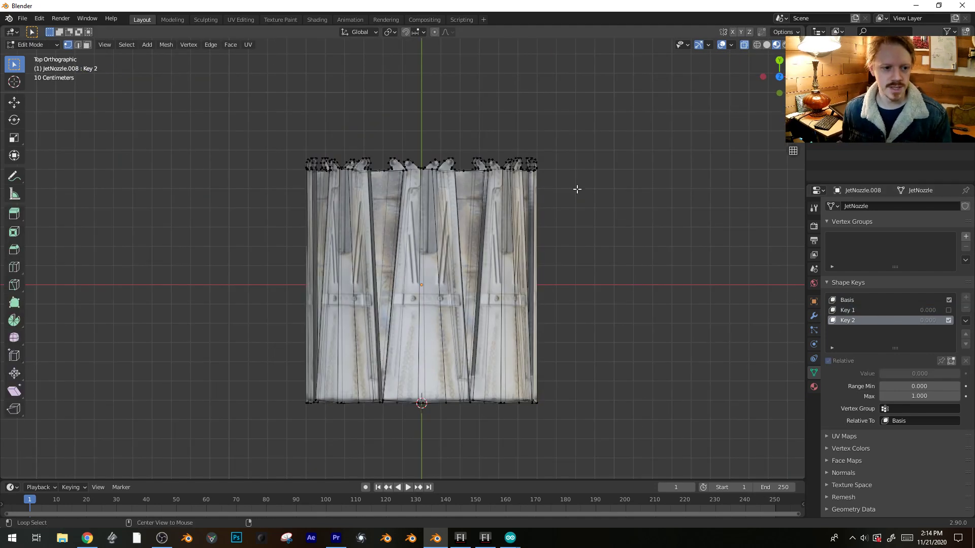
key("b")
left_click_drag(608, 122, 297, 203)
key("g")
key("x")
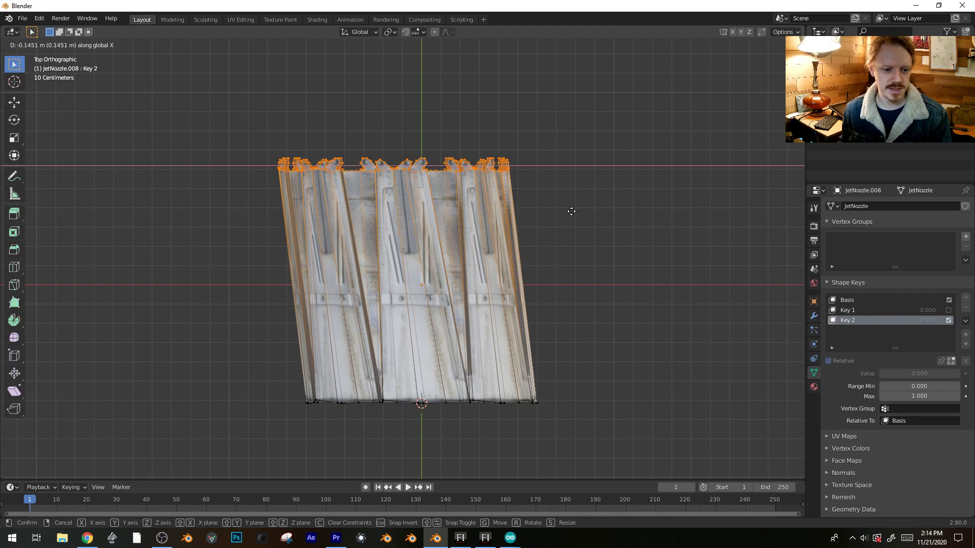
left_click(574, 212)
- Return to Object Mode and set Key 2's minimum range to -1
key("Tab")
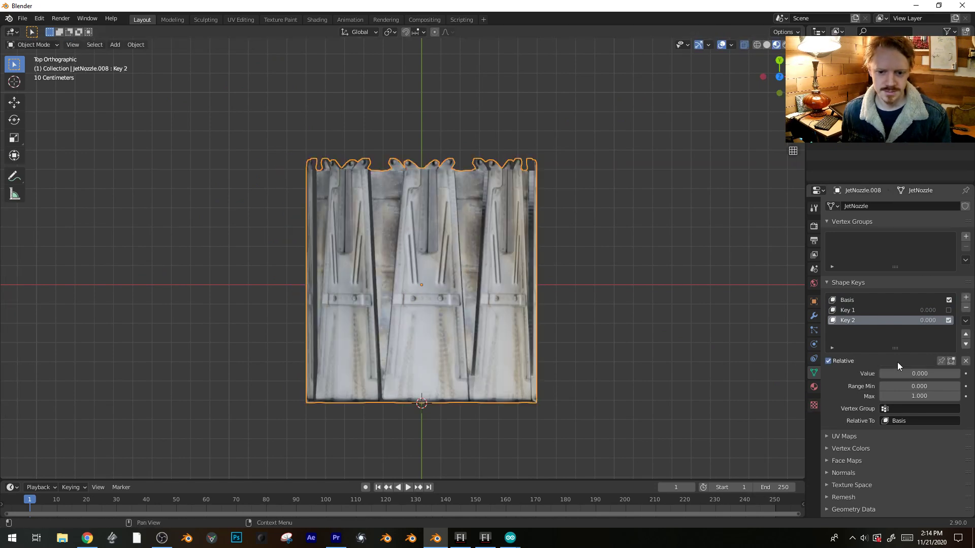
double_click(908, 386)
type("-1")
key("Return")
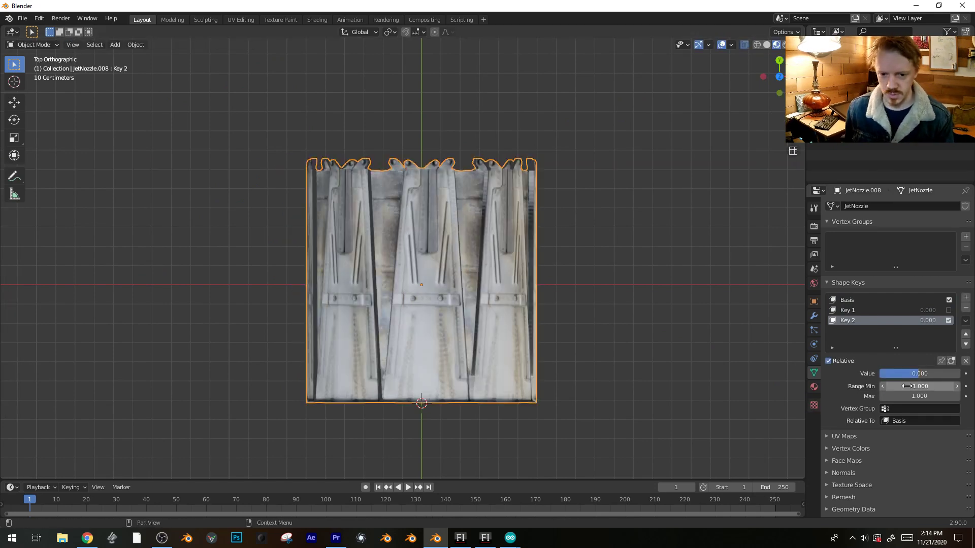
middle_click_drag(406, 284, 429, 251)
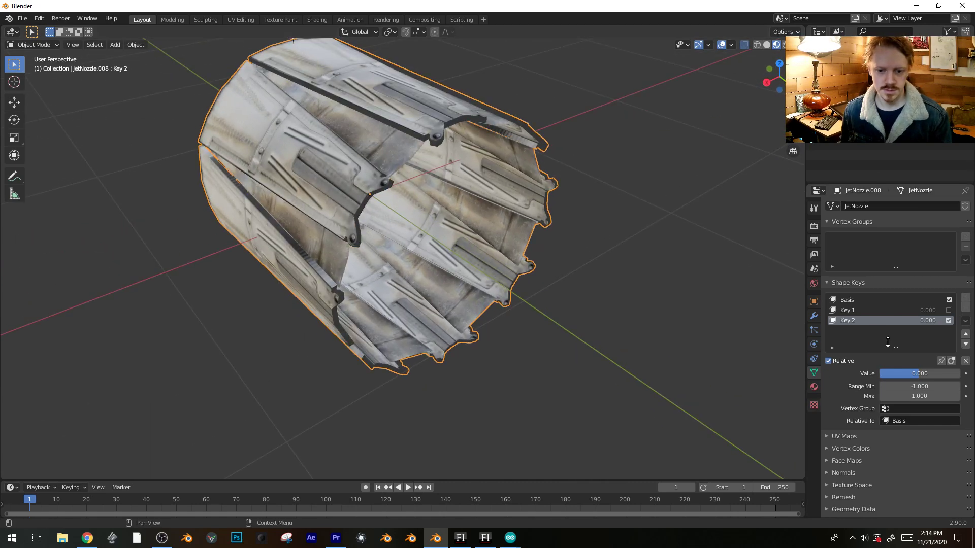
- Enable Key 1, set its value to 0.280, and insert a keyframe on that value at frame 1
left_click(948, 310)
left_click(870, 311)
mouse_move(910, 372)
left_mouse_down()
mouse_move(918, 373)
mouse_move(902, 374)
left_mouse_up()
key("i")
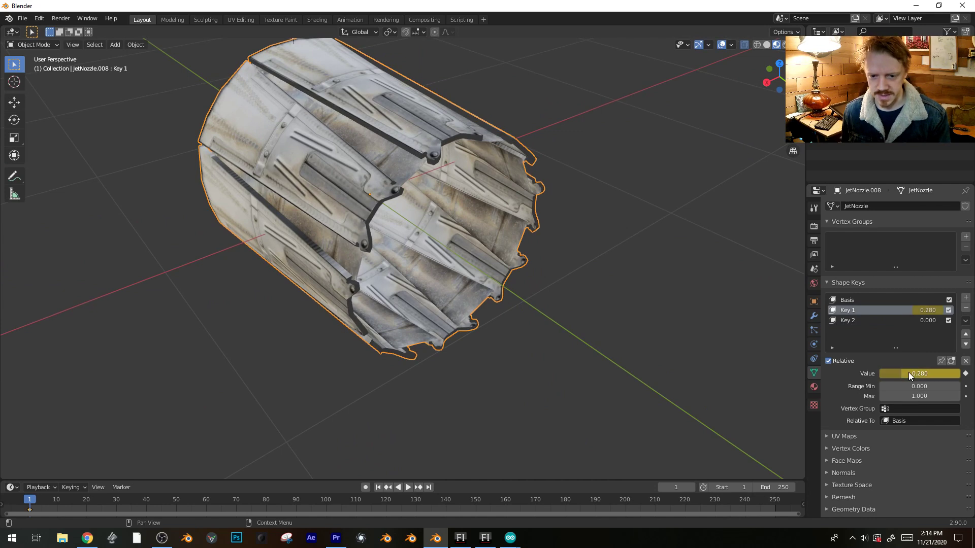
- Split the 3D viewport, turn the new area into a widened Graph Editor, and expand the Key channel to show the Key 1 curve
left_click_drag(2, 29, 267, 76)
left_click(11, 31)
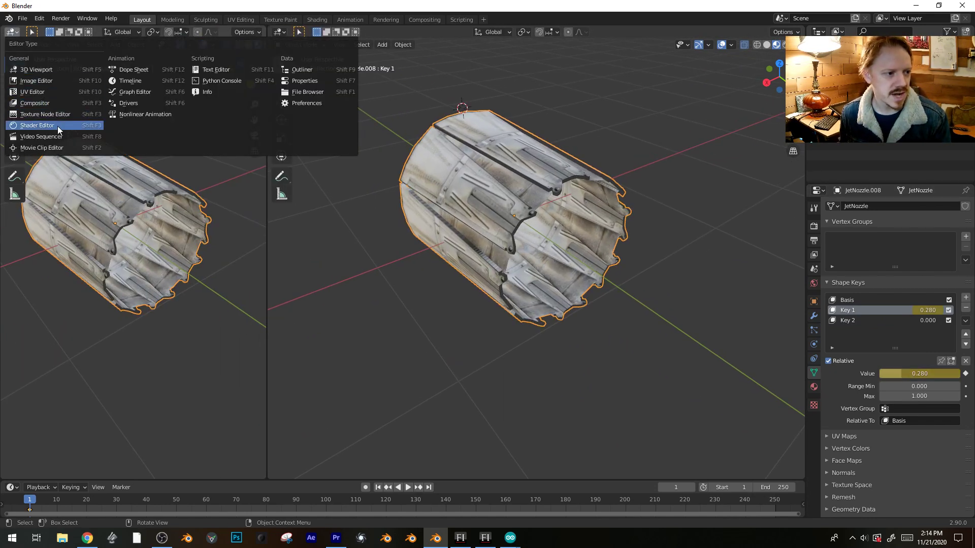
left_click(134, 92)
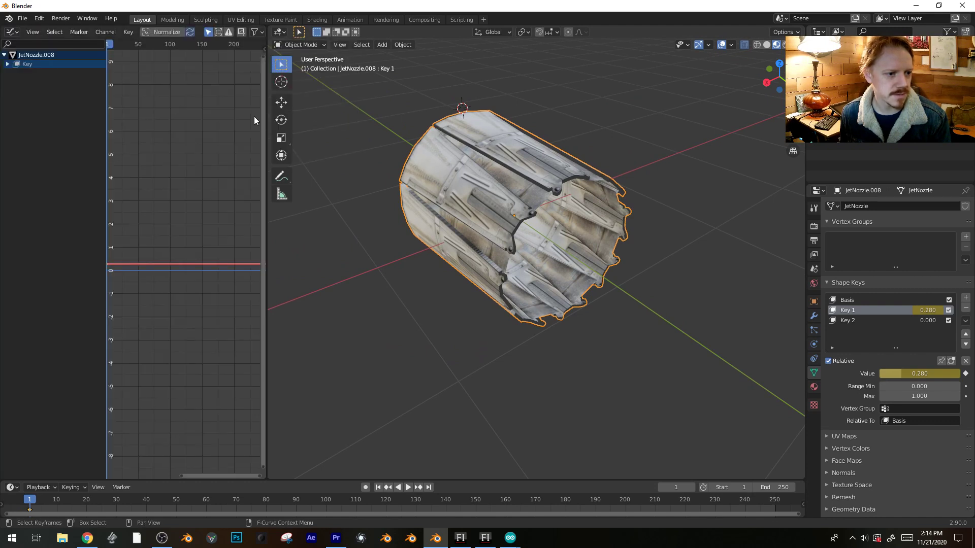
left_click_drag(266, 122, 366, 152)
key("Home")
left_click(8, 64)
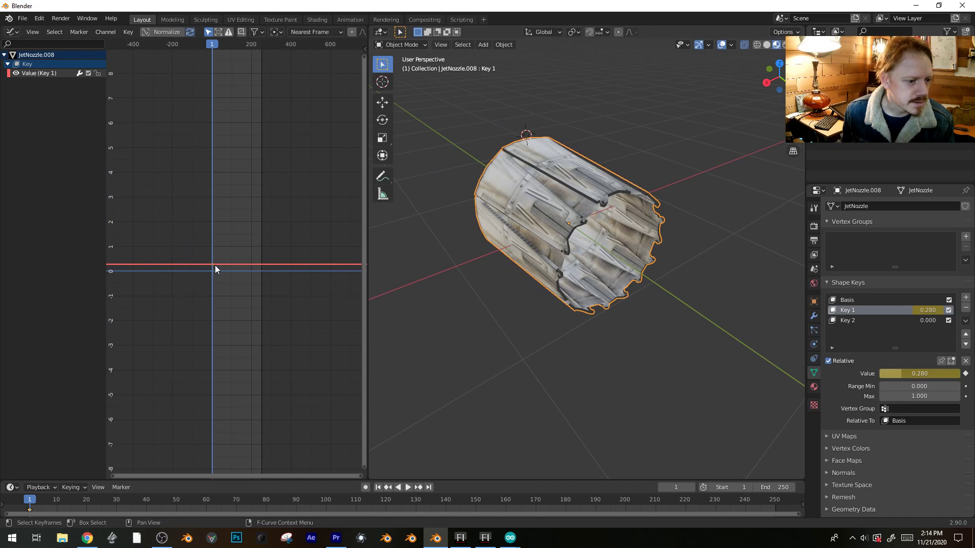
left_click_drag(216, 269, 218, 266)
key("Escape")
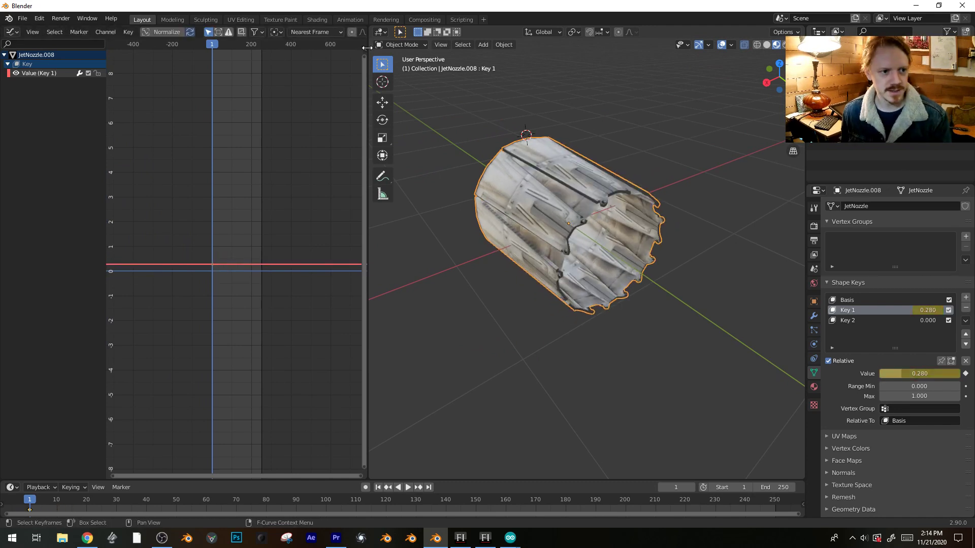
- Add a Noise modifier to the Key 1 value curve and play the animation
key("n")
left_click(364, 74)
left_click(304, 59)
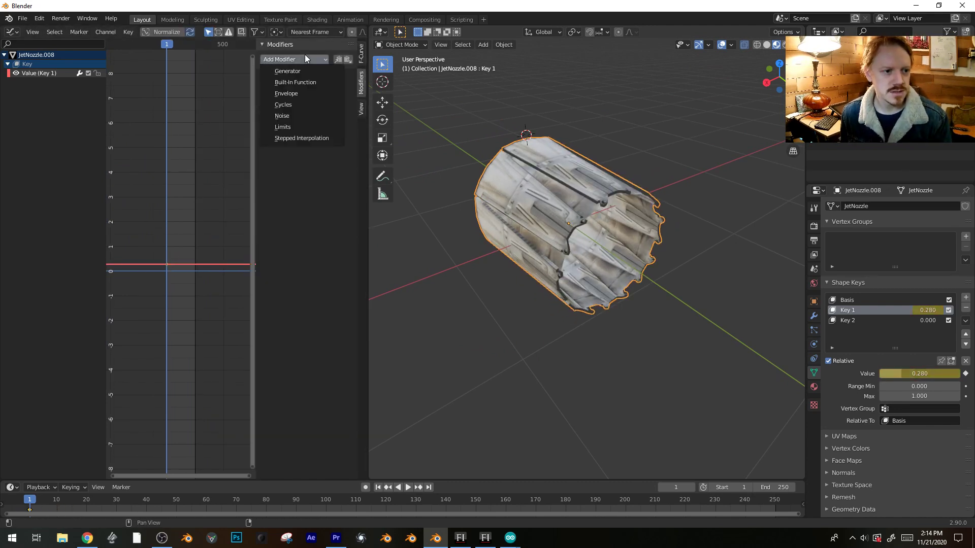
left_click(305, 118)
left_click_drag(259, 131, 279, 131)
key("space")
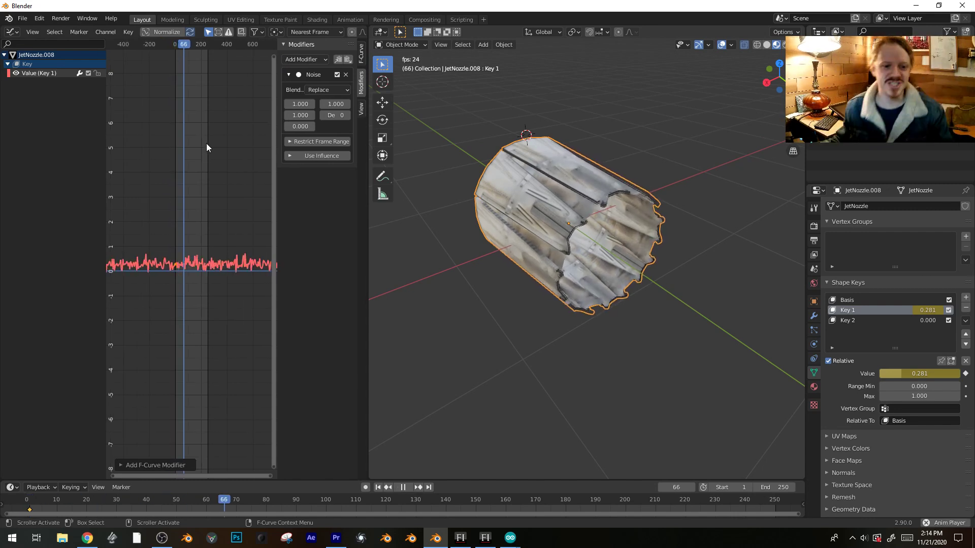
- Set Key 2's value to 1.000 during playback, and stop the animation
left_click(876, 320)
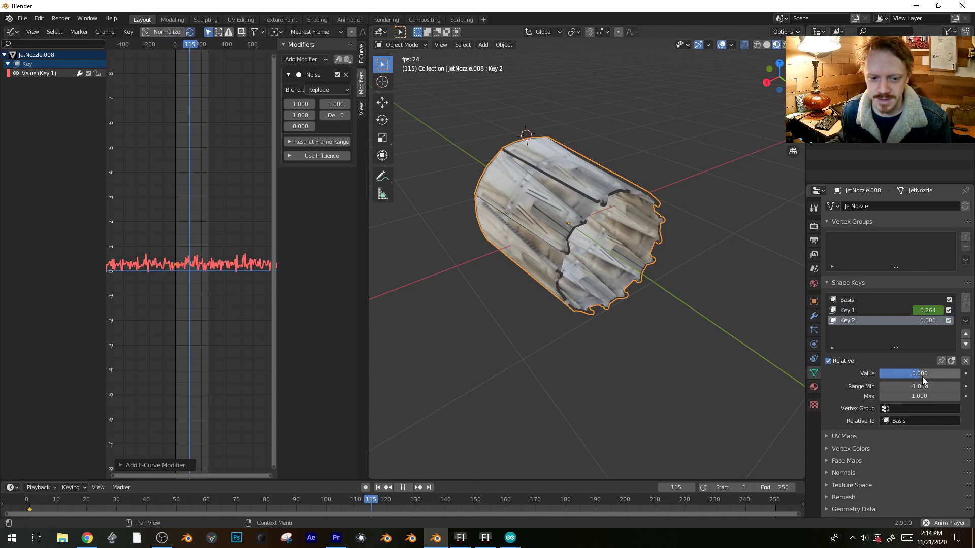
left_click_drag(923, 377, 880, 373)
key("space")
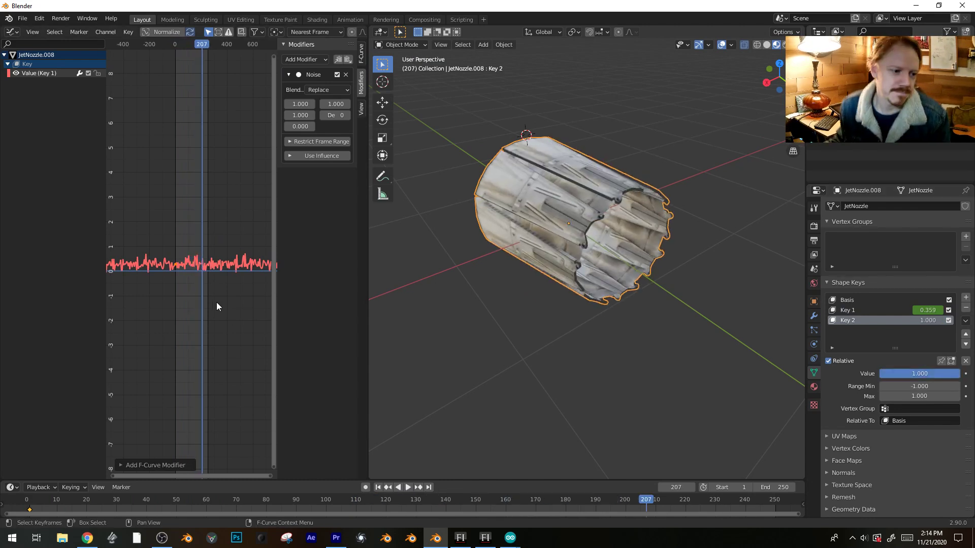
- Duplicate the Key 1 keyframe to about frame 131 at a higher value, and scrub back to frame 78
key("g")
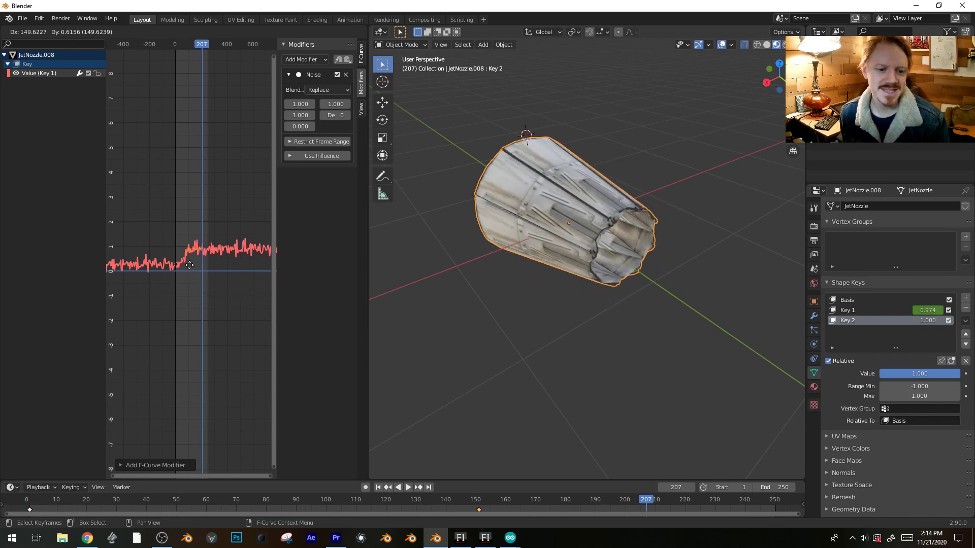
left_click(187, 274)
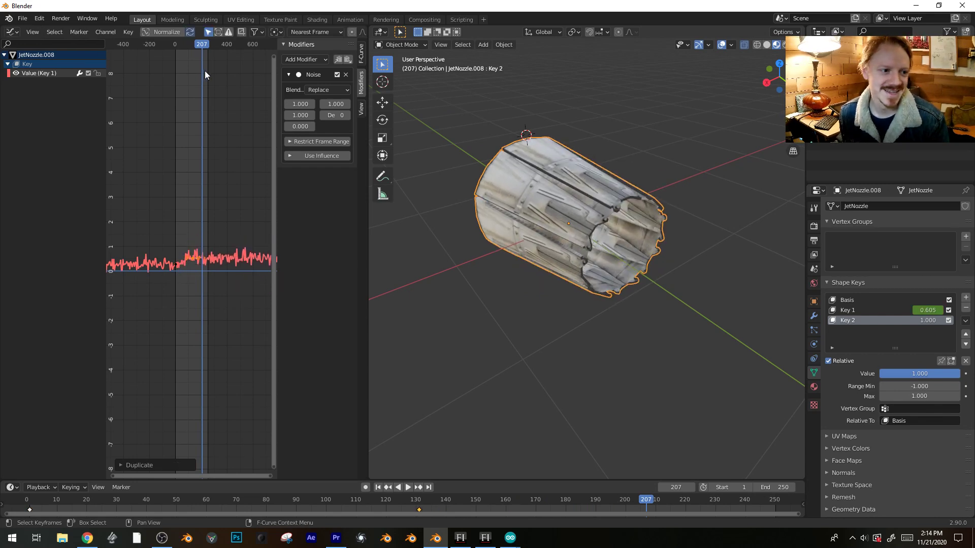
left_click_drag(196, 44, 184, 45)
- Examine the nozzle from several angles and play its animation from the side
mouse_move(498, 234)
middle_mouse_down()
mouse_move(461, 213)
mouse_move(504, 237)
middle_mouse_up()
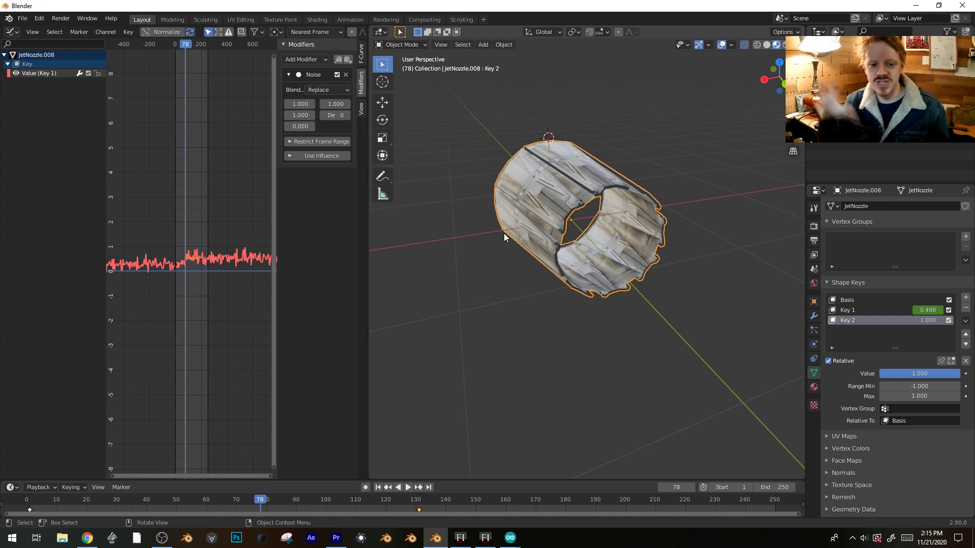
middle_click_drag(503, 233, 618, 241)
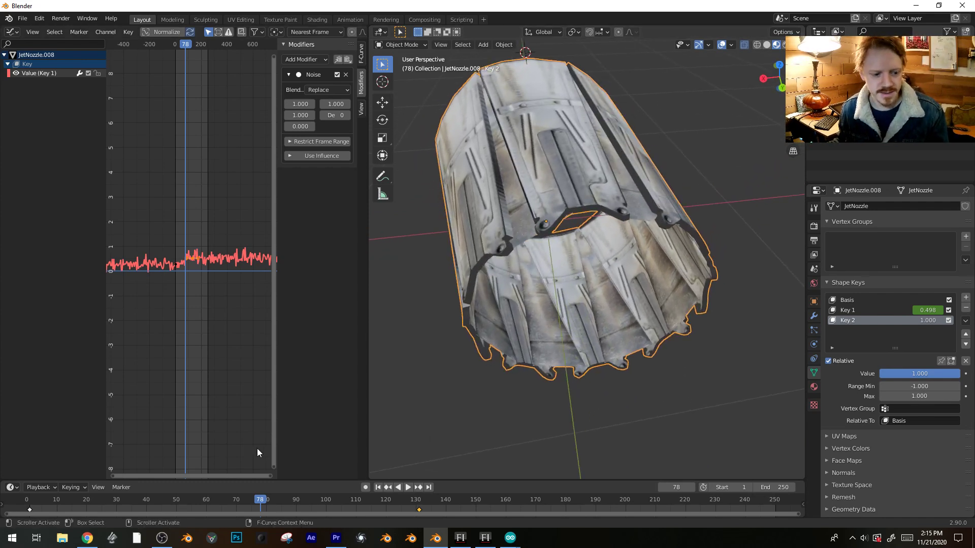
key("space")
middle_click_drag(486, 368, 662, 331)
key("space")
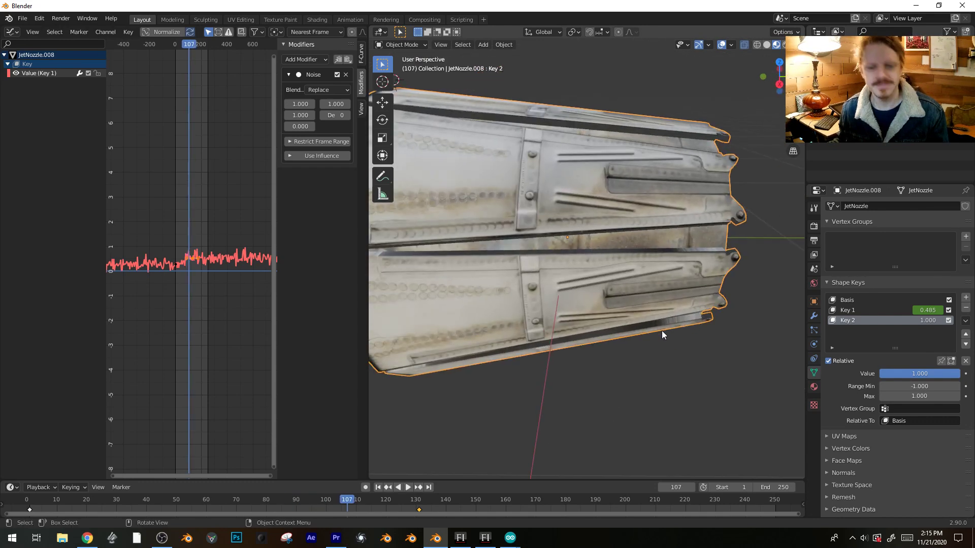